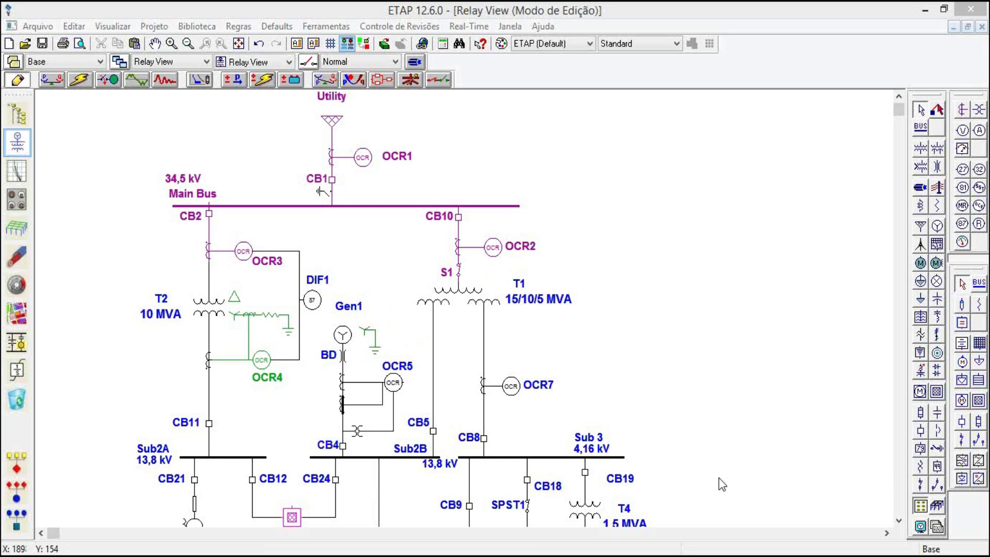
- Open the DC System composite network below CB23, look over its one-line diagram, and return to the Relay View
{"action": "left_click_drag", "start_coordinate": [688, 432], "coordinate": [697, 290]}
{"action": "left_click_drag", "start_coordinate": [736, 472], "coordinate": [738, 409]}
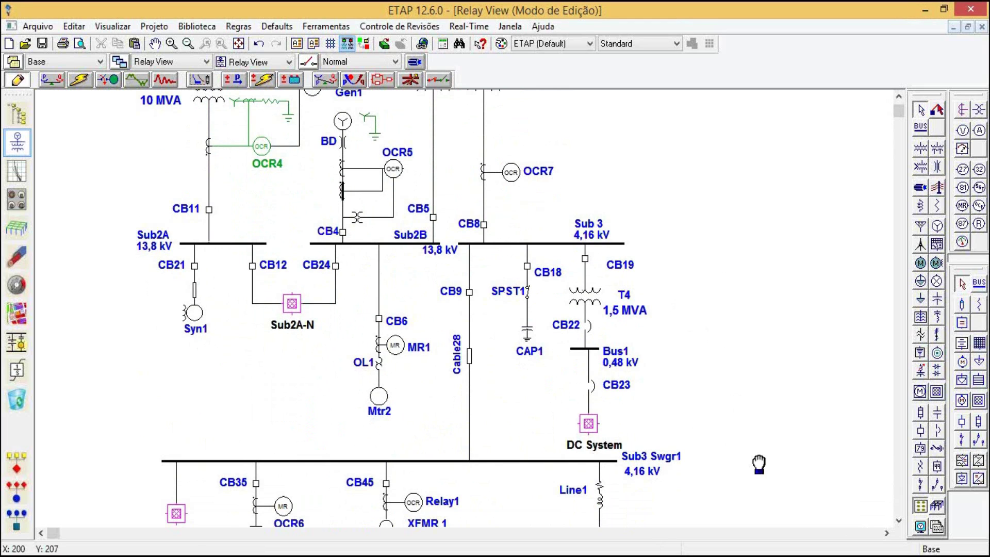
{"action": "left_click_drag", "start_coordinate": [762, 457], "coordinate": [766, 333]}
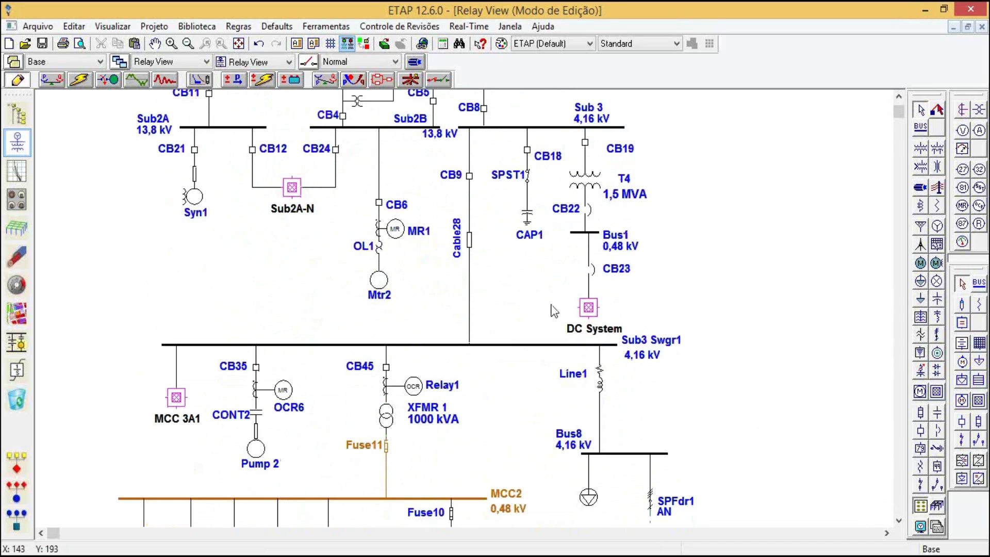
{"action": "left_click", "coordinate": [589, 308]}
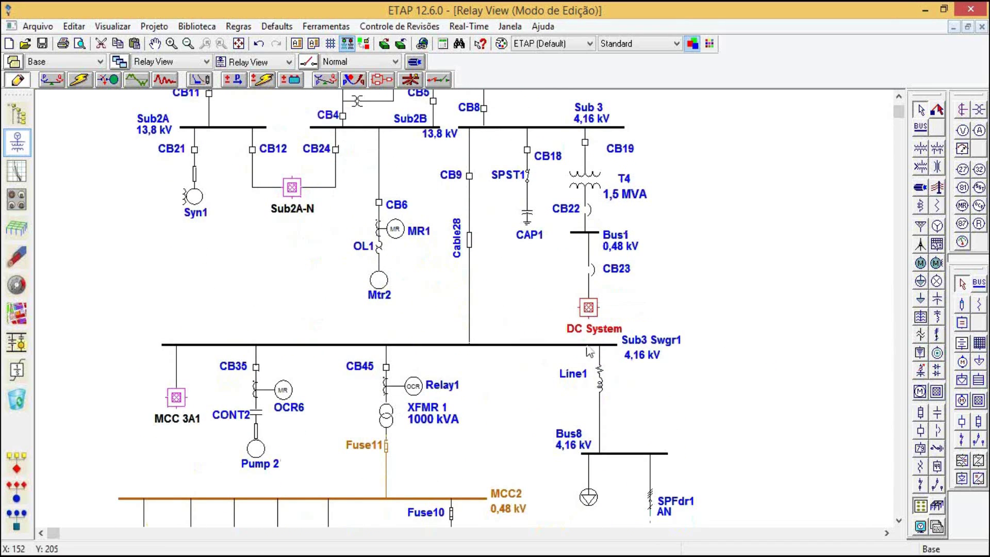
{"action": "double_click", "coordinate": [588, 312]}
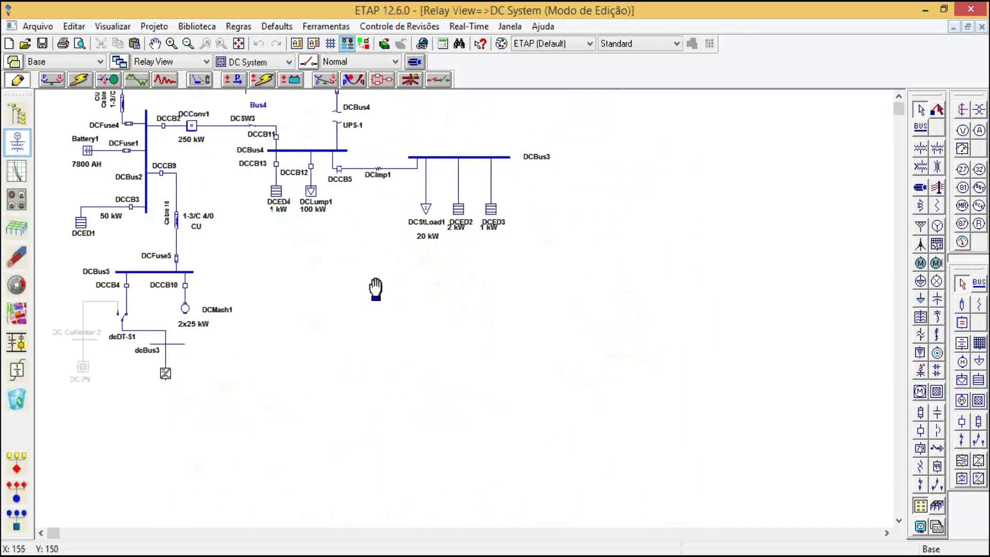
{"action": "left_click_drag", "start_coordinate": [438, 290], "coordinate": [379, 425]}
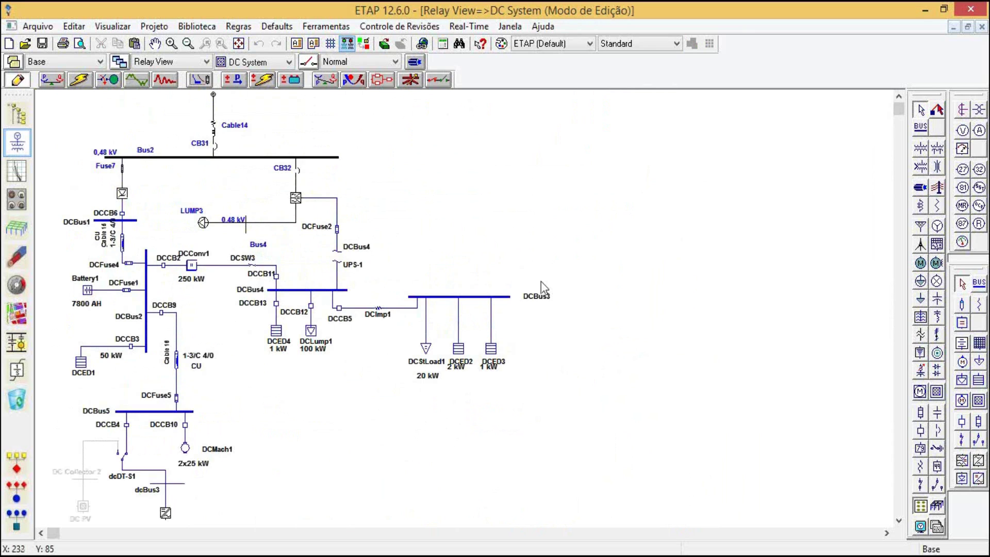
{"action": "left_click", "coordinate": [981, 26]}
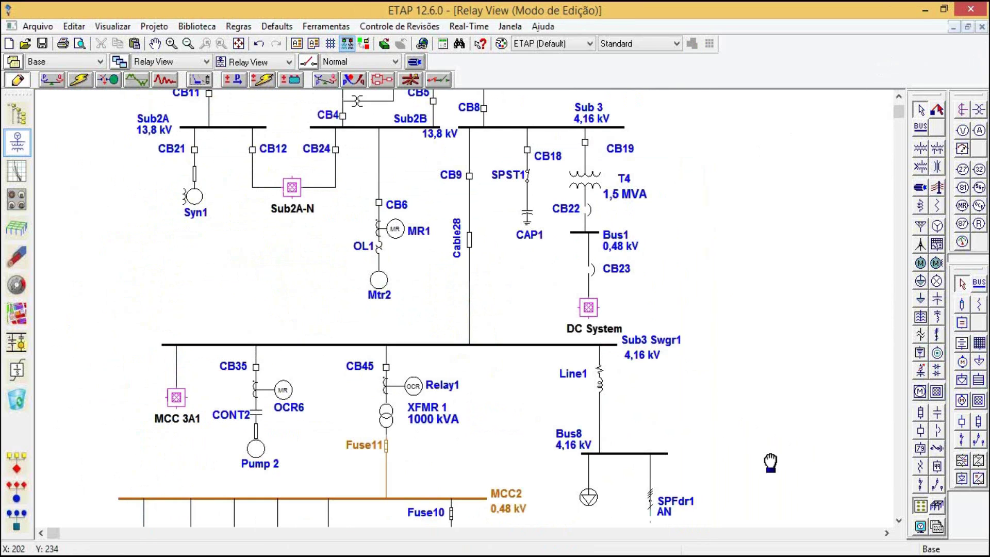
- Switch the network configuration to Isolado, switch it to Sem Gerador, and restore the Normal configuration
{"action": "left_click_drag", "start_coordinate": [771, 462], "coordinate": [778, 327]}
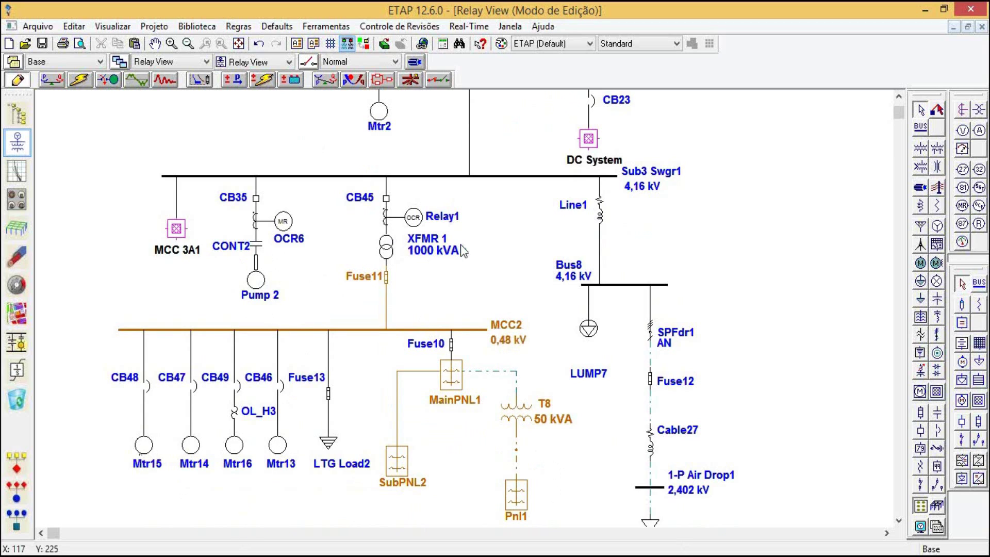
{"action": "left_click_drag", "start_coordinate": [744, 155], "coordinate": [751, 392]}
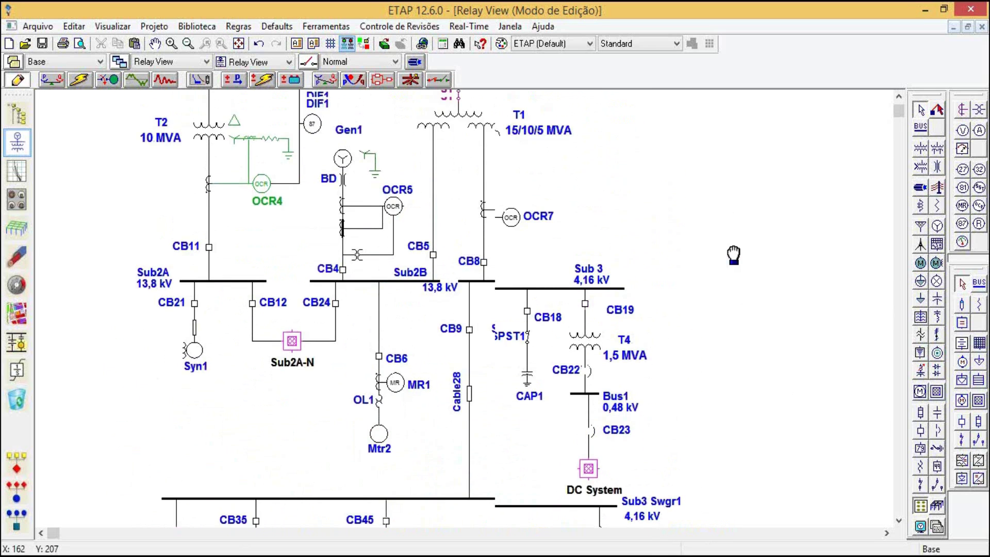
{"action": "left_click_drag", "start_coordinate": [736, 250], "coordinate": [749, 426]}
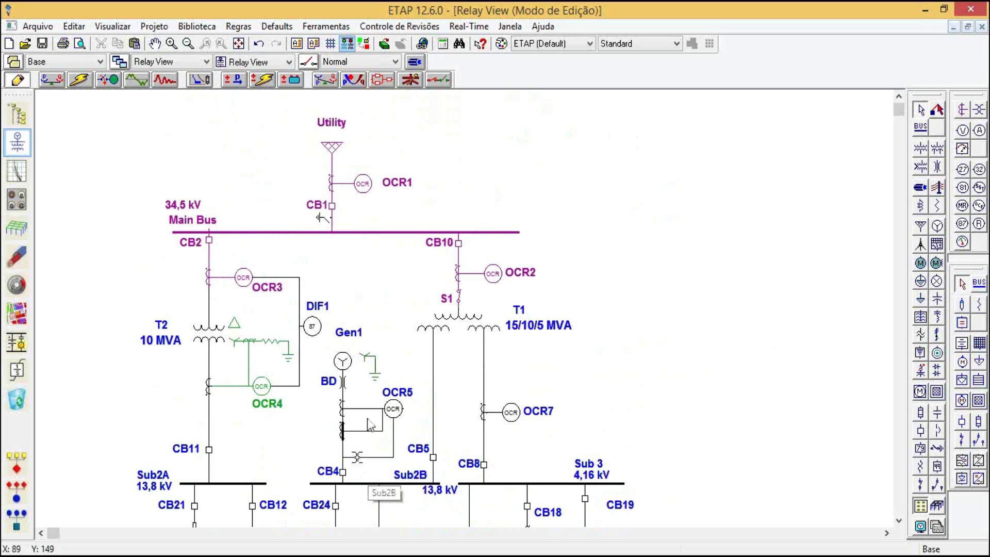
{"action": "left_click", "coordinate": [381, 63]}
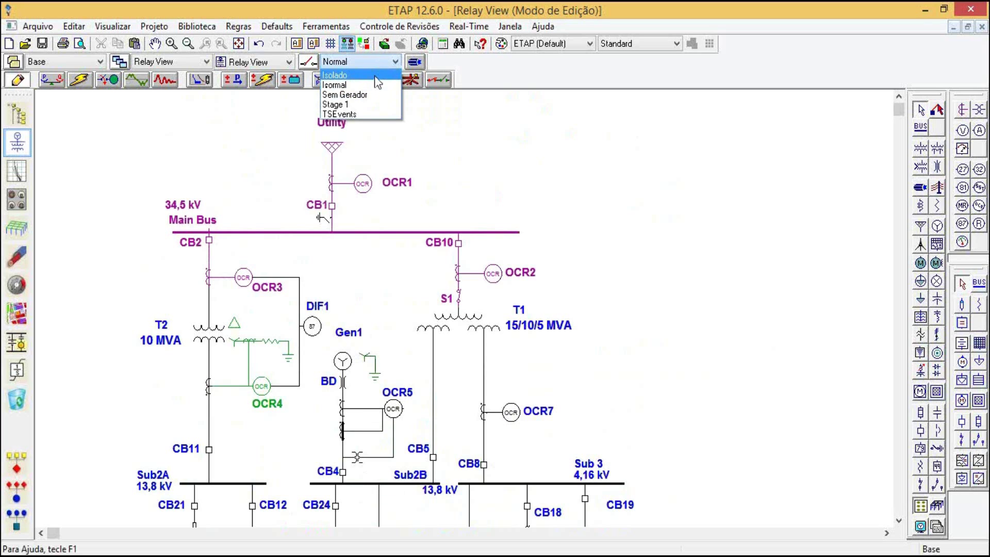
{"action": "left_click", "coordinate": [376, 76]}
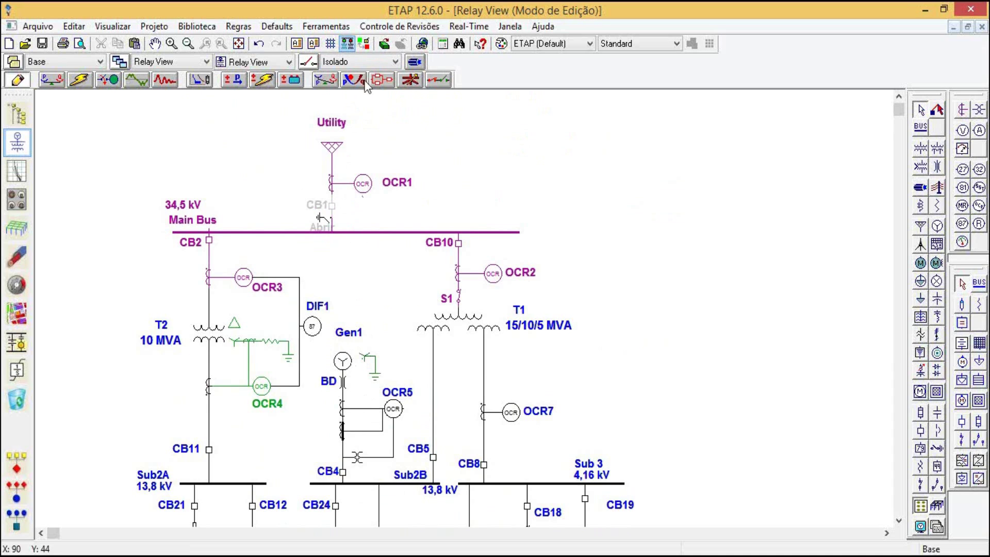
{"action": "left_click", "coordinate": [369, 63]}
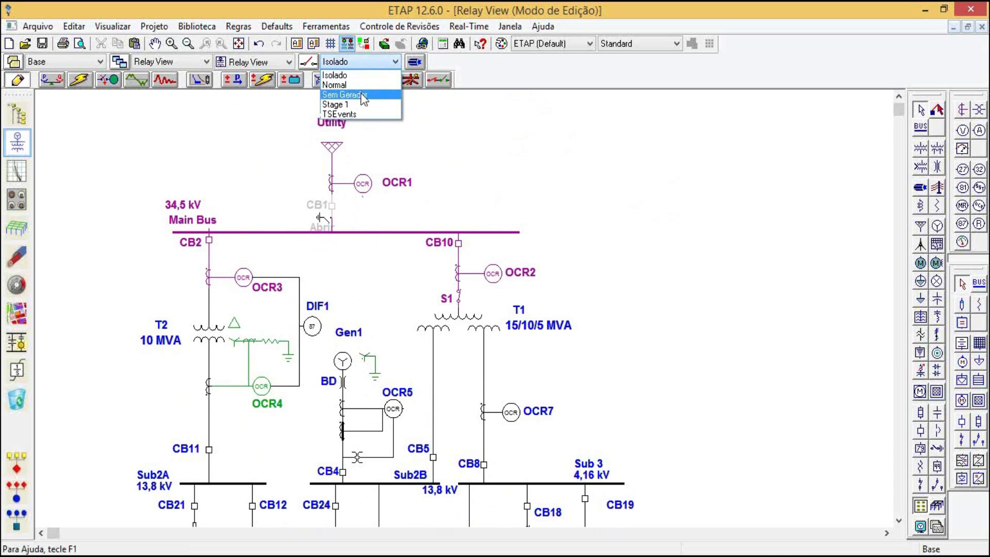
{"action": "left_click", "coordinate": [363, 94]}
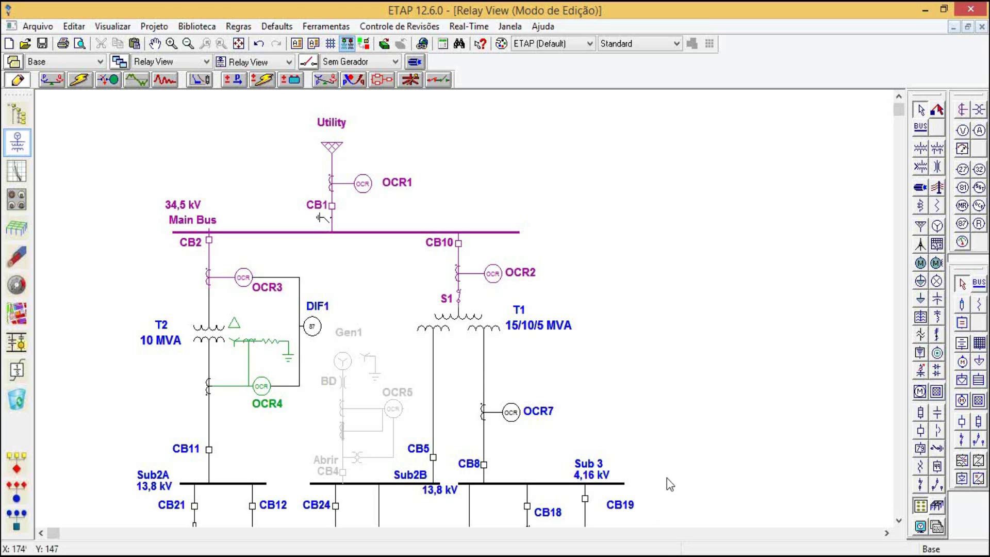
{"action": "left_click", "coordinate": [361, 61]}
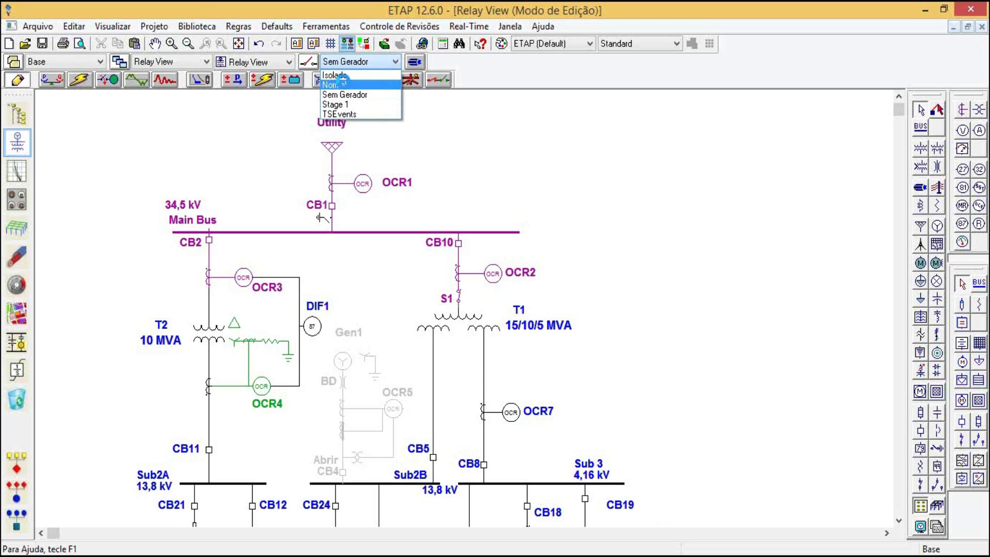
{"action": "left_click", "coordinate": [340, 81]}
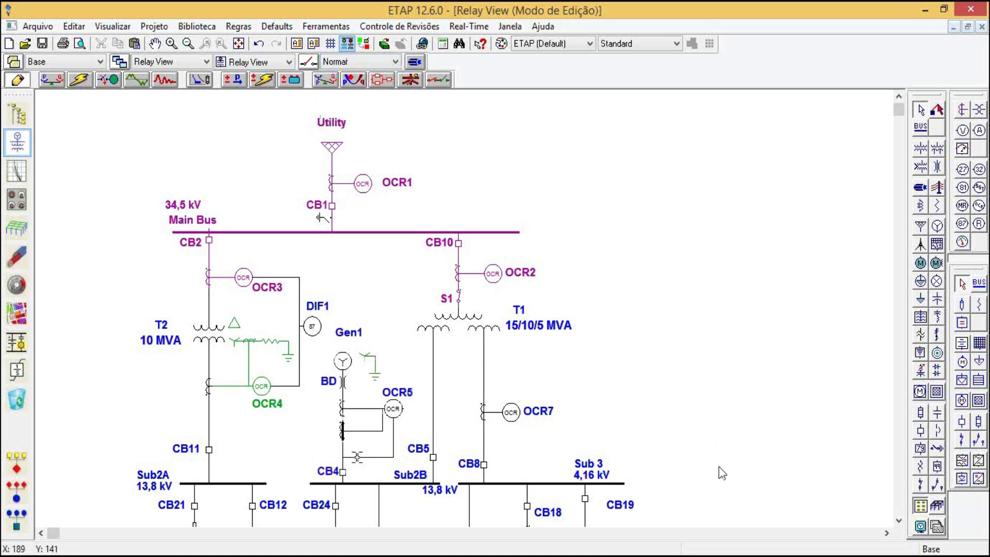
- Select the CB49, OL_H3 and Mtr16 branch under MCC2 and create a Star time-current curve view from it
{"action": "scroll", "coordinate": [719, 466], "scroll_direction": "down", "scroll_amount": 5}
{"action": "scroll", "coordinate": [739, 344], "scroll_direction": "down", "scroll_amount": 4}
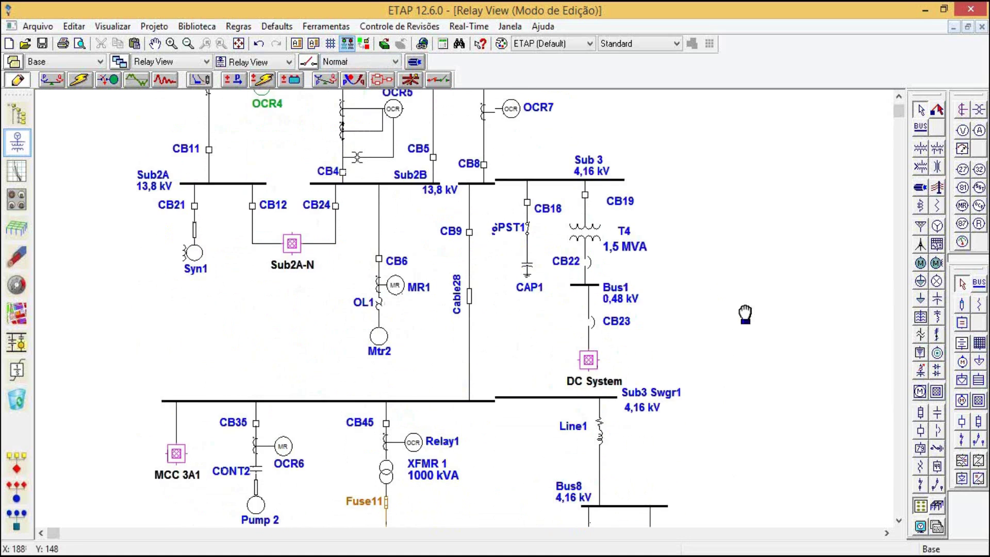
{"action": "scroll", "coordinate": [767, 367], "scroll_direction": "down", "scroll_amount": 3}
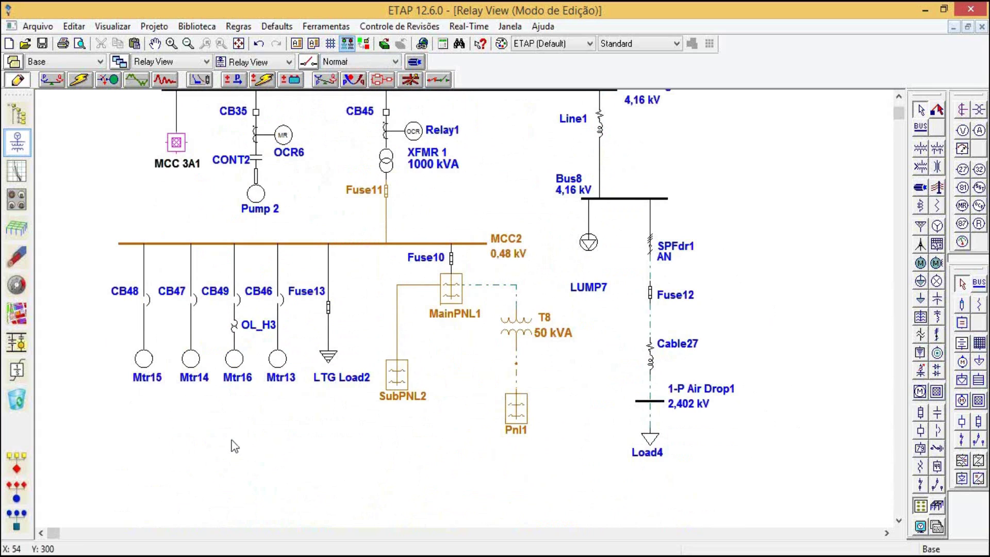
{"action": "left_click_drag", "start_coordinate": [259, 403], "coordinate": [222, 282]}
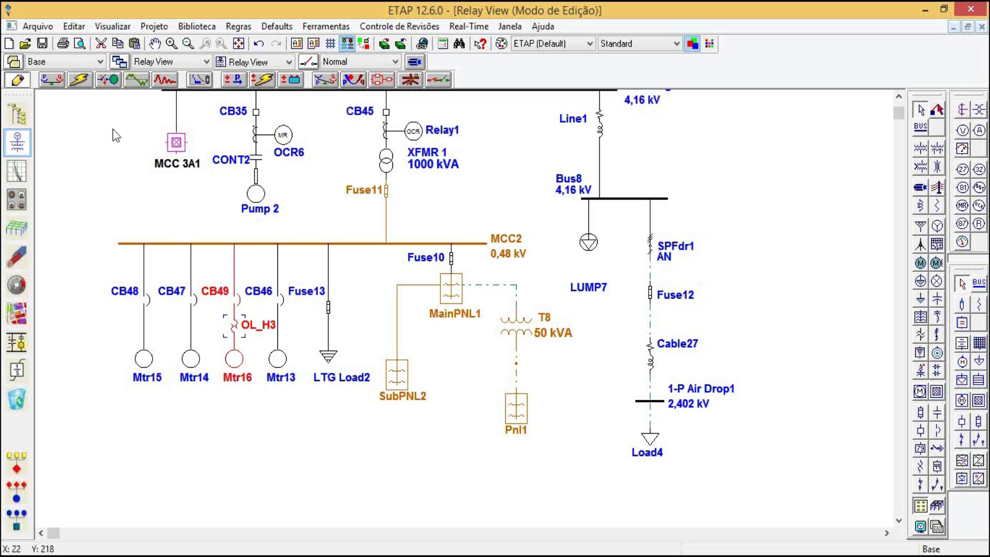
{"action": "left_click", "coordinate": [201, 80]}
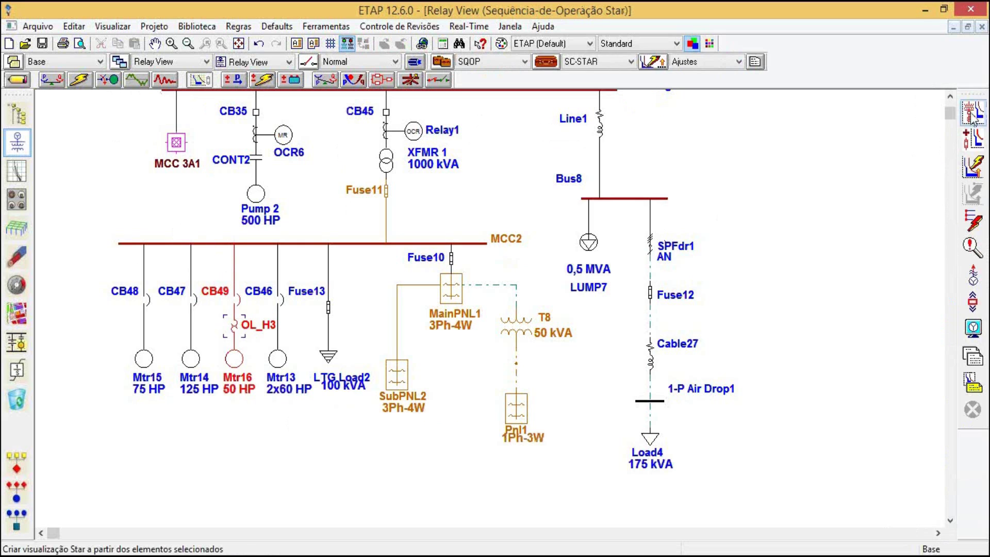
{"action": "left_click", "coordinate": [973, 118]}
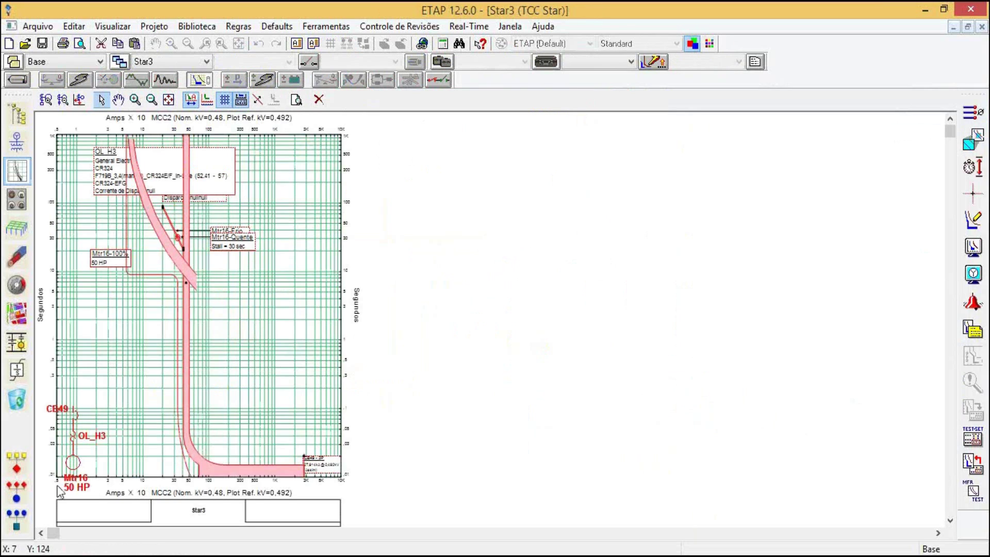
- Move the small one-line diagram to the plot's upper right area, then try enlarging and reducing it
{"action": "left_click_drag", "start_coordinate": [75, 467], "coordinate": [299, 228]}
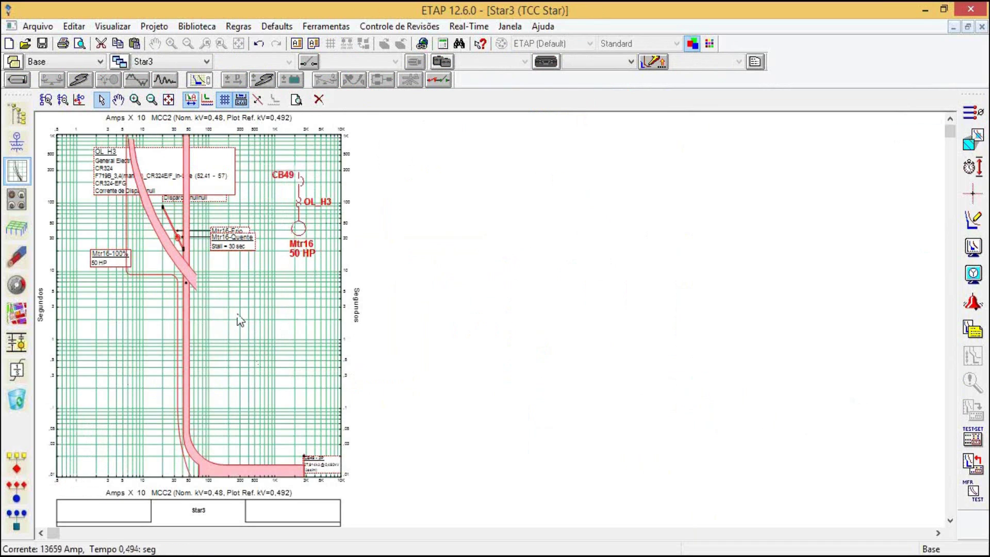
{"action": "left_click", "coordinate": [137, 103]}
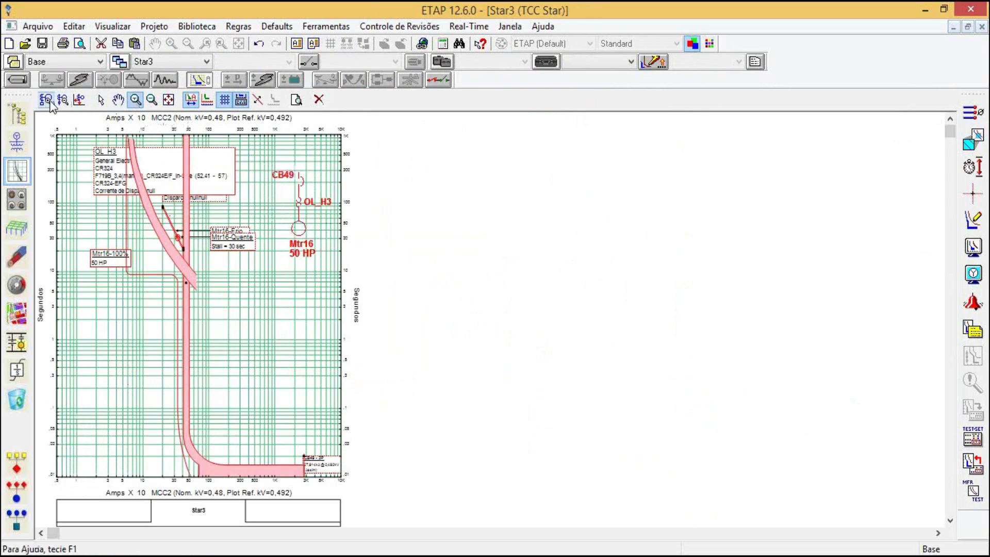
{"action": "left_click", "coordinate": [298, 196]}
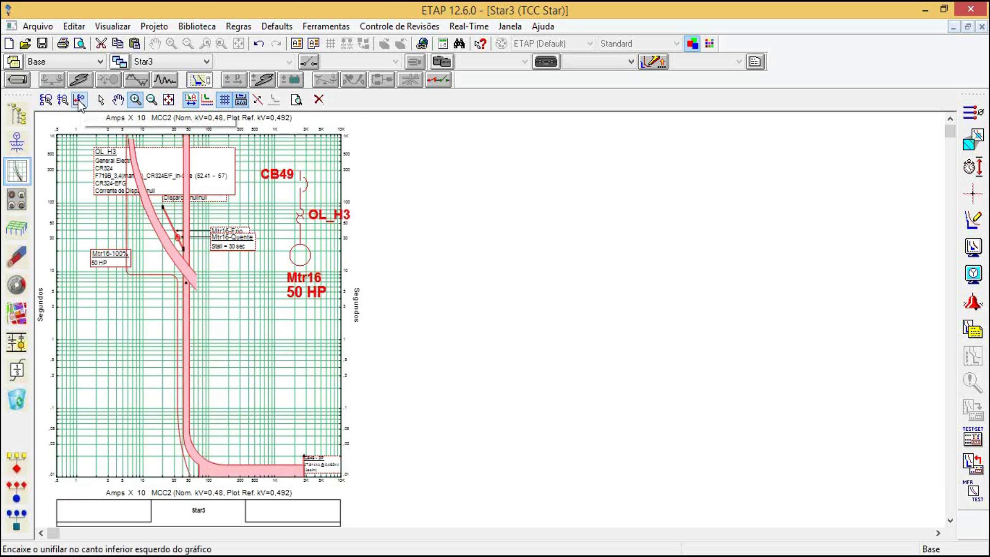
{"action": "left_click", "coordinate": [63, 100]}
{"action": "left_click", "coordinate": [62, 100]}
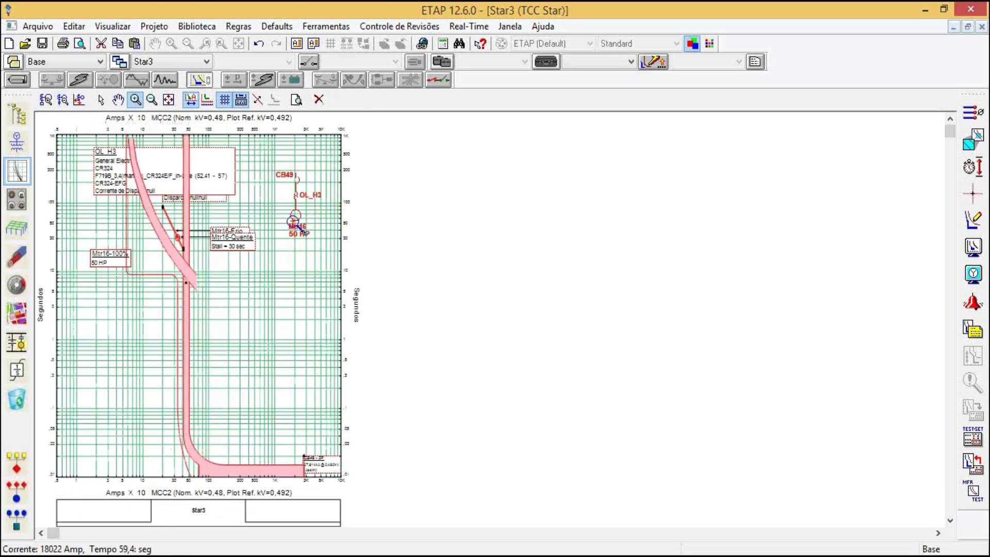
{"action": "key", "text": "Escape"}
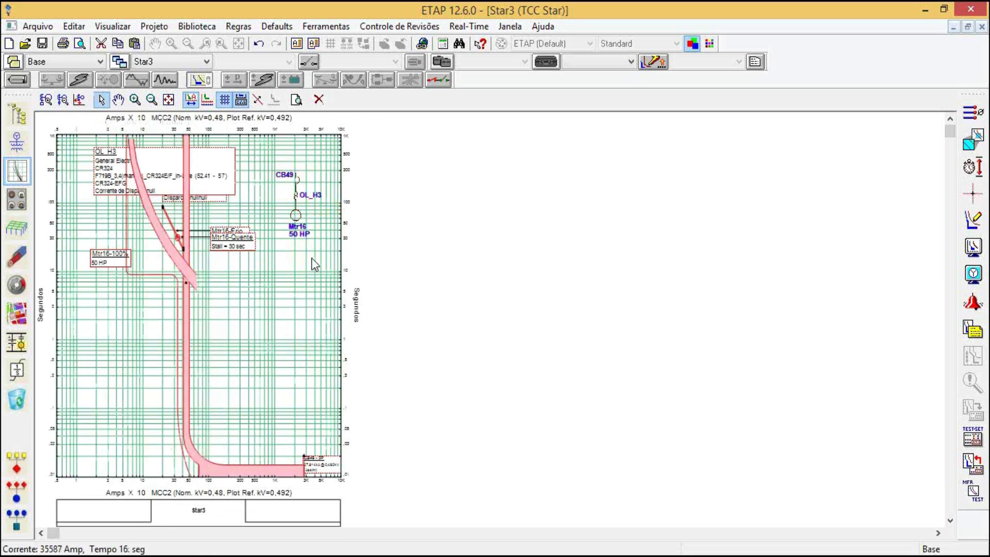
- Move the one-line diagram to the empty area right of the plot and enlarge it relative to the graph
{"action": "left_click", "coordinate": [297, 212]}
{"action": "left_click_drag", "start_coordinate": [297, 212], "coordinate": [453, 219]}
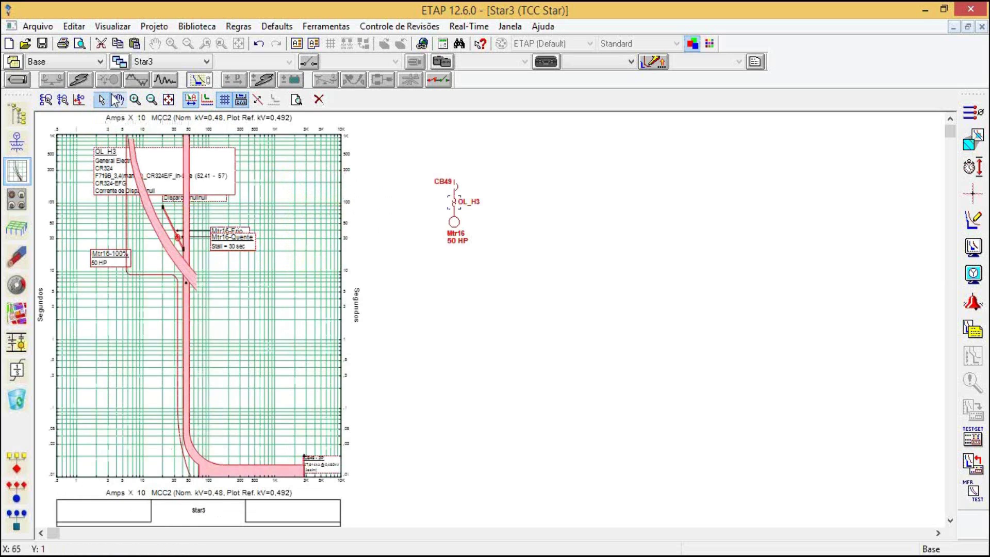
{"action": "left_click", "coordinate": [47, 99]}
{"action": "left_click", "coordinate": [46, 100]}
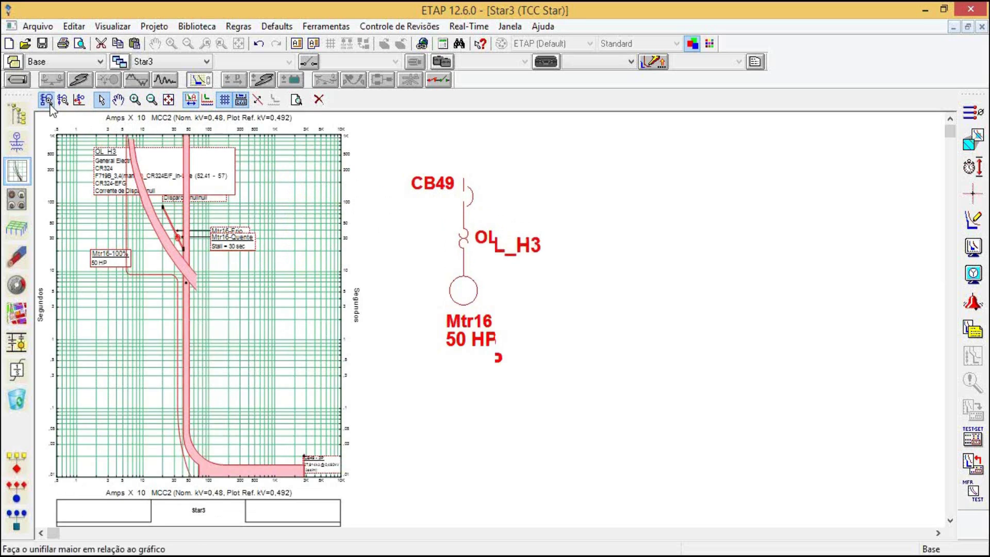
{"action": "left_click", "coordinate": [381, 297]}
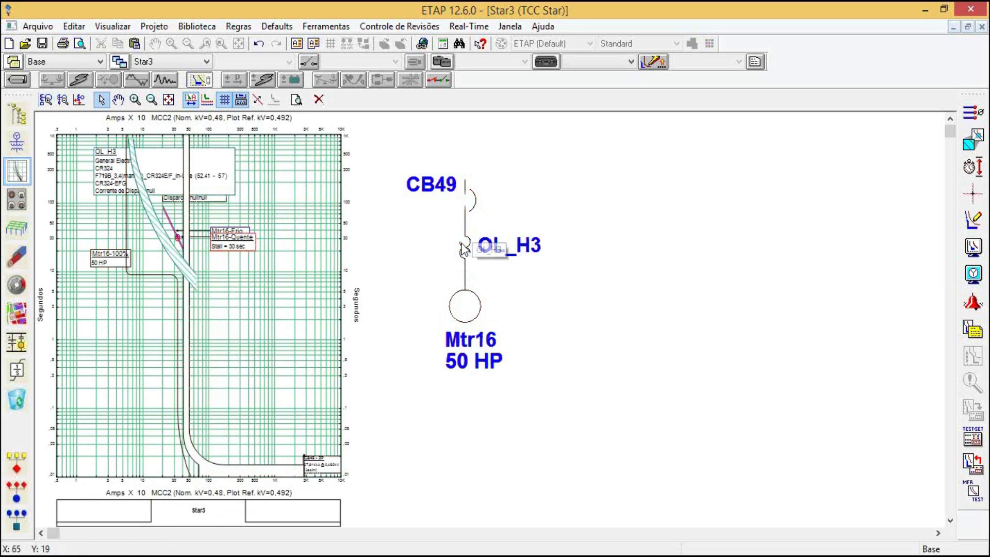
- Select OL_H3 and CB49 one after the other in the one-line diagram to examine their corresponding curves
{"action": "left_click", "coordinate": [504, 243]}
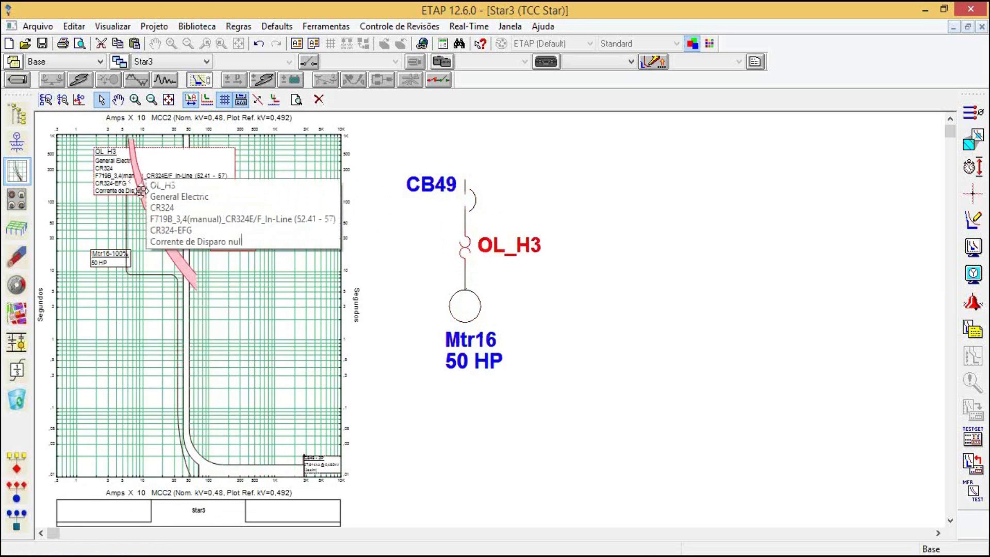
{"action": "left_click", "coordinate": [474, 207]}
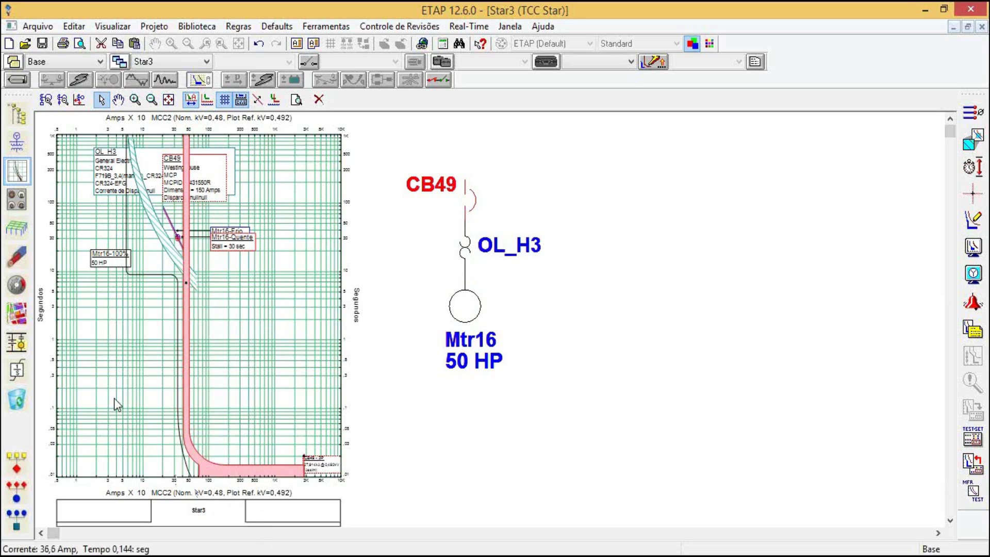
{"action": "left_click", "coordinate": [235, 447]}
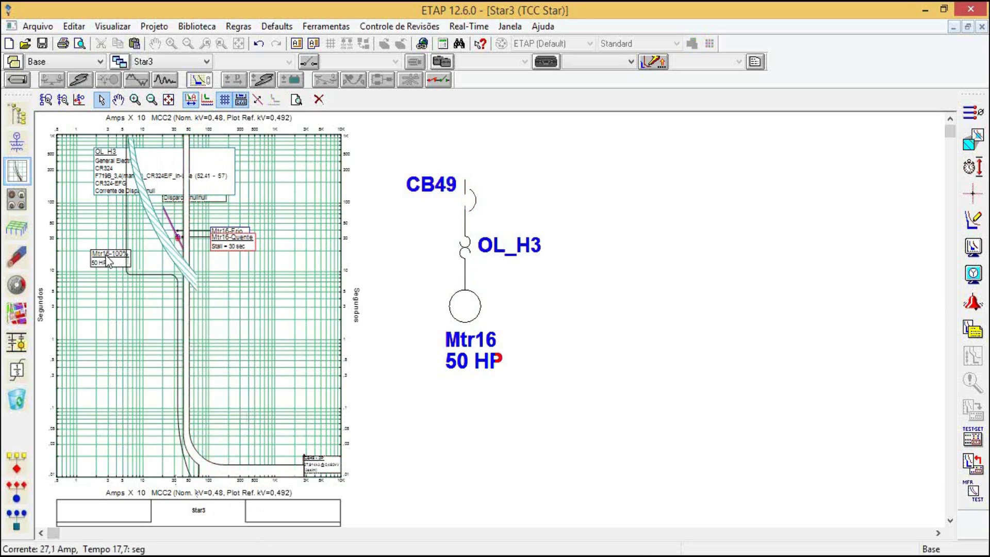
- Reposition the Mtr16-100%, OL_H3, CB49, Mtr16-Frio, Mtr16-Quente and CB49 - 3P labels on the plot so they no longer overlap
{"action": "left_click_drag", "start_coordinate": [108, 262], "coordinate": [90, 277]}
{"action": "left_click", "coordinate": [163, 219]}
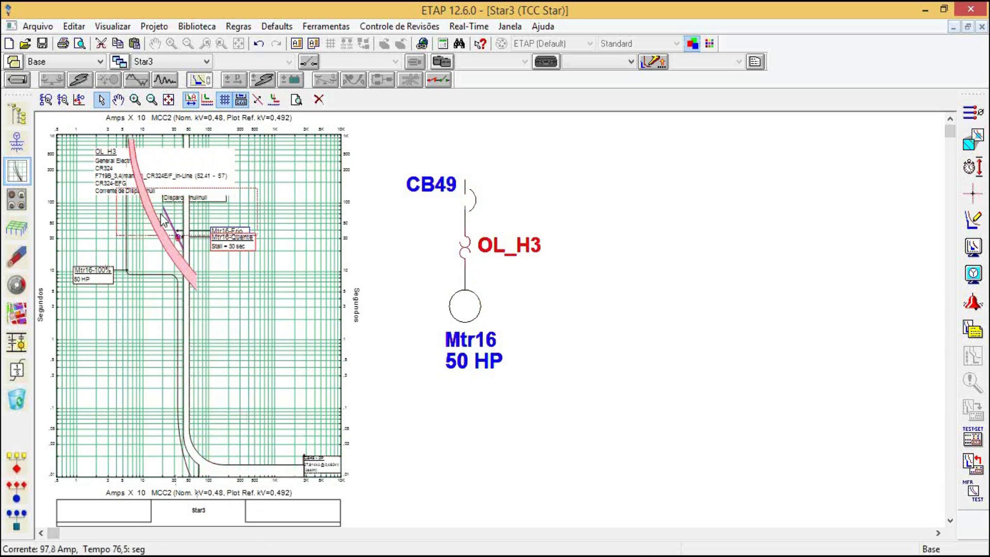
{"action": "left_click_drag", "start_coordinate": [155, 186], "coordinate": [261, 179]}
{"action": "left_click", "coordinate": [205, 196]}
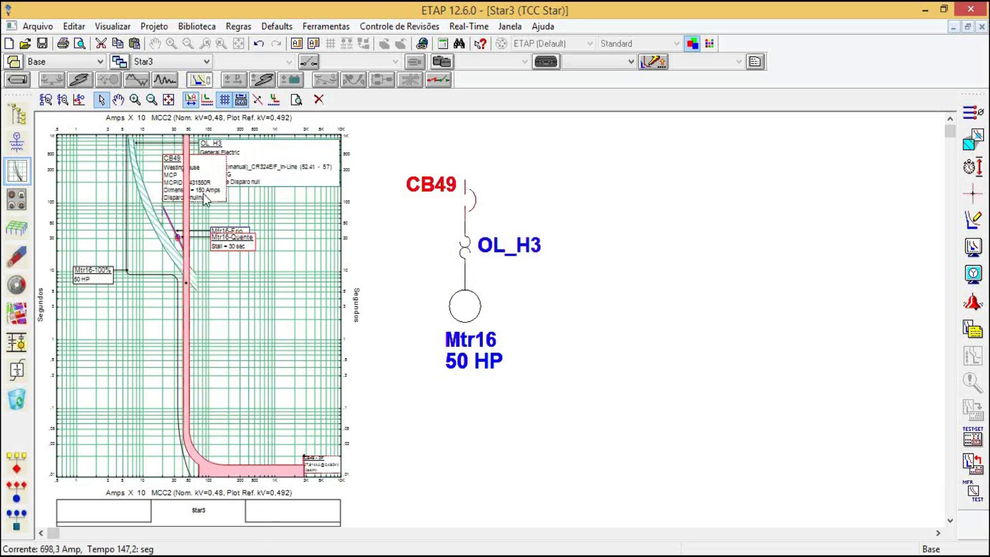
{"action": "left_click_drag", "start_coordinate": [204, 194], "coordinate": [233, 226]}
{"action": "left_click_drag", "start_coordinate": [251, 241], "coordinate": [271, 354]}
{"action": "left_click_drag", "start_coordinate": [238, 255], "coordinate": [255, 268]}
{"action": "left_click_drag", "start_coordinate": [314, 468], "coordinate": [309, 436]}
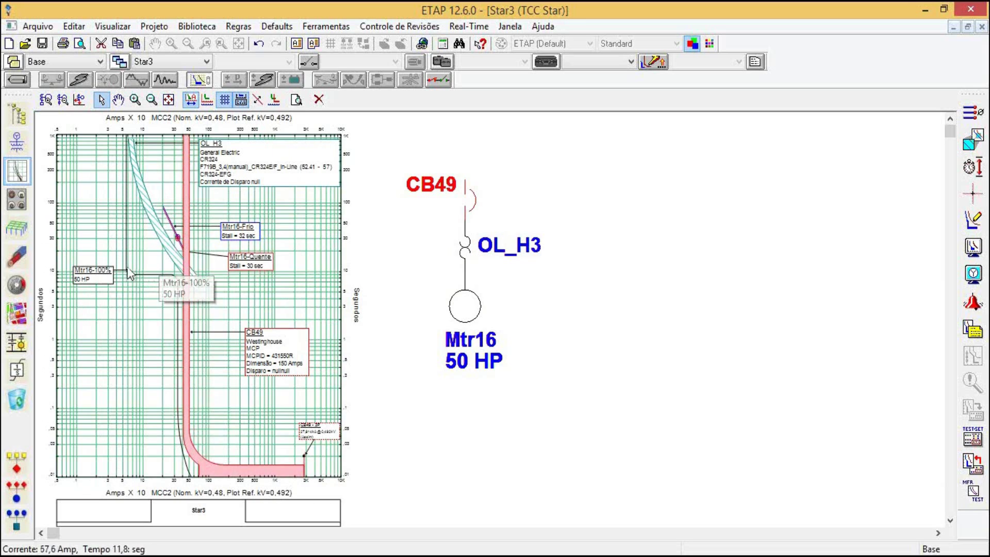
- Select the Mtr16-100% label to highlight the motor's starting curve on the plot
{"action": "left_click", "coordinate": [96, 275]}
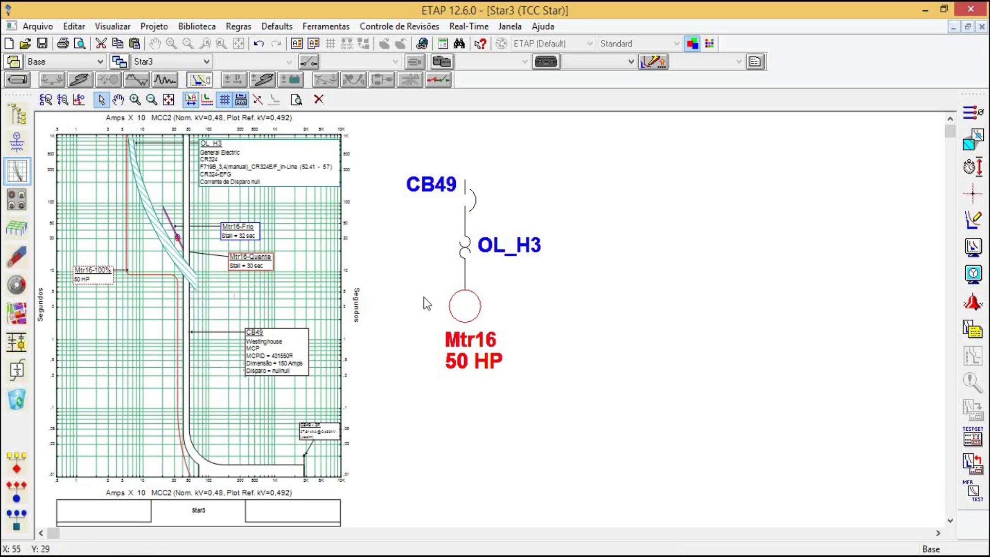
- Examine Mtr16's starting-curve and thermal-limit protection settings, and select the Mtr16-Frio label to inspect its curve on the plot
{"action": "double_click", "coordinate": [464, 306]}
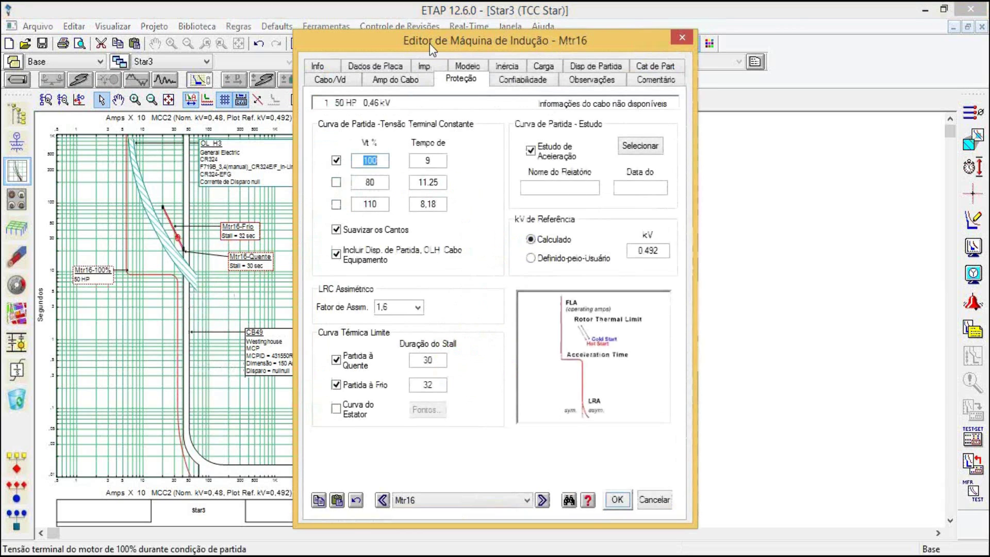
{"action": "left_click_drag", "start_coordinate": [429, 43], "coordinate": [565, 29]}
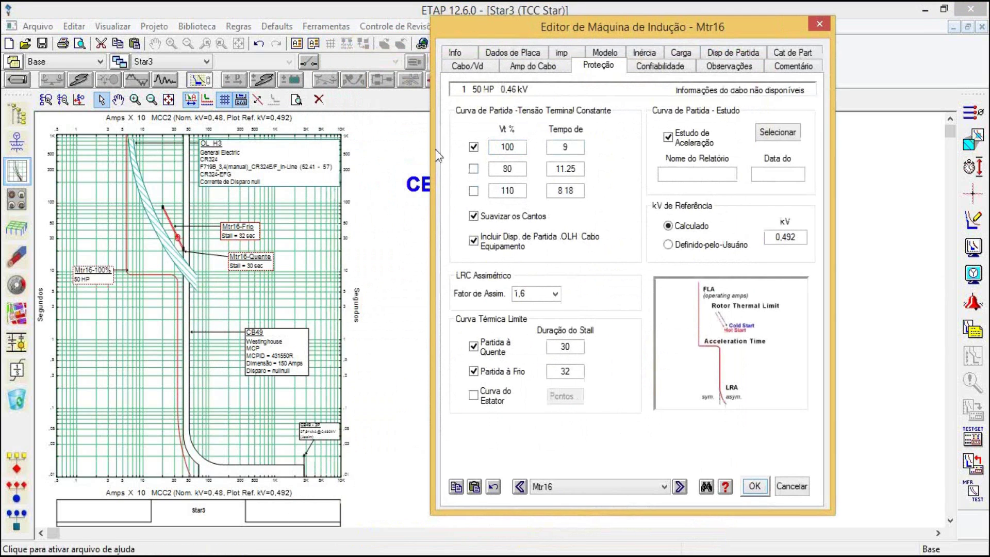
{"action": "left_click", "coordinate": [566, 147]}
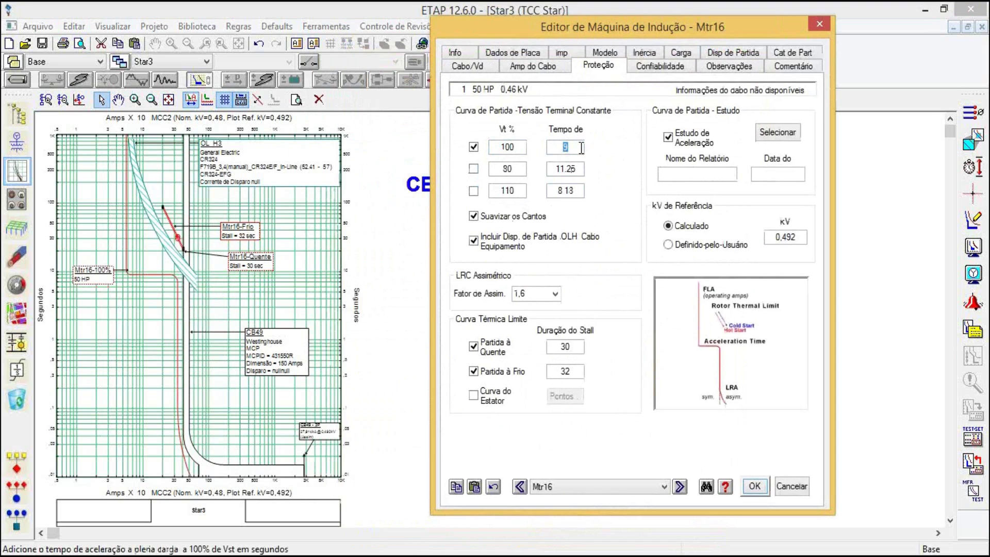
{"action": "left_click", "coordinate": [522, 147]}
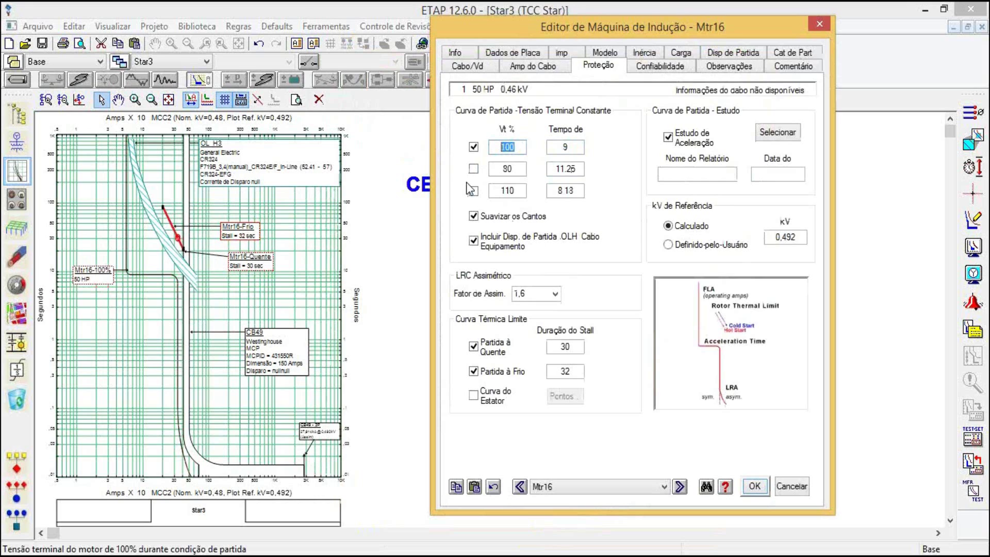
{"action": "left_click", "coordinate": [758, 490]}
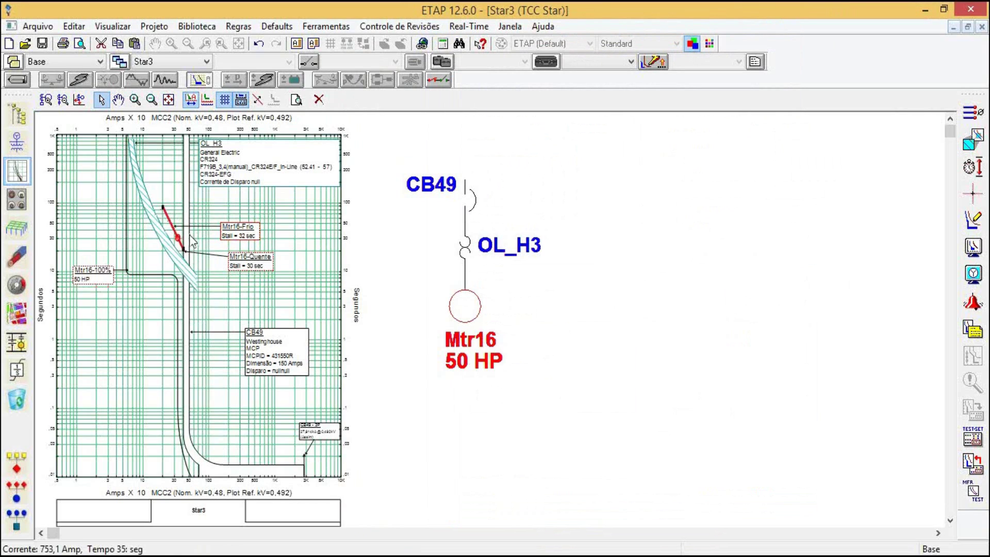
{"action": "left_click", "coordinate": [241, 237]}
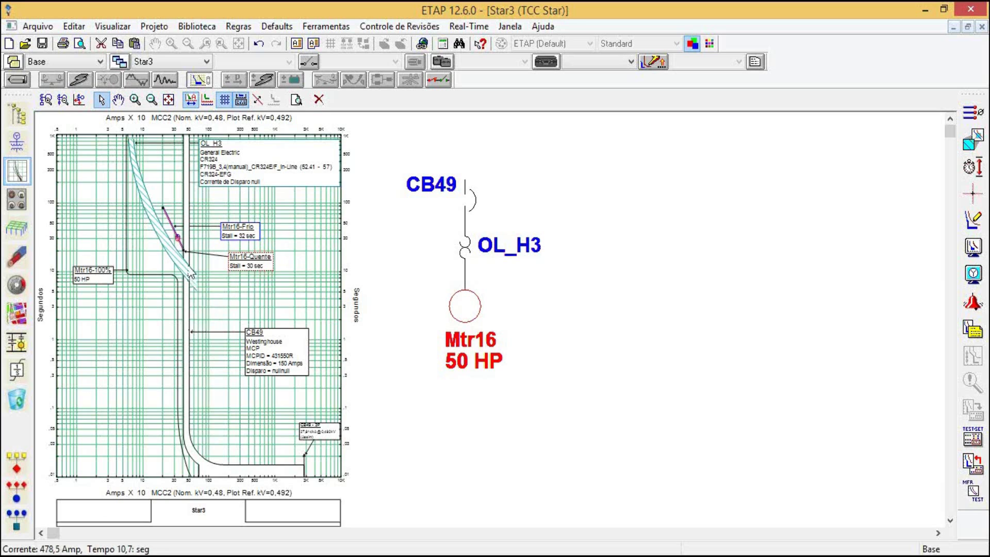
- Switch OL_H3's thermal curve from the library curve to the typical Class 10 curve and apply it
{"action": "double_click", "coordinate": [155, 220]}
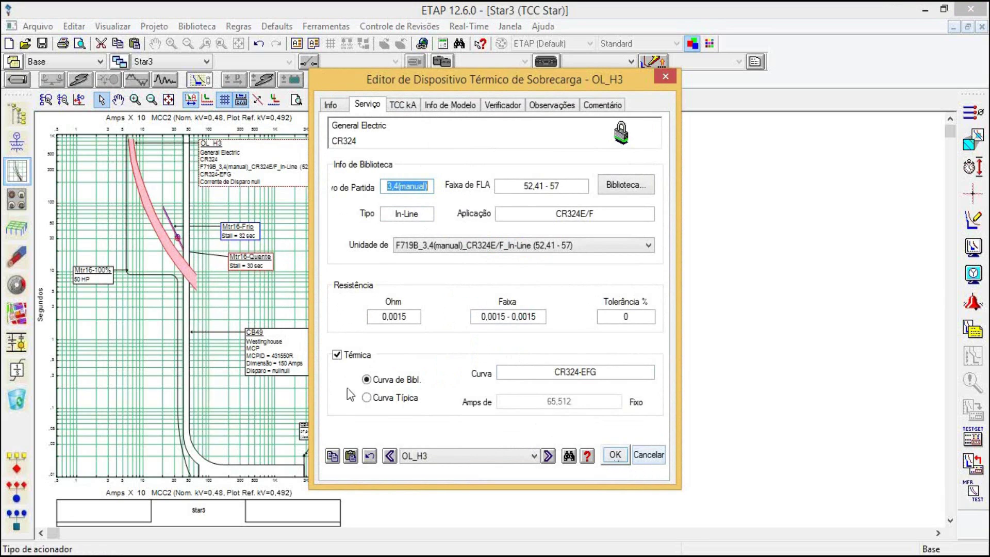
{"action": "left_click", "coordinate": [393, 398]}
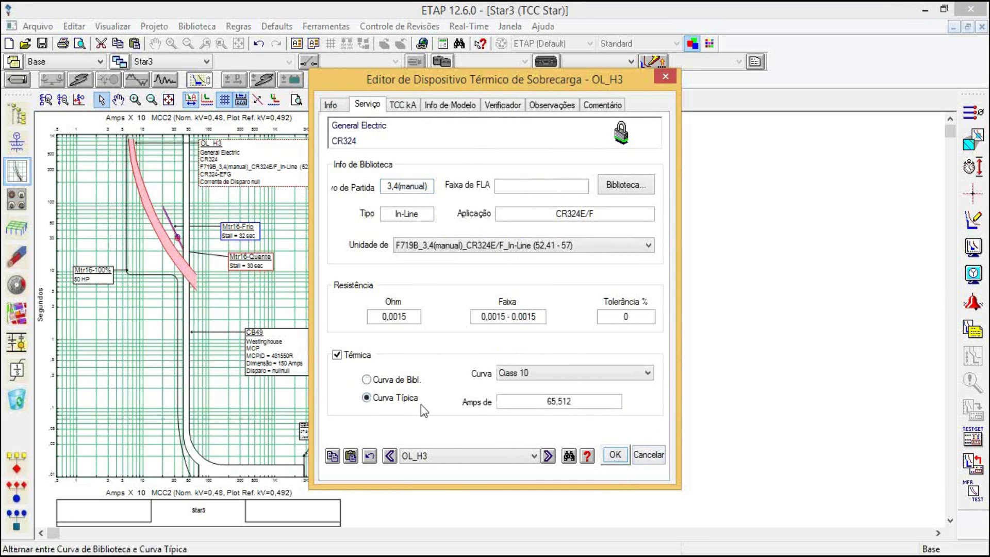
{"action": "left_click", "coordinate": [599, 376]}
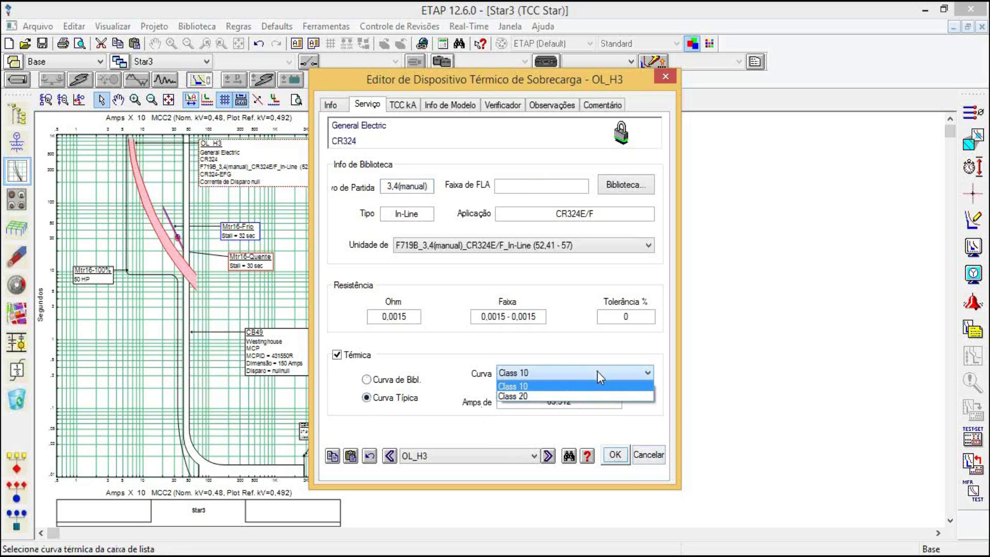
{"action": "left_click", "coordinate": [597, 371]}
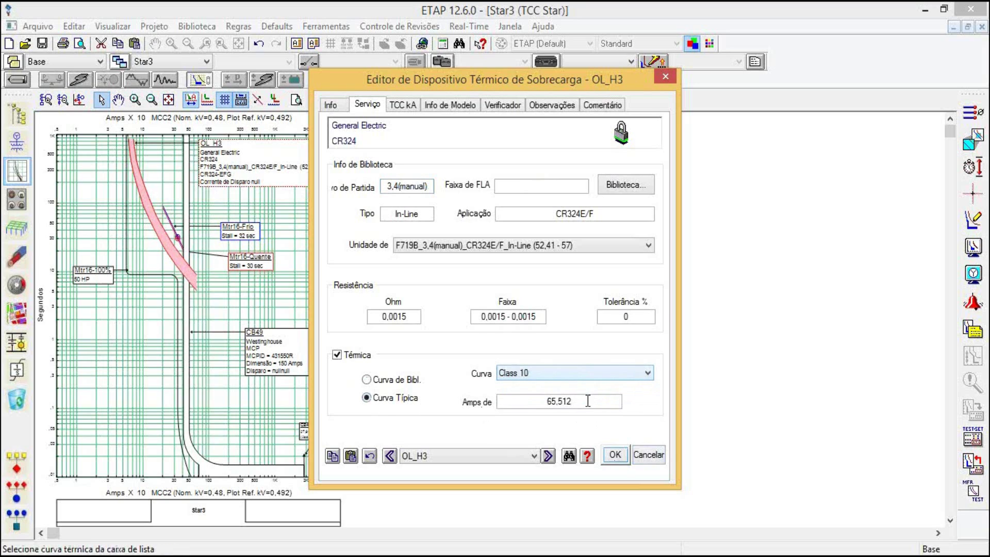
{"action": "left_click", "coordinate": [618, 458]}
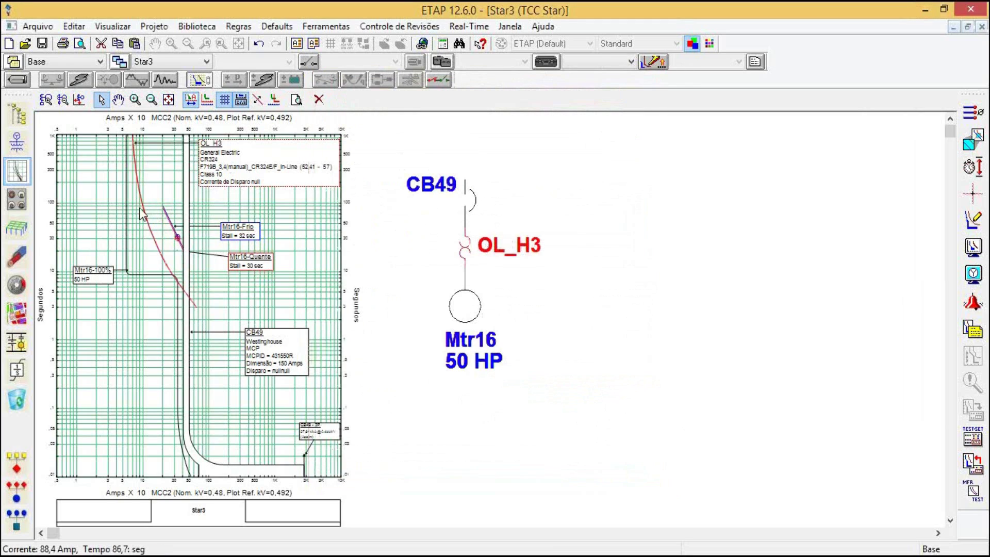
- Try the typical Class 20 curve for OL_H3, and restore its CR324-EFG library curve
{"action": "double_click", "coordinate": [159, 248]}
{"action": "left_click", "coordinate": [539, 373]}
{"action": "left_click", "coordinate": [544, 400]}
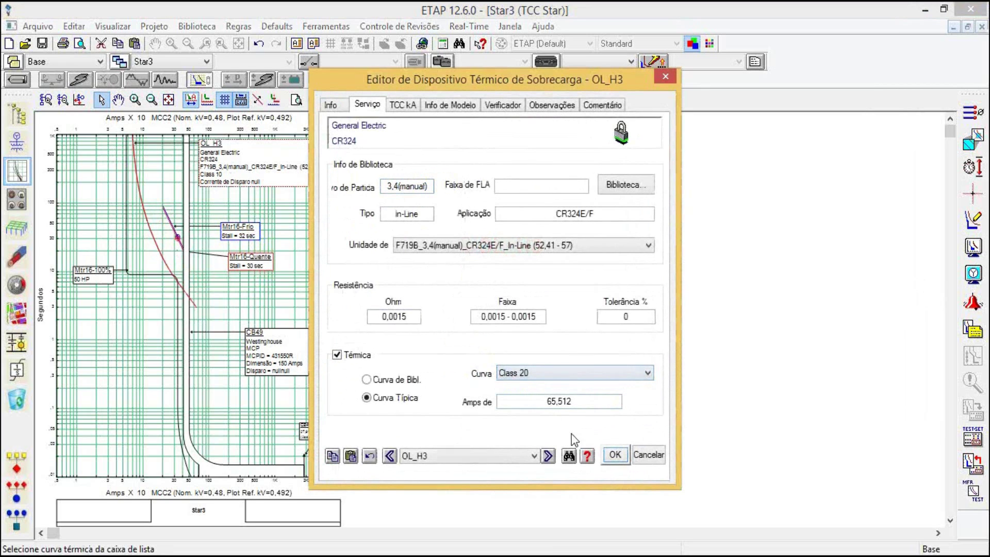
{"action": "left_click", "coordinate": [396, 380]}
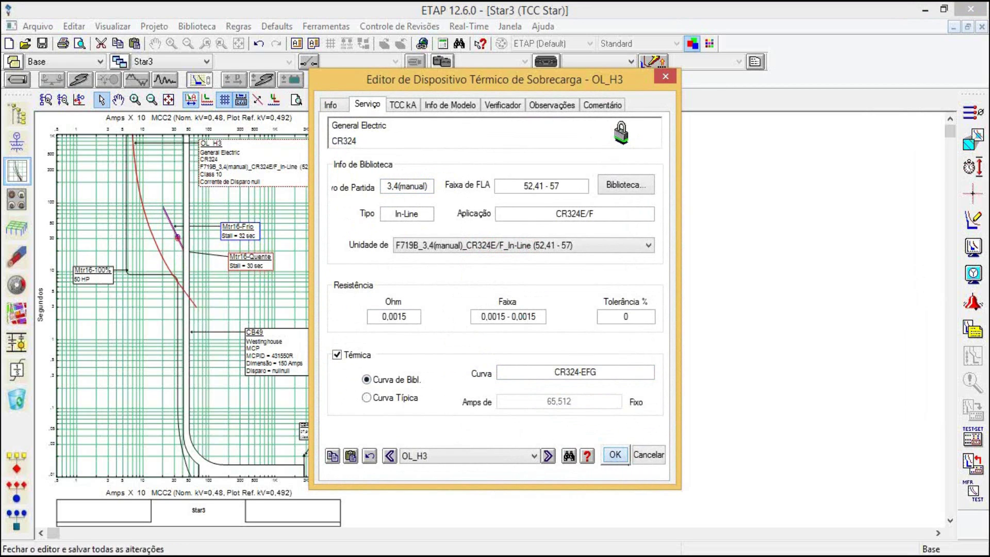
{"action": "left_click", "coordinate": [615, 455]}
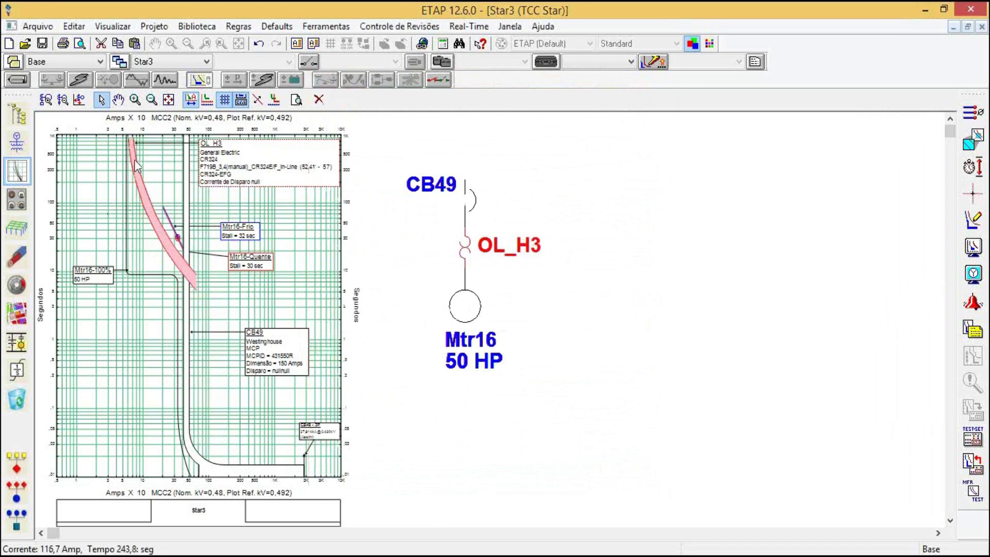
- Review CB49's magnetic trip setting and shift its curve on the plot slightly toward lower current
{"action": "left_click", "coordinate": [187, 202]}
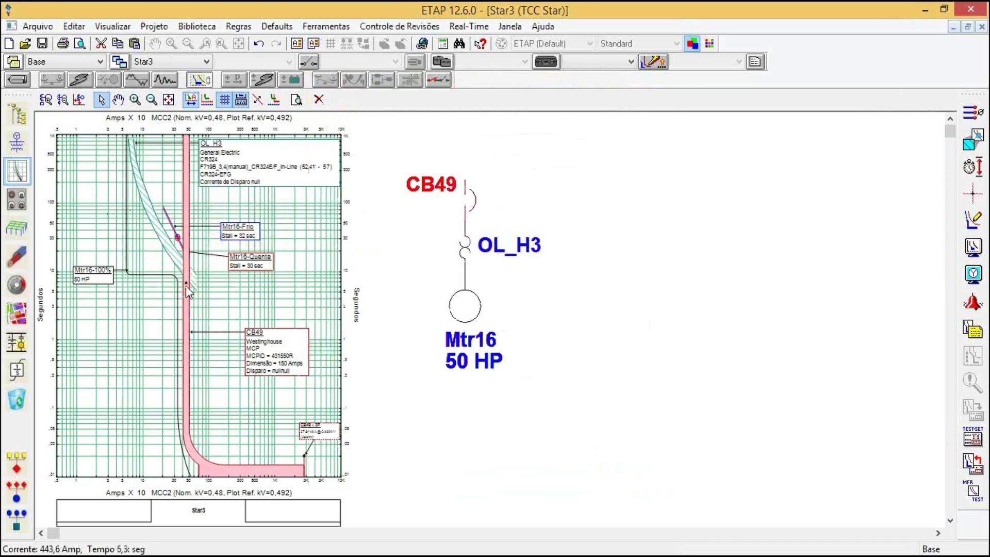
{"action": "mouse_move", "coordinate": [186, 286]}
{"action": "left_mouse_down"}
{"action": "mouse_move", "coordinate": [173, 287]}
{"action": "mouse_move", "coordinate": [229, 287]}
{"action": "mouse_move", "coordinate": [176, 293]}
{"action": "mouse_move", "coordinate": [186, 294]}
{"action": "left_mouse_up"}
{"action": "double_click", "coordinate": [187, 295]}
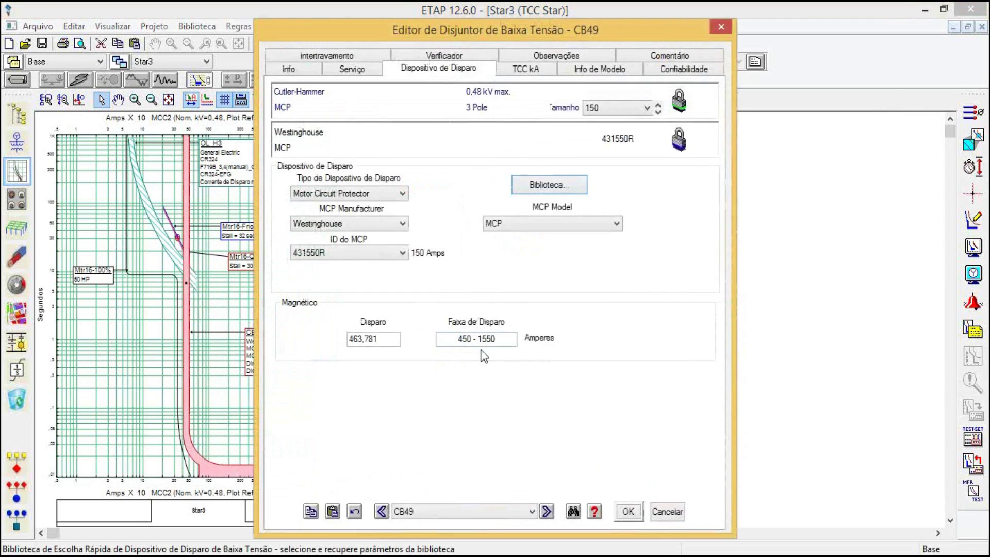
{"action": "left_click", "coordinate": [628, 511]}
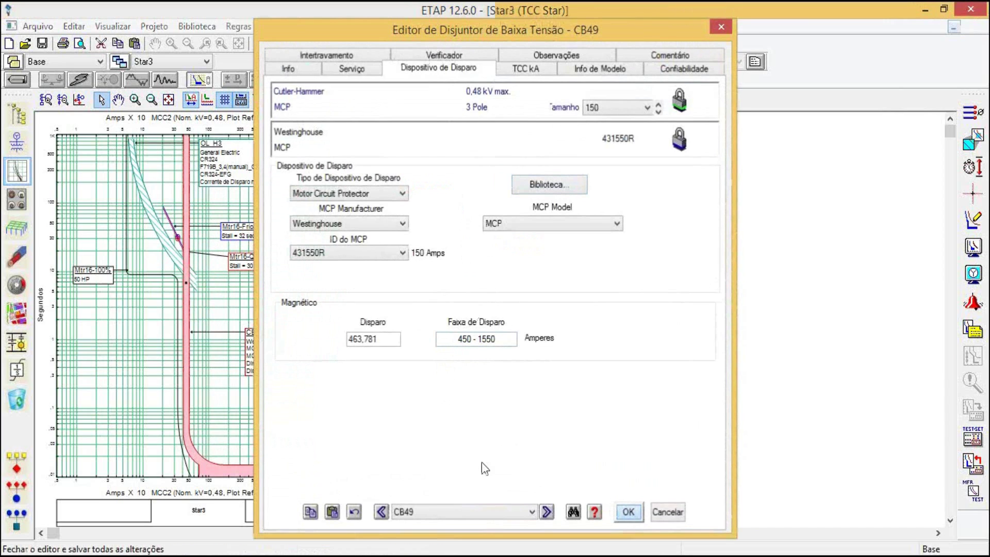
{"action": "mouse_move", "coordinate": [188, 295]}
{"action": "left_mouse_down"}
{"action": "mouse_move", "coordinate": [239, 296]}
{"action": "mouse_move", "coordinate": [181, 305]}
{"action": "left_mouse_up"}
{"action": "left_click", "coordinate": [217, 293]}
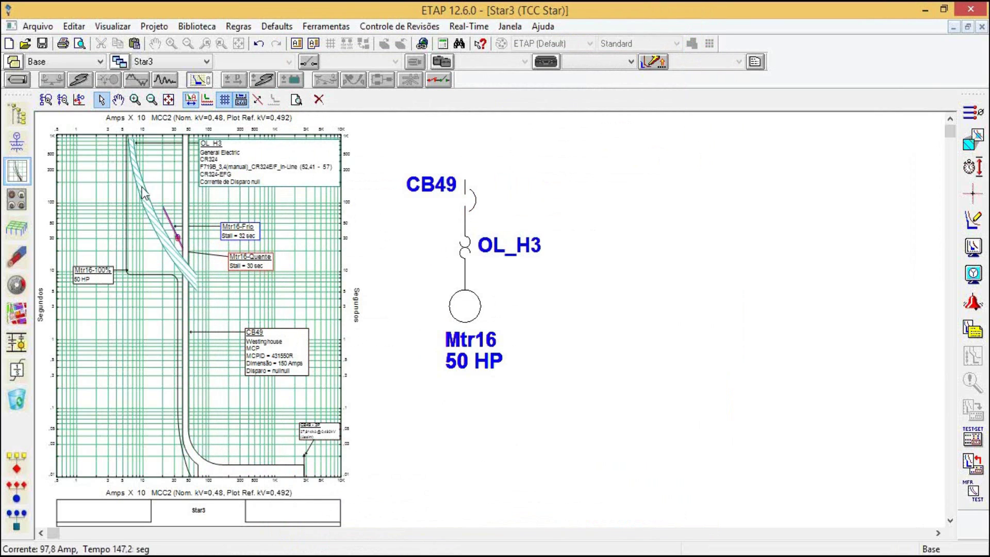
- Select the OL_H3 and CB49 curves together and trim both at their intersection
{"action": "left_click", "coordinate": [189, 280]}
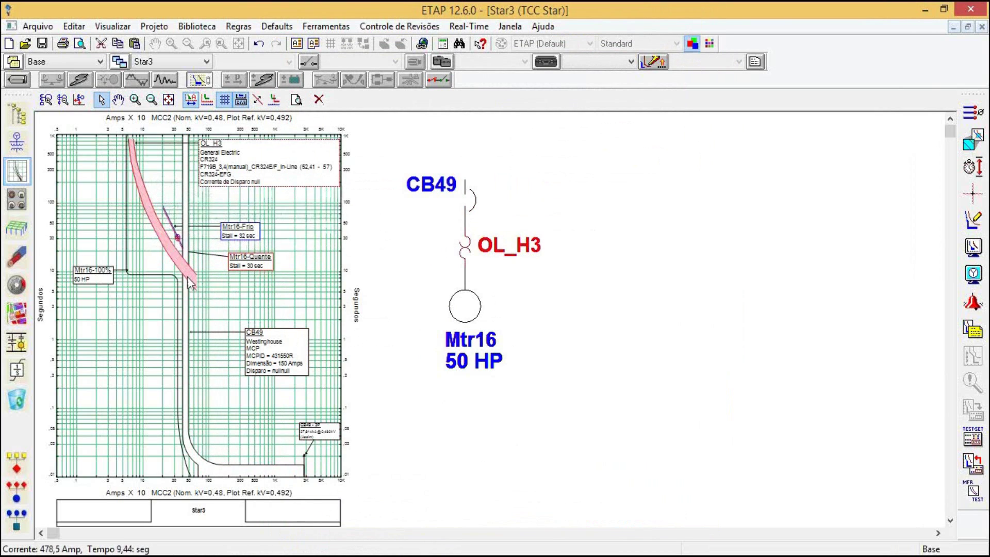
{"action": "left_click", "coordinate": [188, 296]}
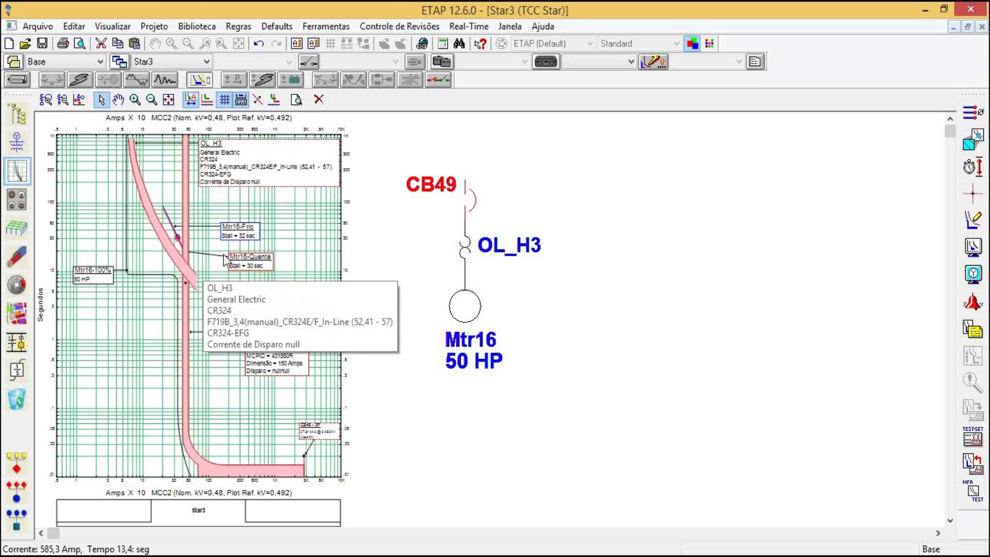
{"action": "left_click", "coordinate": [275, 99]}
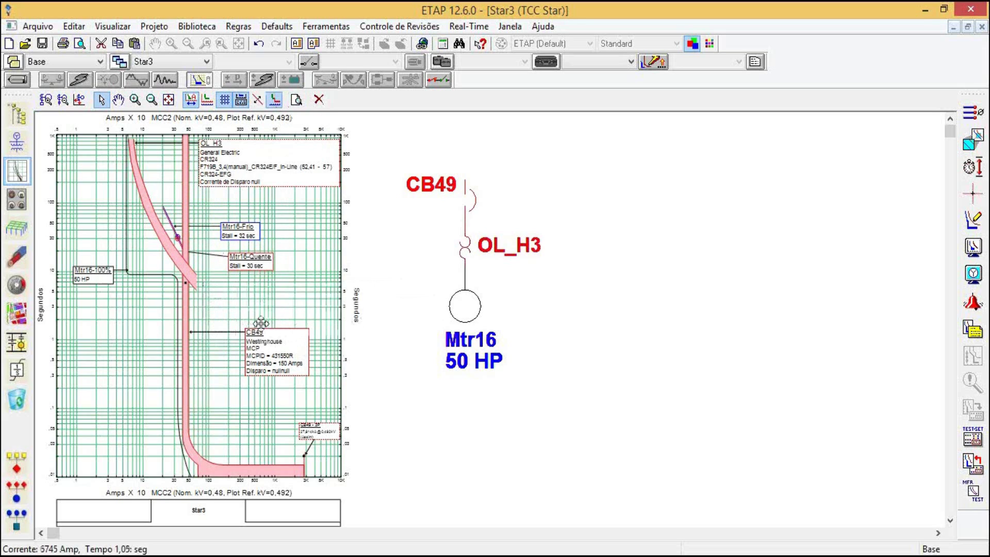
{"action": "left_click", "coordinate": [252, 286]}
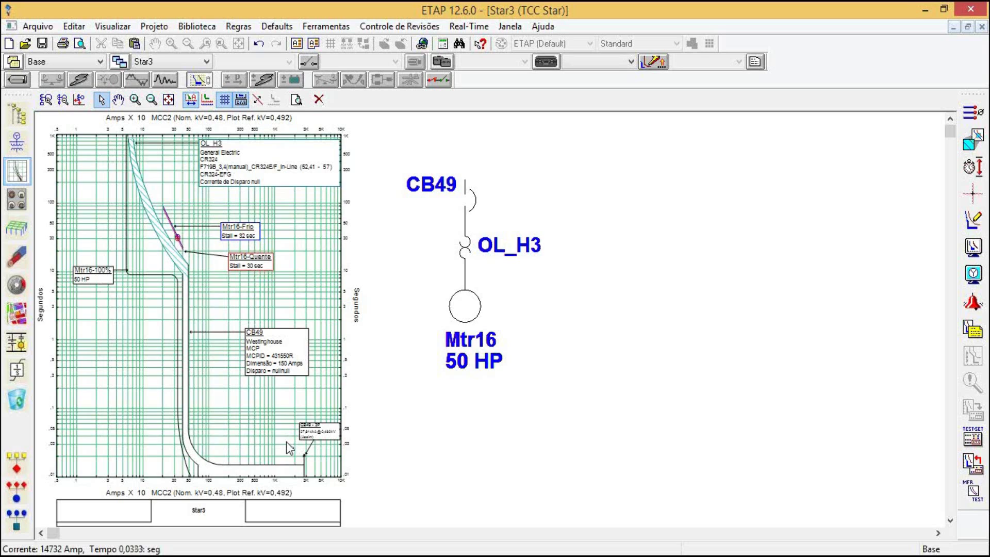
{"action": "left_click", "coordinate": [301, 363]}
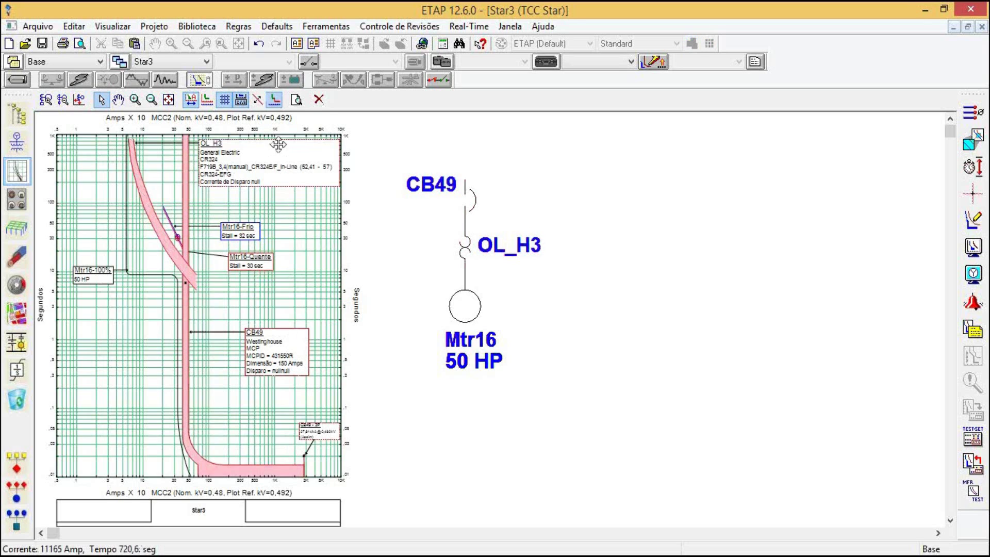
{"action": "left_click", "coordinate": [261, 444]}
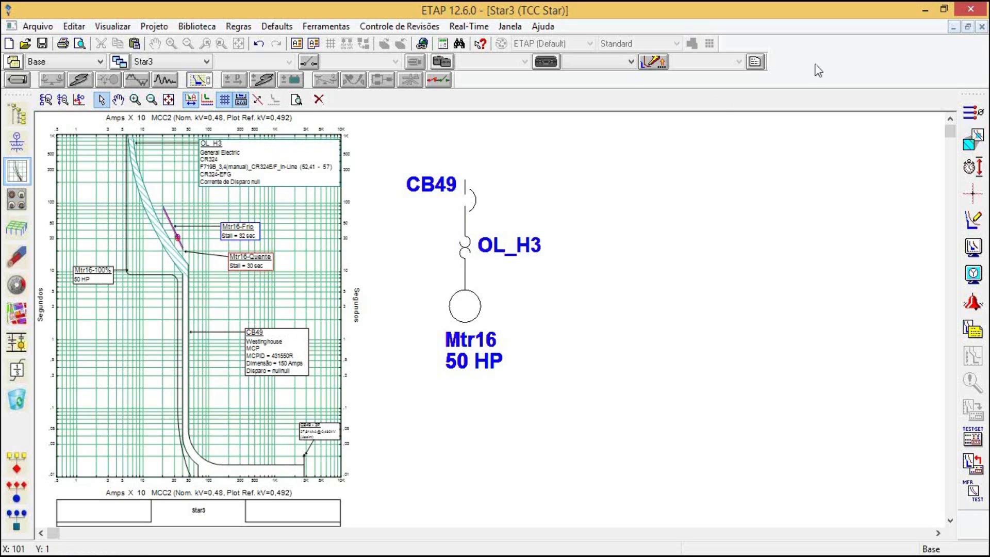
- In the Relay View one-line, insert a fault between OL_H3 and Mtr16, name the output SEL-M16, and examine the protection operating sequence
{"action": "left_click", "coordinate": [982, 27]}
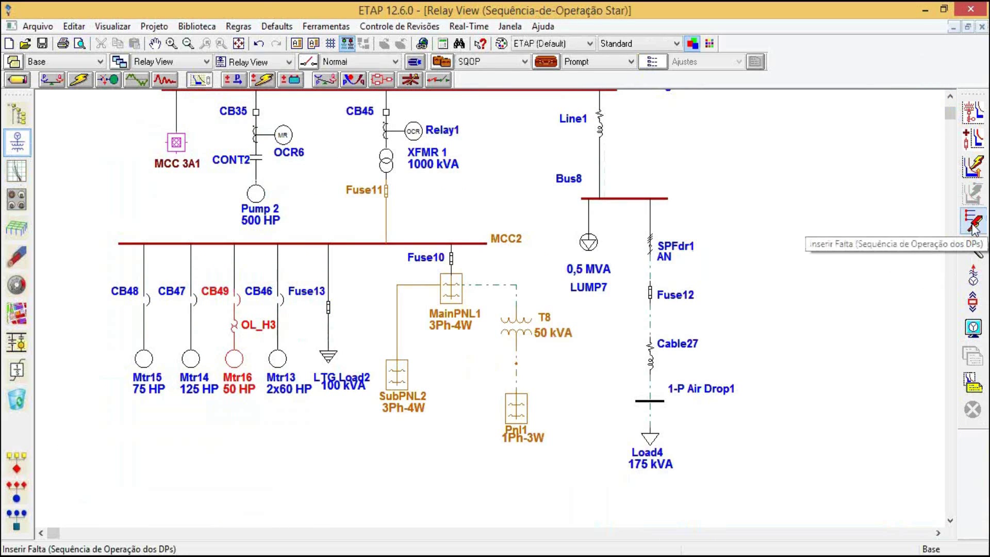
{"action": "left_click", "coordinate": [972, 224]}
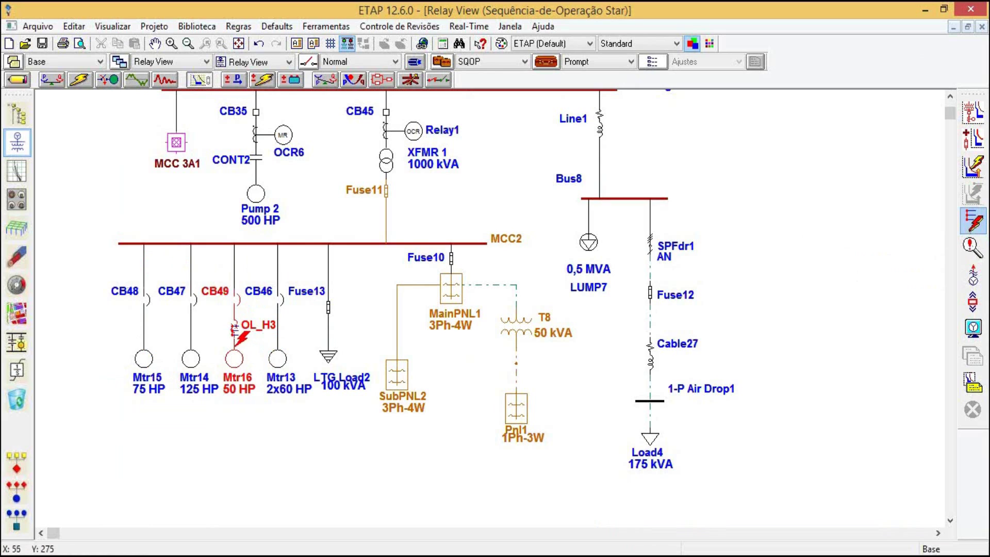
{"action": "left_click", "coordinate": [236, 341]}
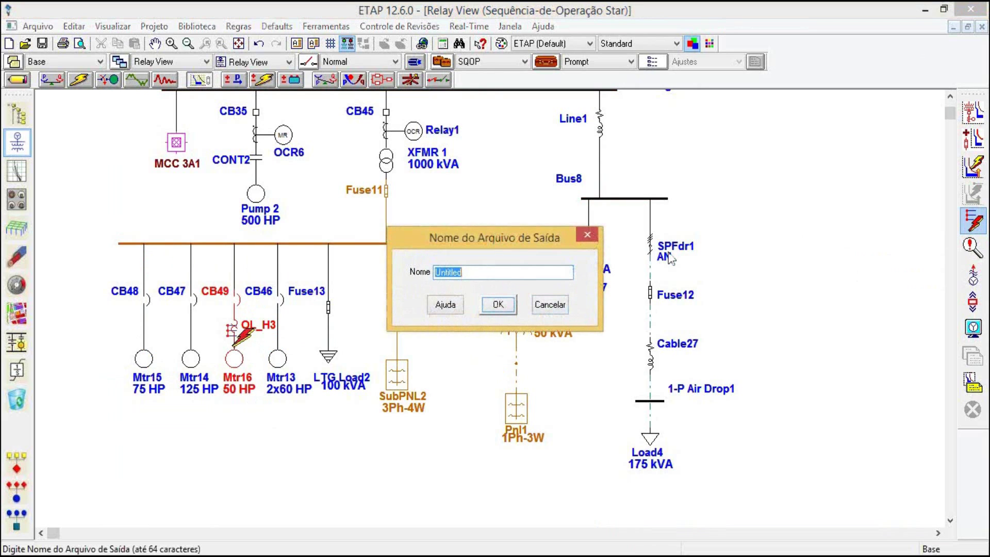
{"action": "type", "text": "SEL-M16"}
{"action": "left_click", "coordinate": [508, 307]}
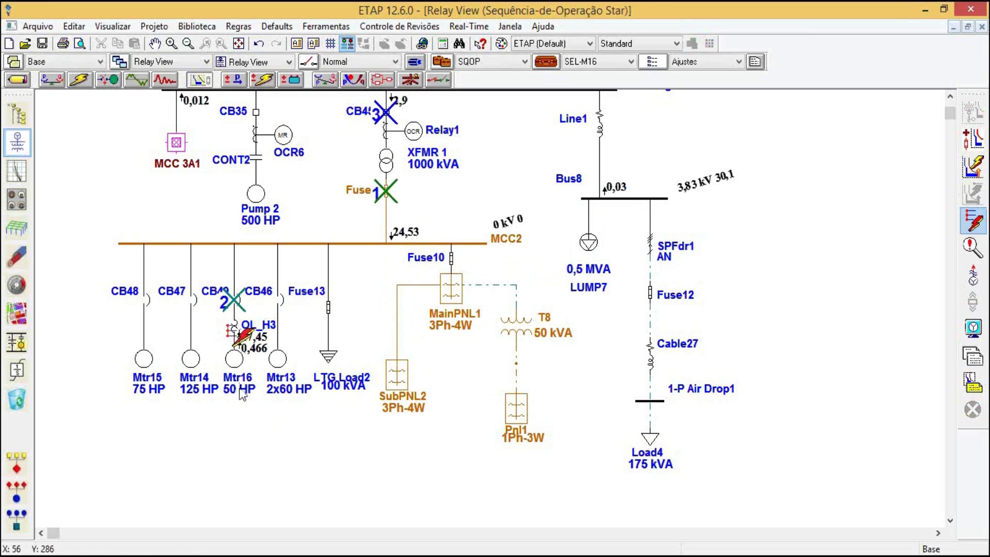
{"action": "left_click_drag", "start_coordinate": [487, 190], "coordinate": [484, 306]}
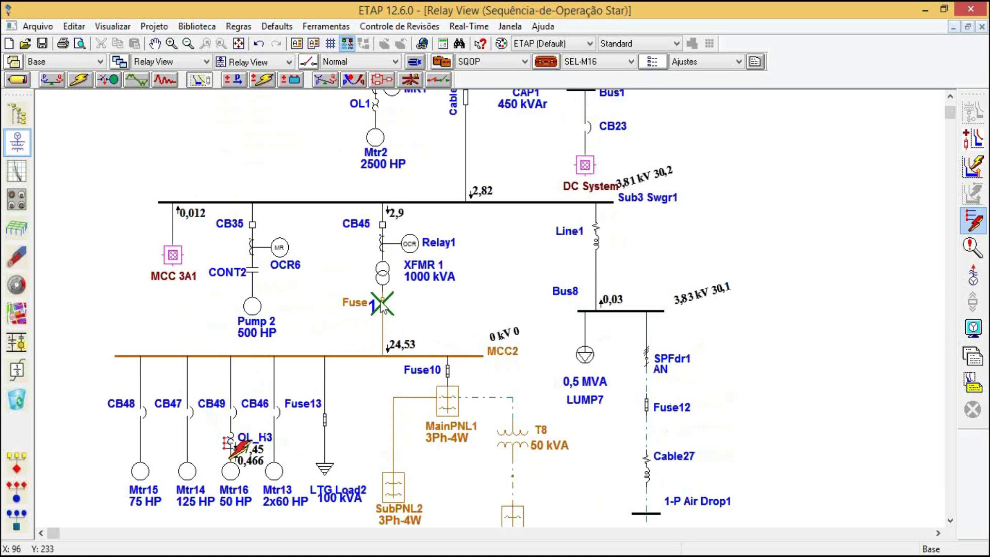
{"action": "mouse_move", "coordinate": [231, 410]}
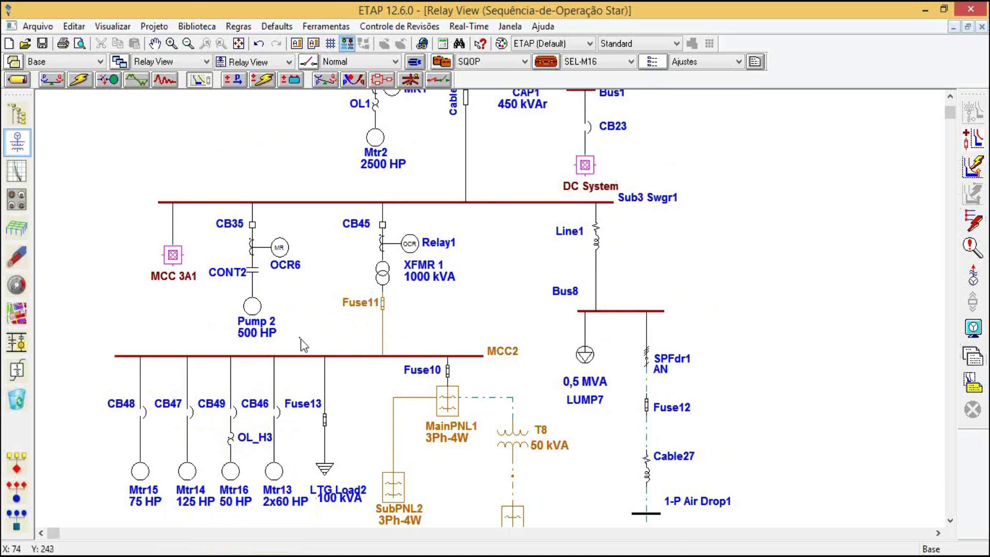
- Create a Star view of the CB35, OCR6, CONT2 and Pump 2 branch, with its one-line enlarged and placed beside the plot
{"action": "left_click_drag", "start_coordinate": [301, 339], "coordinate": [212, 217]}
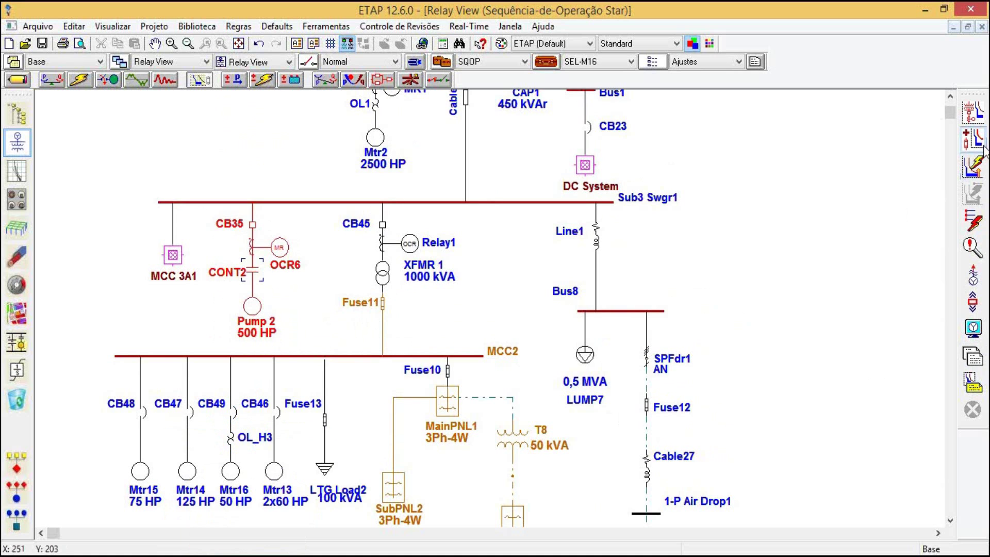
{"action": "left_click", "coordinate": [974, 112]}
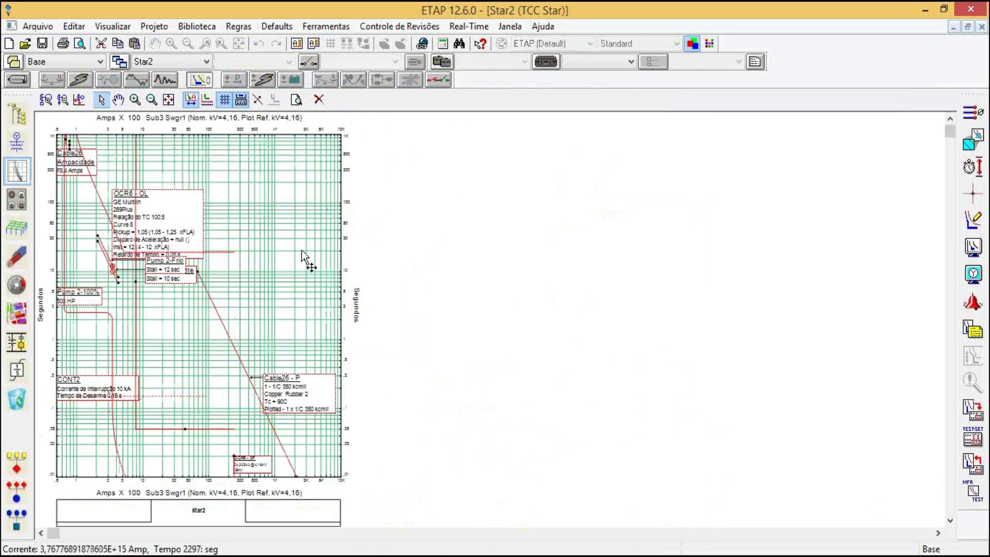
{"action": "left_click_drag", "start_coordinate": [304, 247], "coordinate": [432, 261]}
{"action": "left_click", "coordinate": [46, 100]}
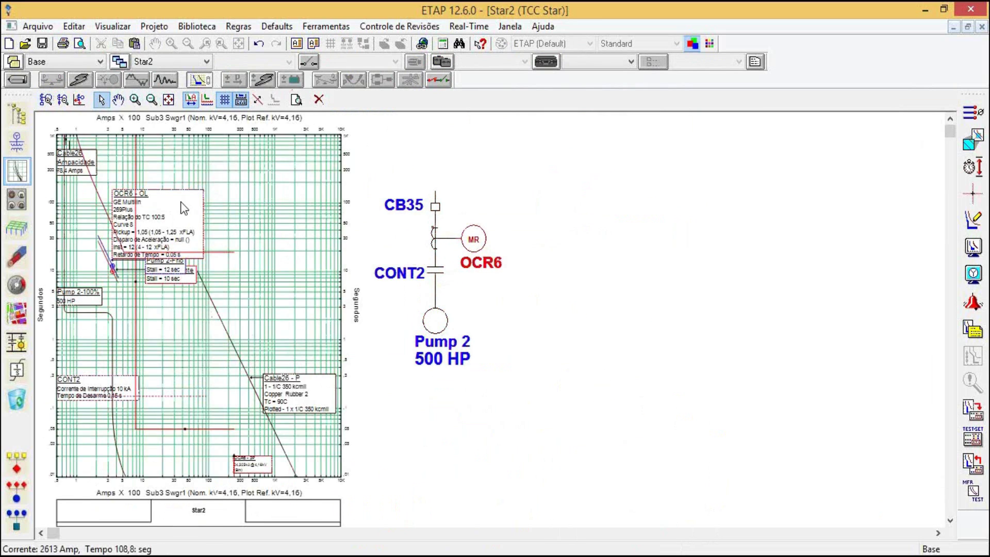
- Move the OCR6, Pump 2-100% and CONT2 labels into clear areas of the plot, away from the curves
{"action": "left_click_drag", "start_coordinate": [184, 208], "coordinate": [321, 182]}
{"action": "left_click", "coordinate": [98, 304]}
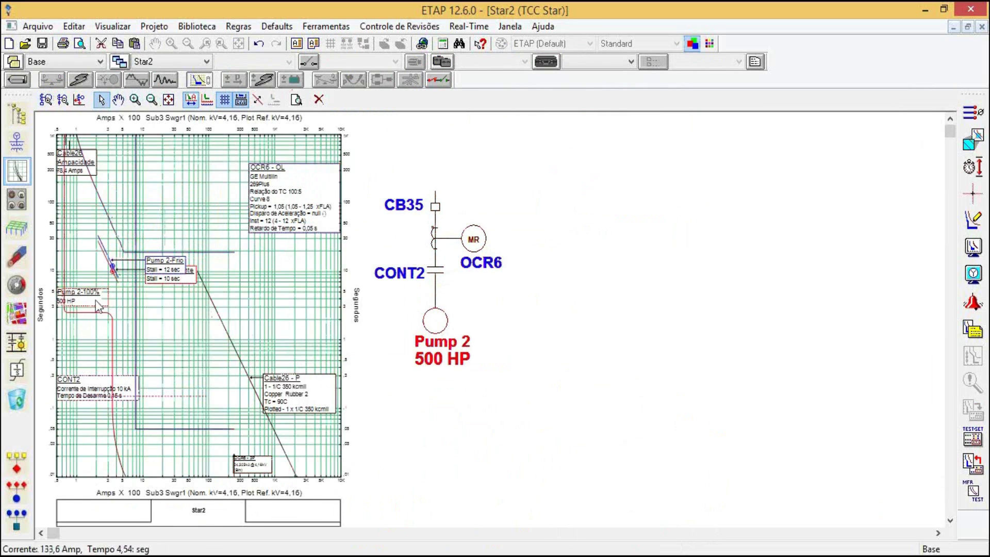
{"action": "left_click_drag", "start_coordinate": [98, 304], "coordinate": [198, 337]}
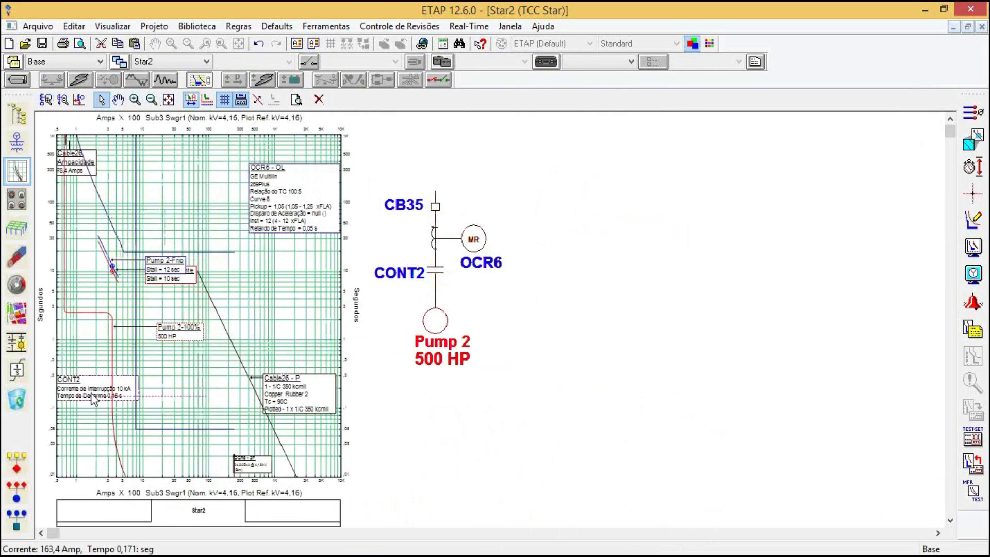
{"action": "left_click_drag", "start_coordinate": [92, 394], "coordinate": [182, 370]}
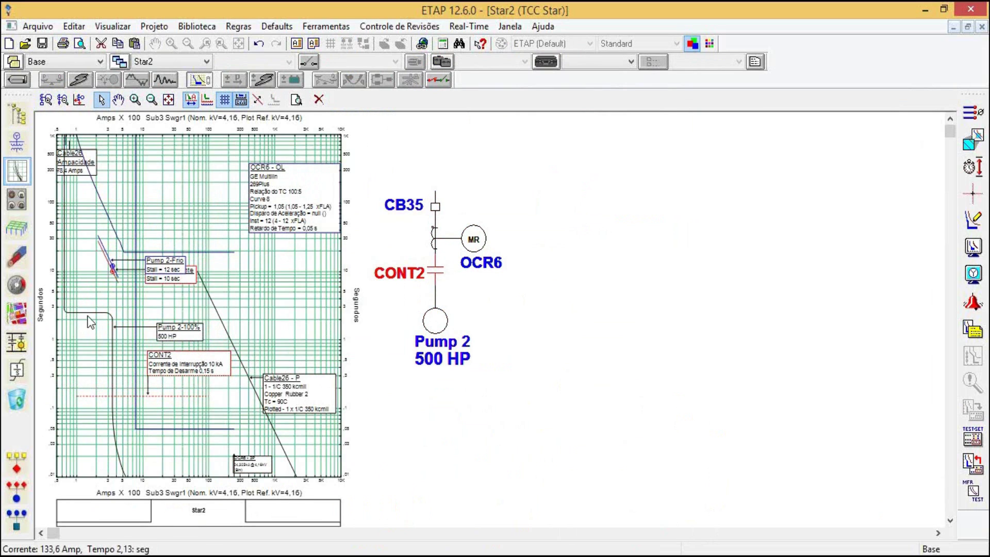
- Set the thermal pickup of motor relay OCR6 to 1.15 times FLA
{"action": "left_click", "coordinate": [112, 223]}
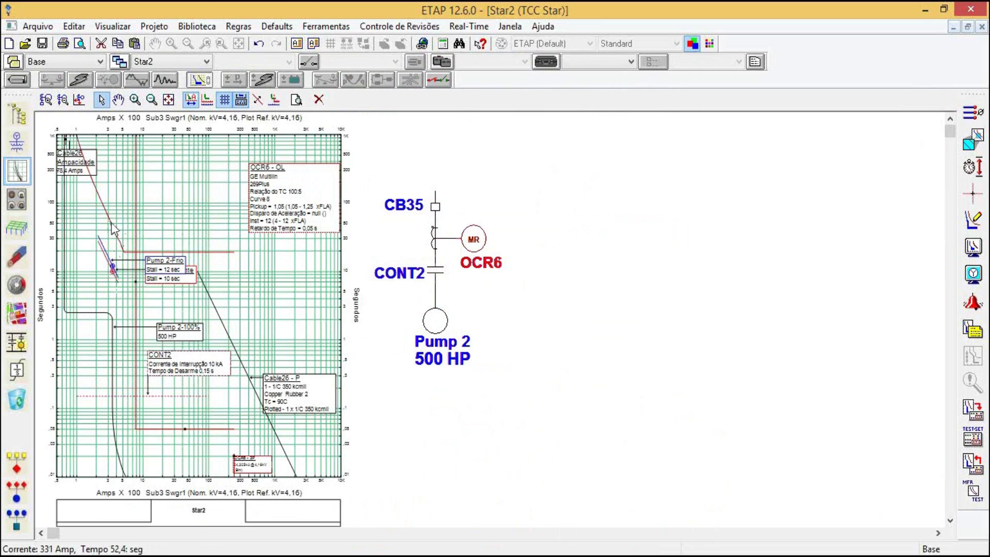
{"action": "right_click", "coordinate": [285, 204]}
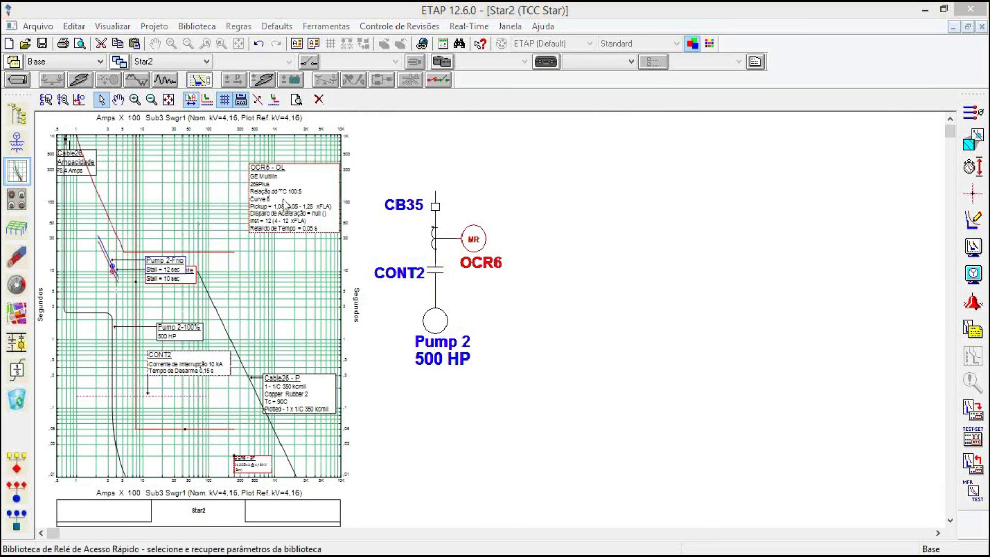
{"action": "left_click", "coordinate": [489, 378]}
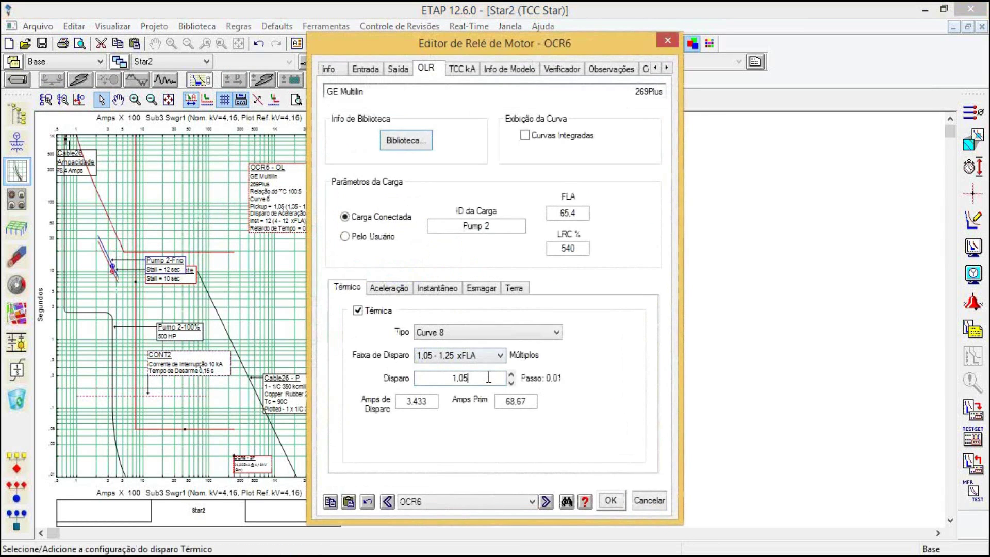
{"action": "key", "text": "BackSpace"}
{"action": "key", "text": "BackSpace"}
{"action": "type", "text": "1"}
{"action": "left_click", "coordinate": [610, 502]}
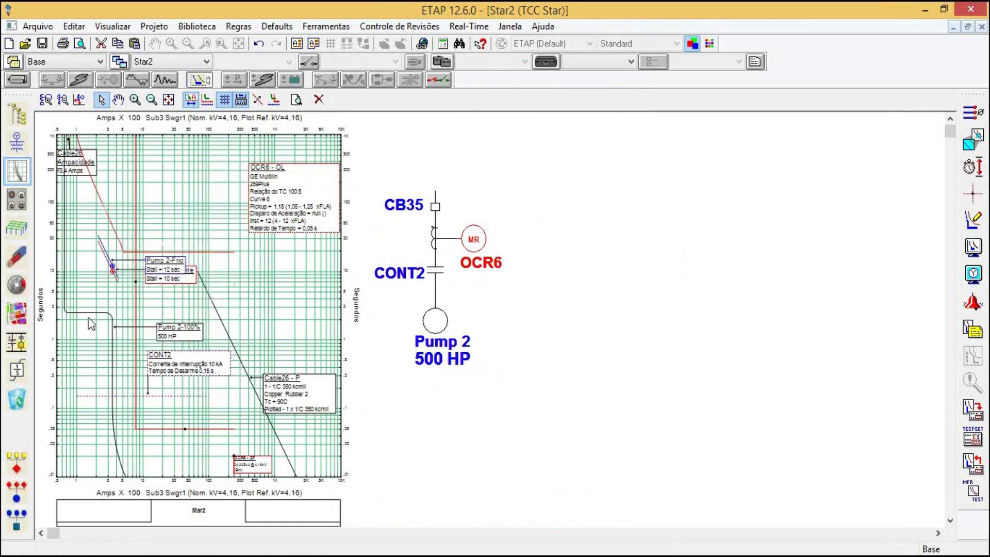
- Change OCR6's thermal curve type to Curve 2, with its editor moved clear of the plot
{"action": "mouse_move", "coordinate": [114, 278]}
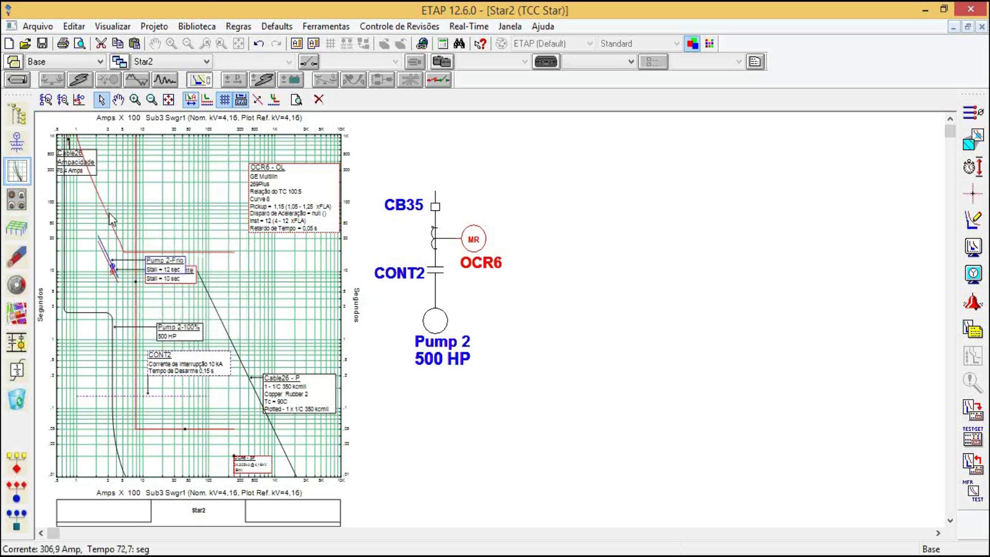
{"action": "mouse_move", "coordinate": [112, 219]}
{"action": "double_click", "coordinate": [141, 249]}
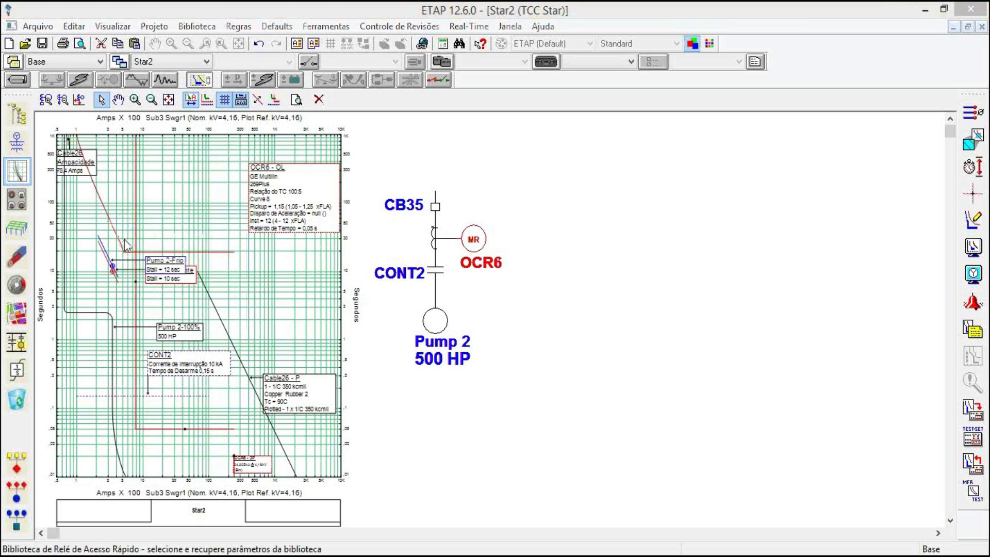
{"action": "left_click_drag", "start_coordinate": [425, 41], "coordinate": [564, 57]}
{"action": "left_click", "coordinate": [627, 344]}
{"action": "left_click", "coordinate": [620, 369]}
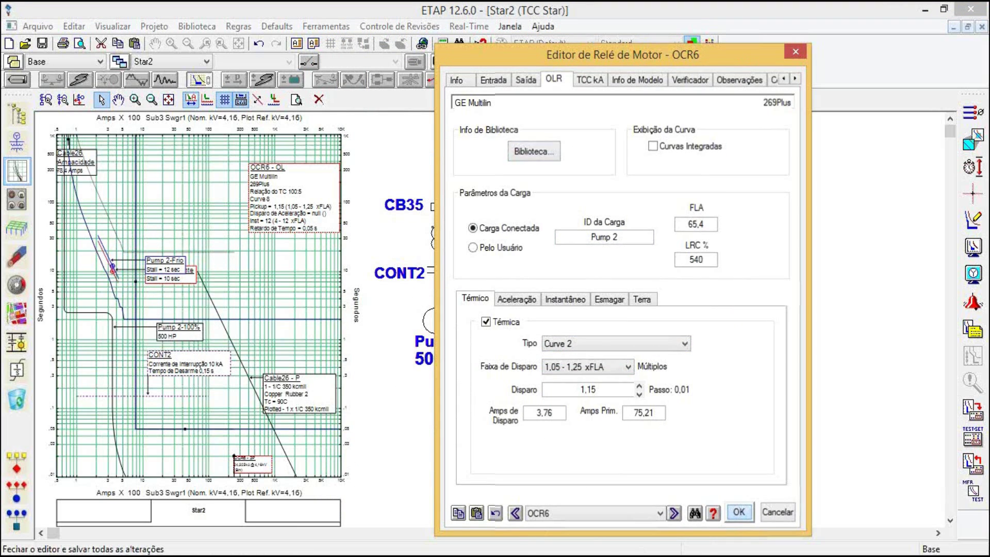
{"action": "left_click", "coordinate": [738, 512]}
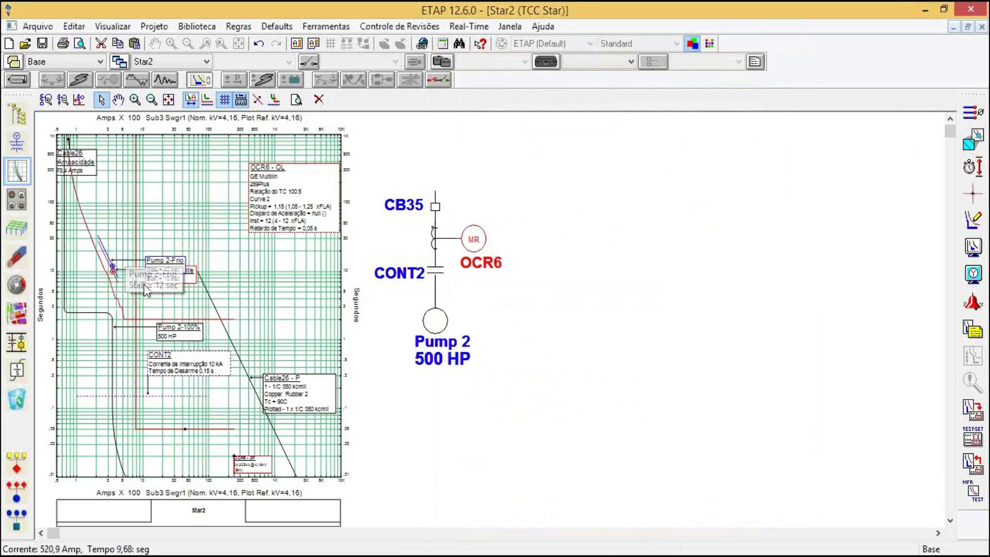
- Lower OCR6's instantaneous setting to 8 on the plot and trim its curves at their intersection
{"action": "left_click_drag", "start_coordinate": [134, 284], "coordinate": [123, 284]}
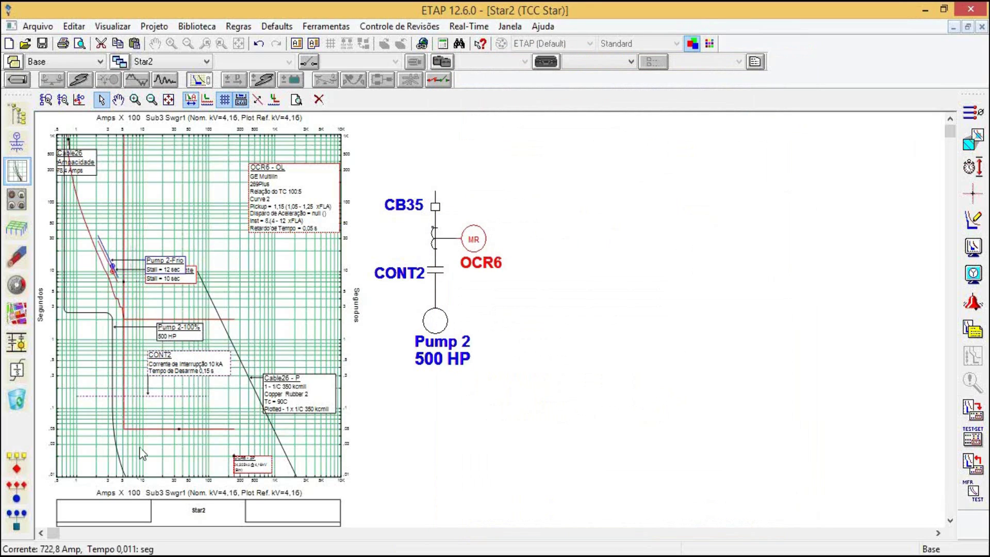
{"action": "left_click", "coordinate": [137, 335]}
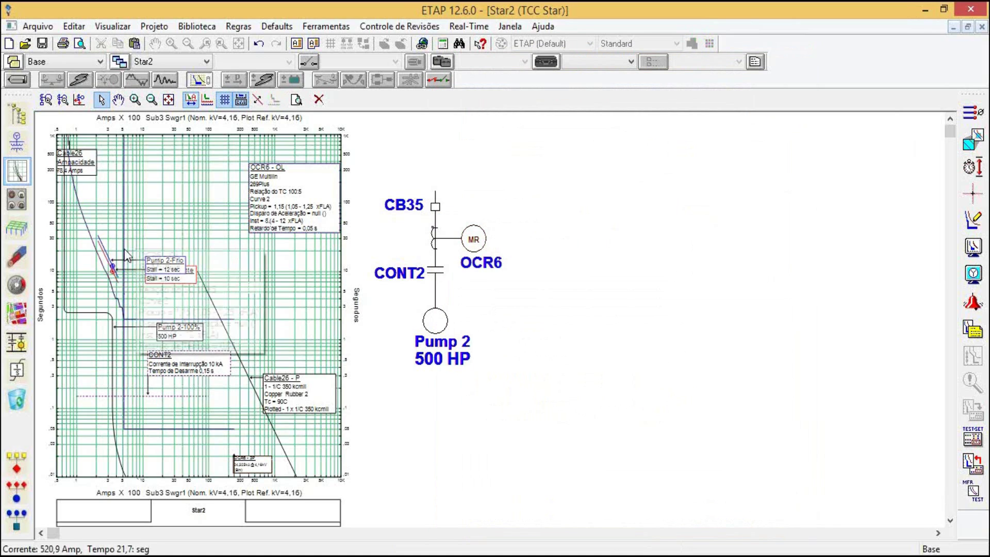
{"action": "left_click", "coordinate": [122, 339]}
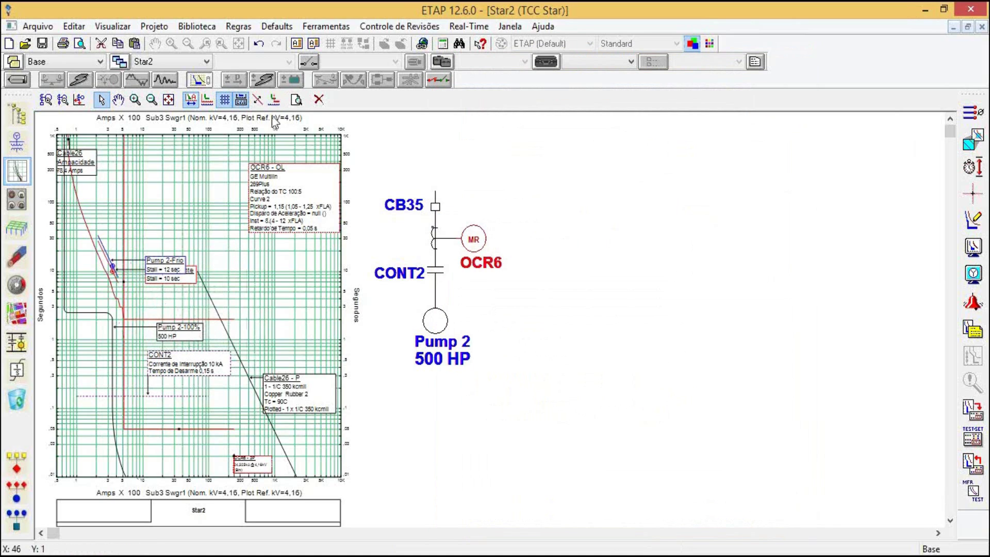
{"action": "left_click", "coordinate": [274, 99]}
{"action": "left_click", "coordinate": [215, 211]}
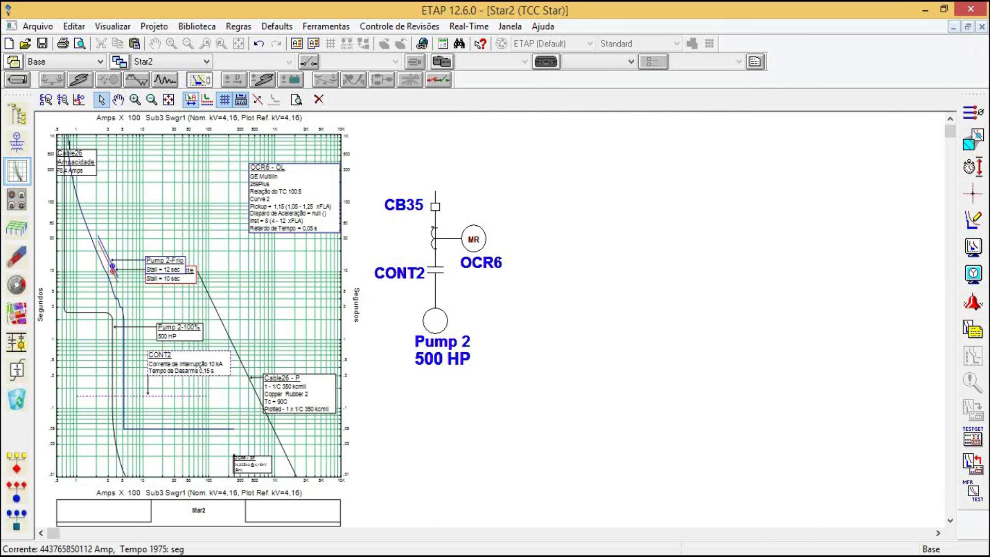
- Return to the Relay View one-line and insert a fault between CONT2 and Pump 2
{"action": "left_click", "coordinate": [983, 29]}
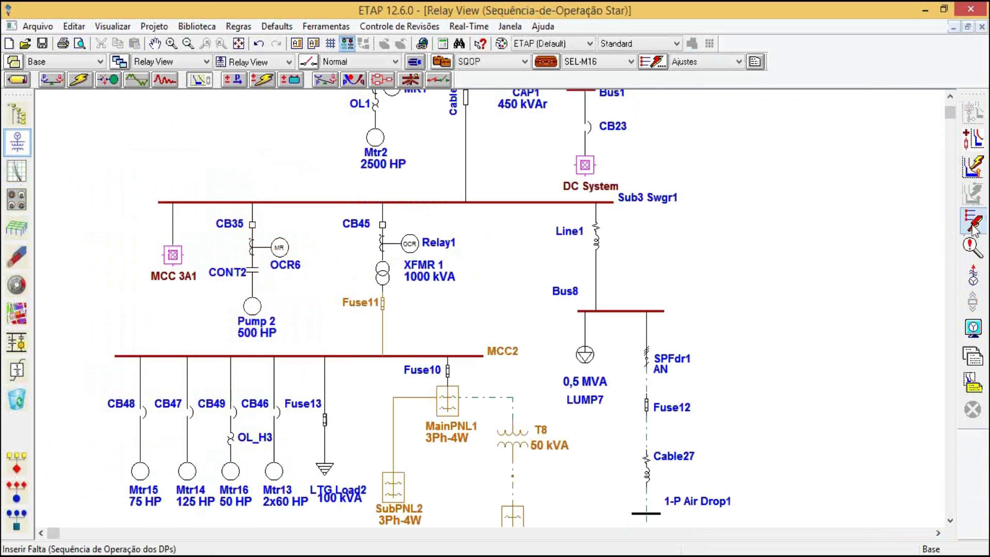
{"action": "left_click", "coordinate": [975, 227]}
{"action": "left_click", "coordinate": [257, 282]}
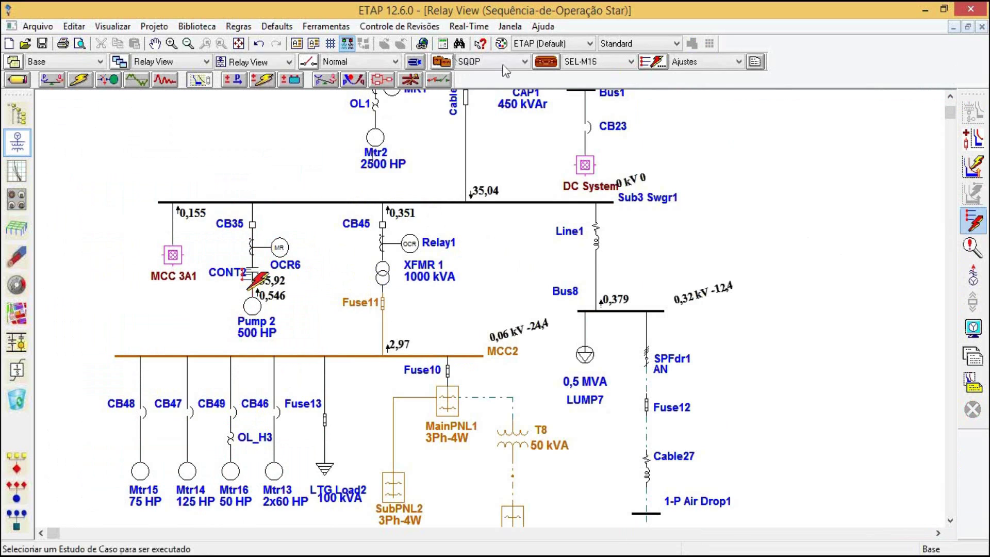
- Set the SQOP study case's sequence-of-operation fault value to symmetrical rms
{"action": "left_click", "coordinate": [442, 61]}
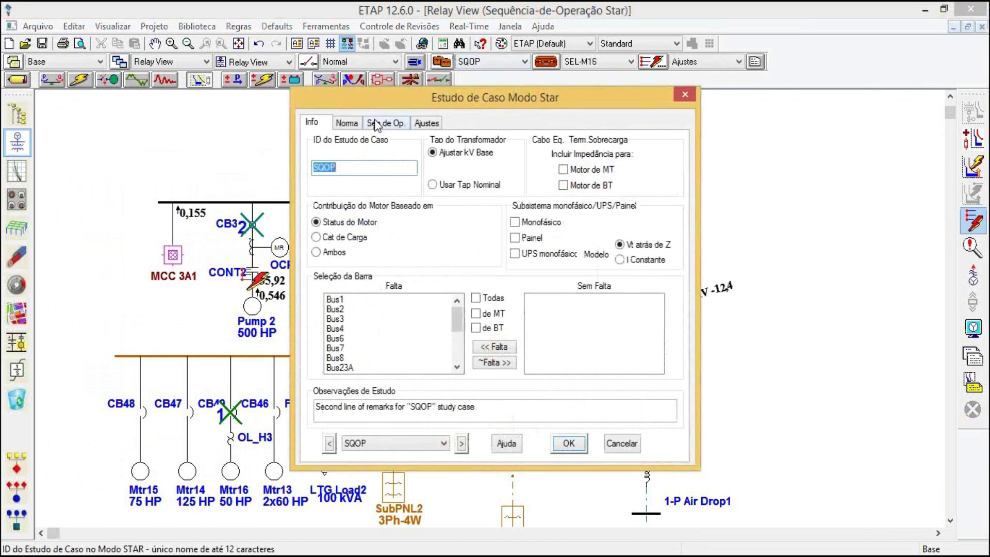
{"action": "left_click", "coordinate": [376, 124]}
{"action": "left_click", "coordinate": [353, 185]}
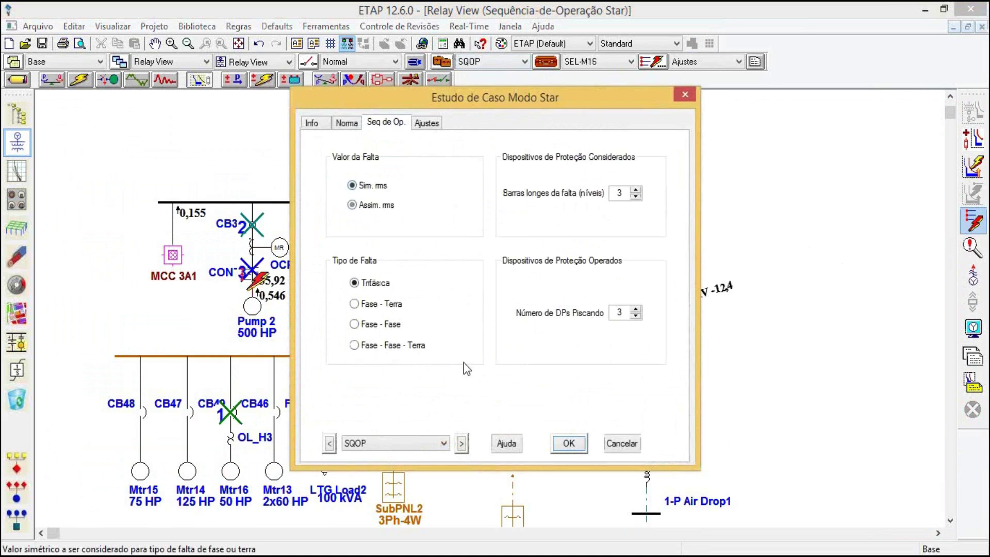
{"action": "left_click", "coordinate": [568, 443]}
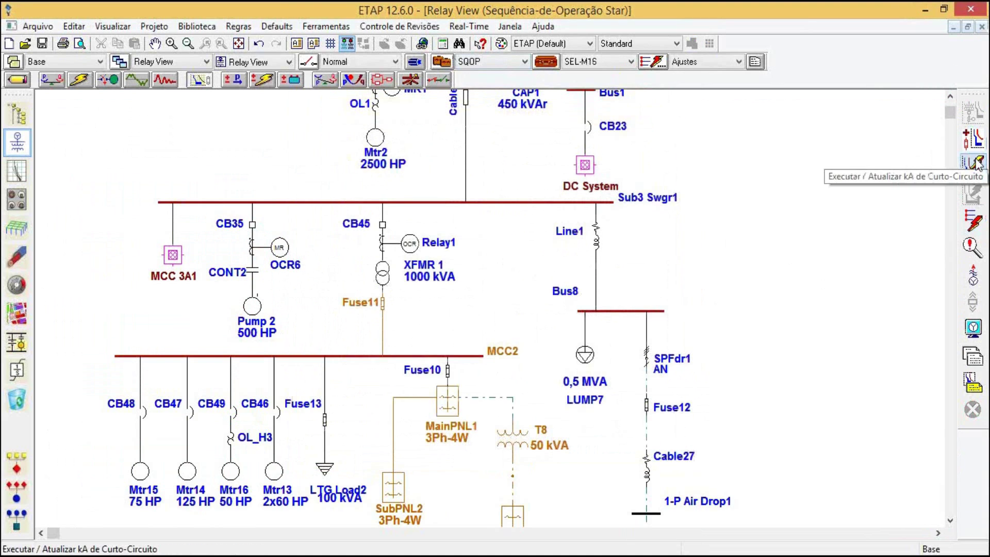
- Reinsert the fault between CONT2 and Pump 2 and examine the operating sequence up to the Sub 3 level
{"action": "left_click", "coordinate": [973, 221]}
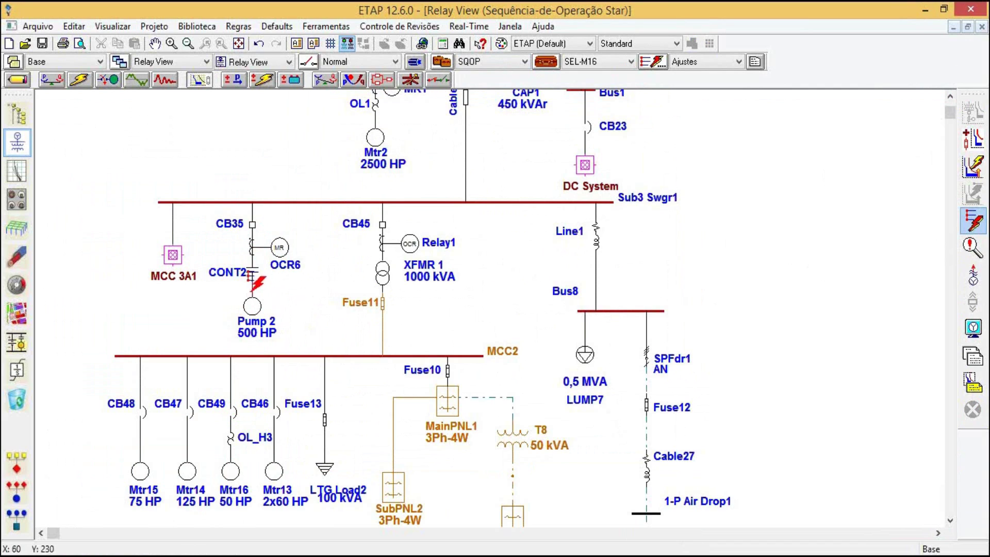
{"action": "left_click", "coordinate": [252, 283]}
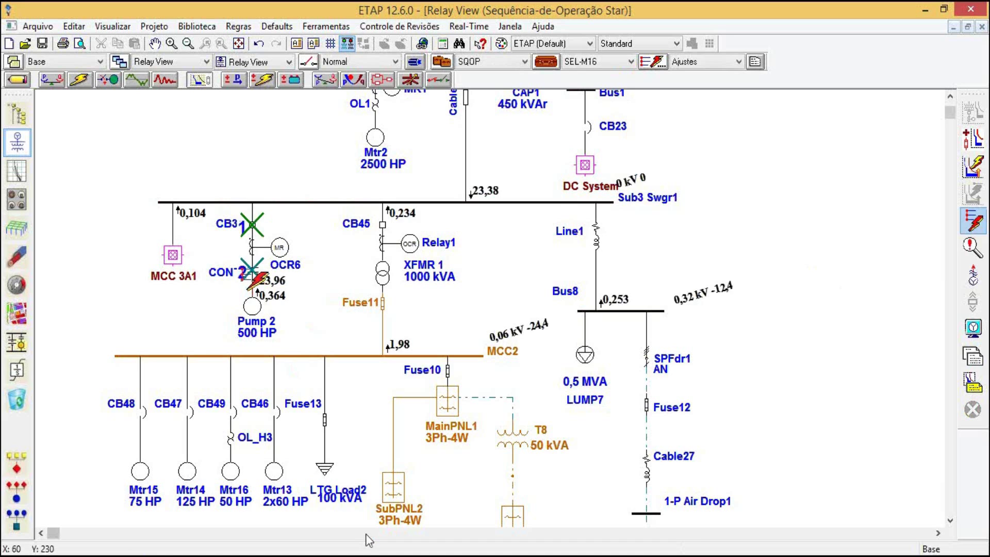
{"action": "scroll", "coordinate": [367, 536], "scroll_direction": "up", "scroll_amount": 5}
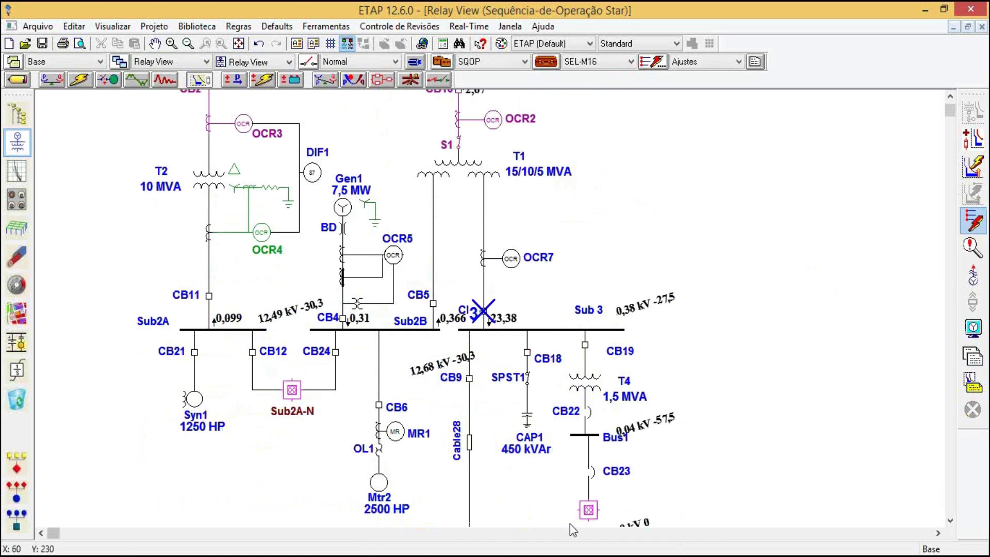
{"action": "scroll", "coordinate": [682, 423], "scroll_direction": "down", "scroll_amount": 2}
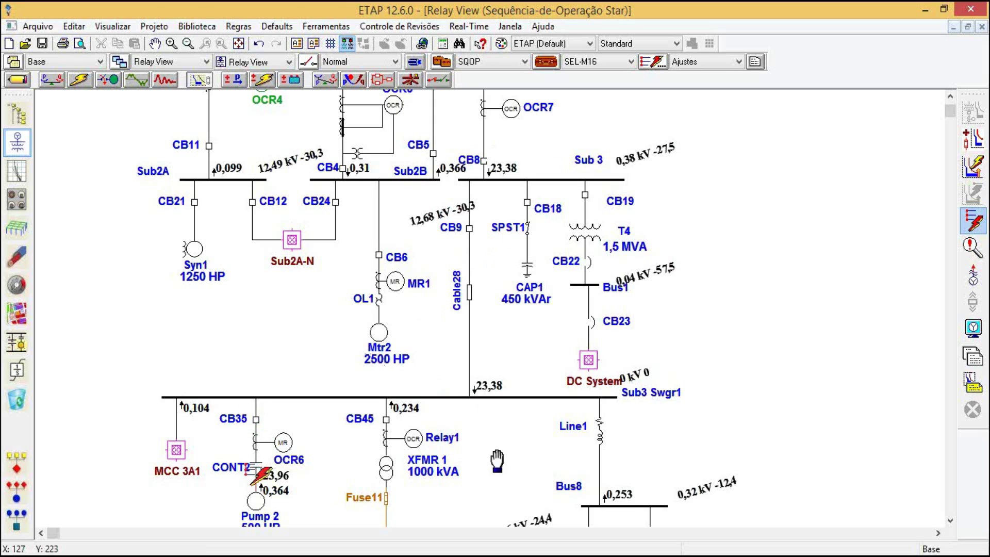
- Insert a fault between OL_H3 and Mtr16, examine the protection operating sequence, and clear the fault display
{"action": "scroll", "coordinate": [497, 458], "scroll_direction": "down", "scroll_amount": 1}
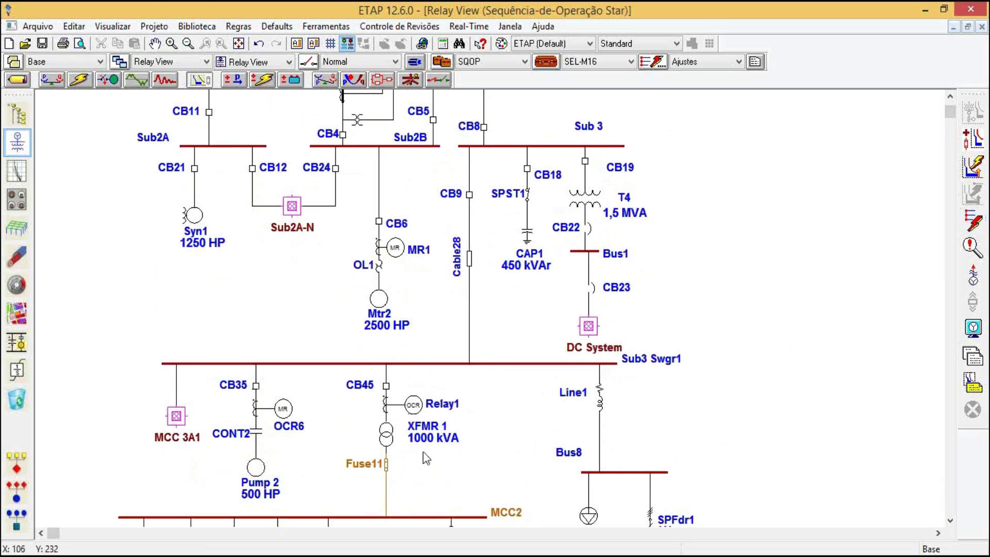
{"action": "scroll", "coordinate": [490, 413], "scroll_direction": "down", "scroll_amount": 5}
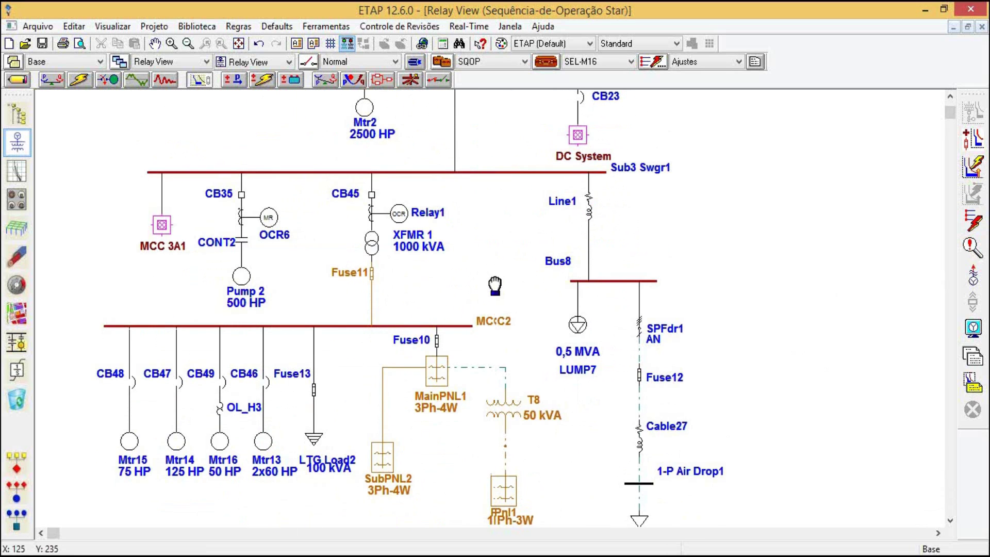
{"action": "left_click", "coordinate": [974, 222]}
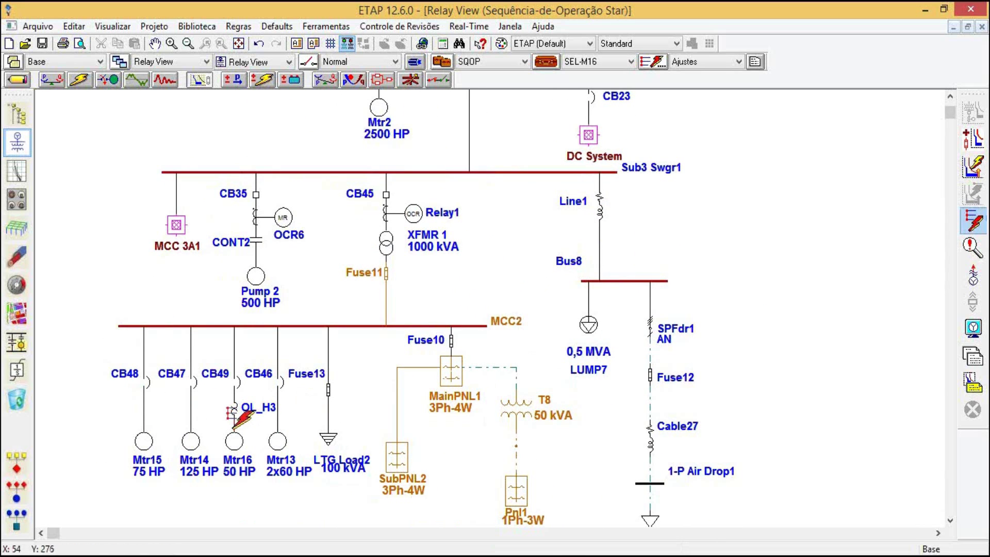
{"action": "left_click", "coordinate": [235, 415]}
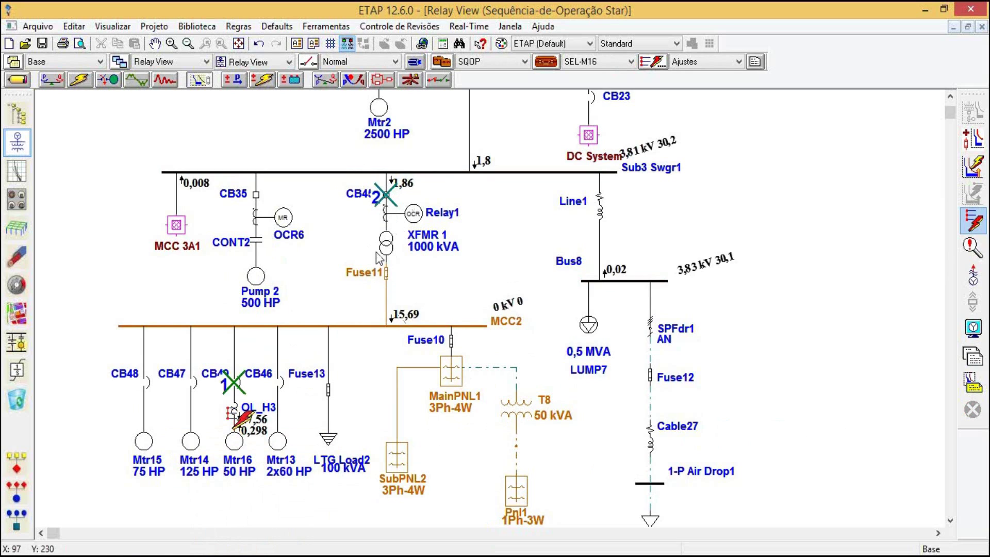
{"action": "left_click", "coordinate": [345, 301]}
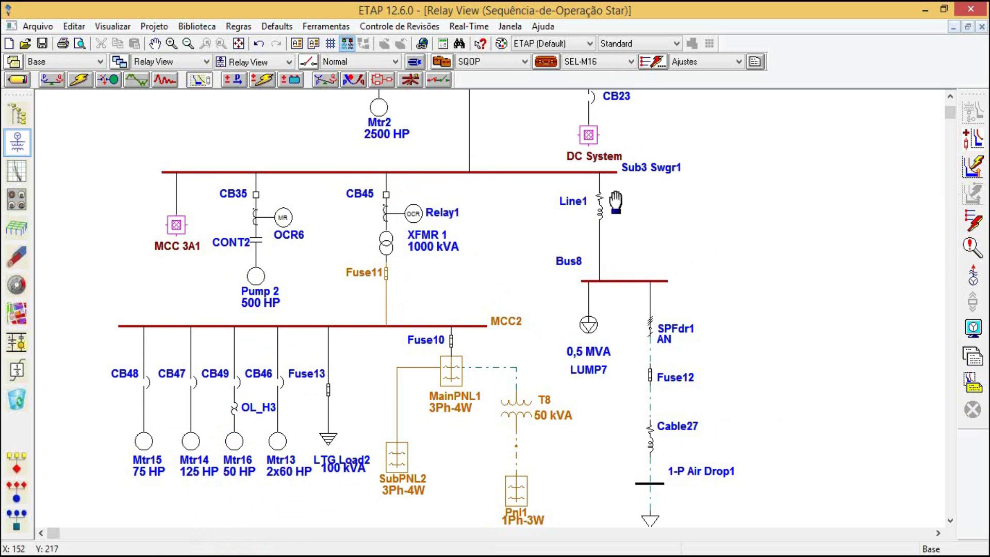
- Review the fault value, fault type and protective device level options in the SQOP study case's sequence-of-operation settings
{"action": "left_click_drag", "start_coordinate": [616, 209], "coordinate": [602, 322]}
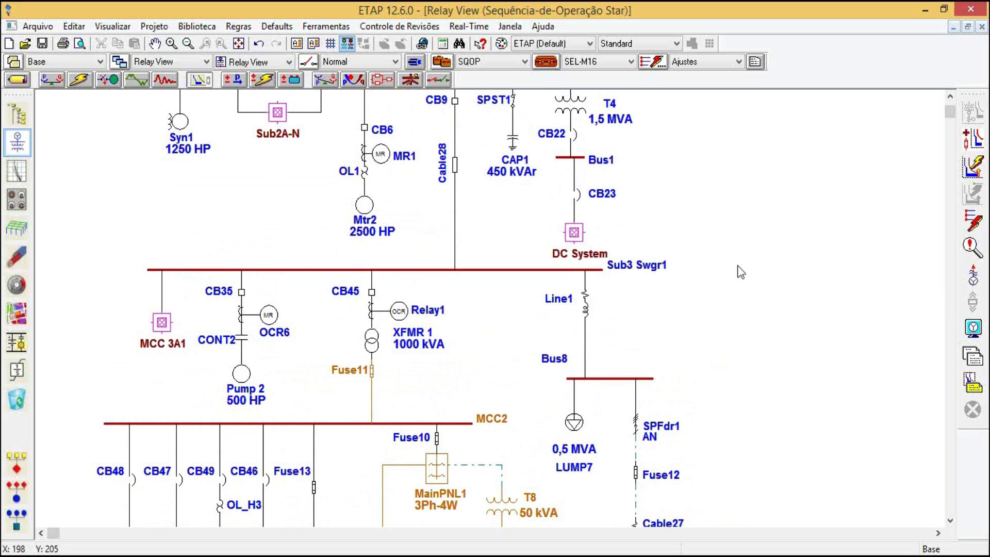
{"action": "left_click", "coordinate": [547, 65]}
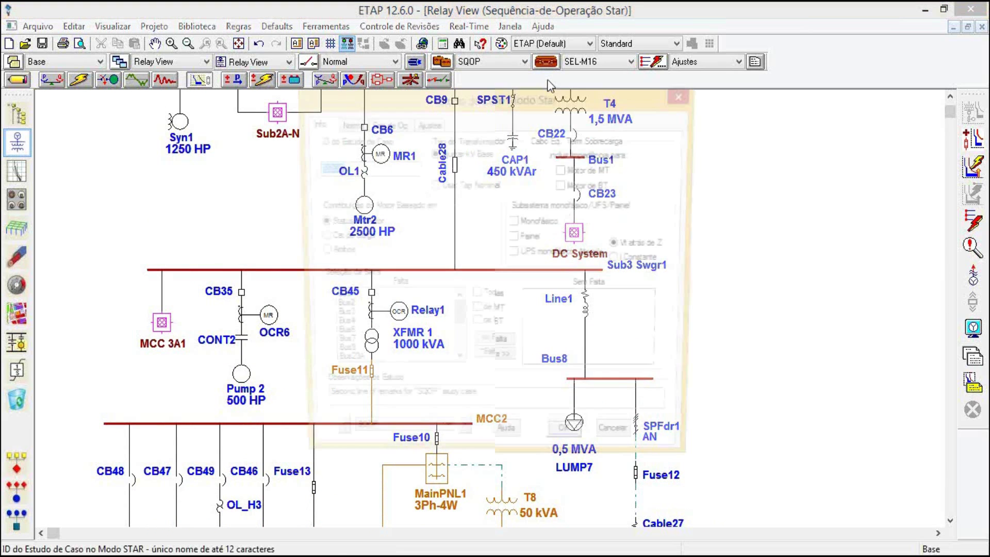
{"action": "left_click", "coordinate": [390, 125]}
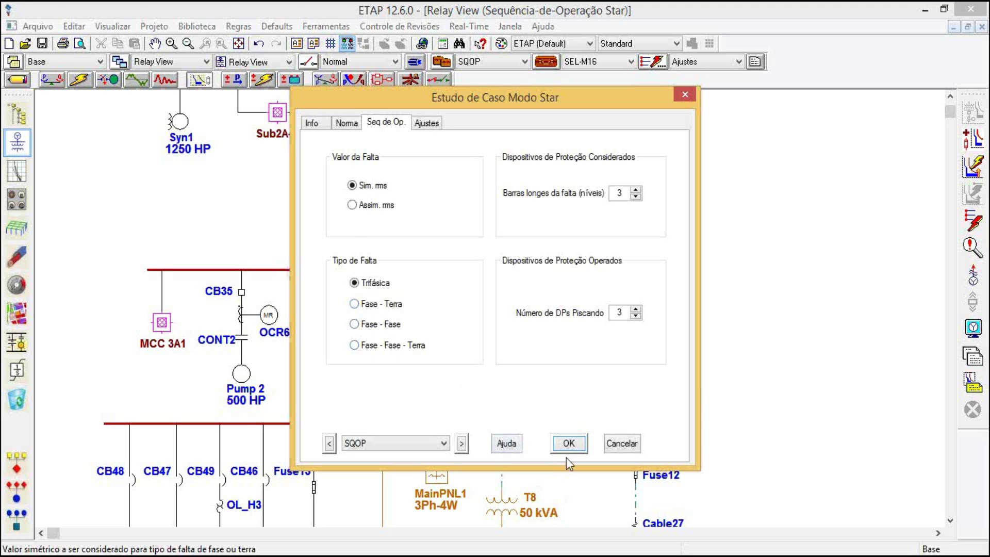
{"action": "left_click", "coordinate": [569, 445]}
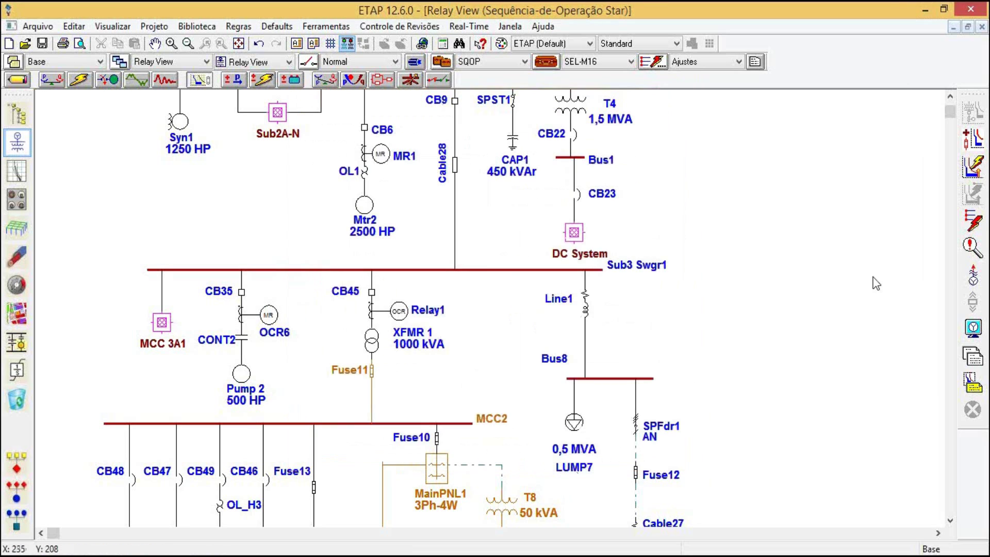
- Simulate a fault between CONT2 and Pump 2 to show the operating sequence on the one-line
{"action": "left_click", "coordinate": [975, 222]}
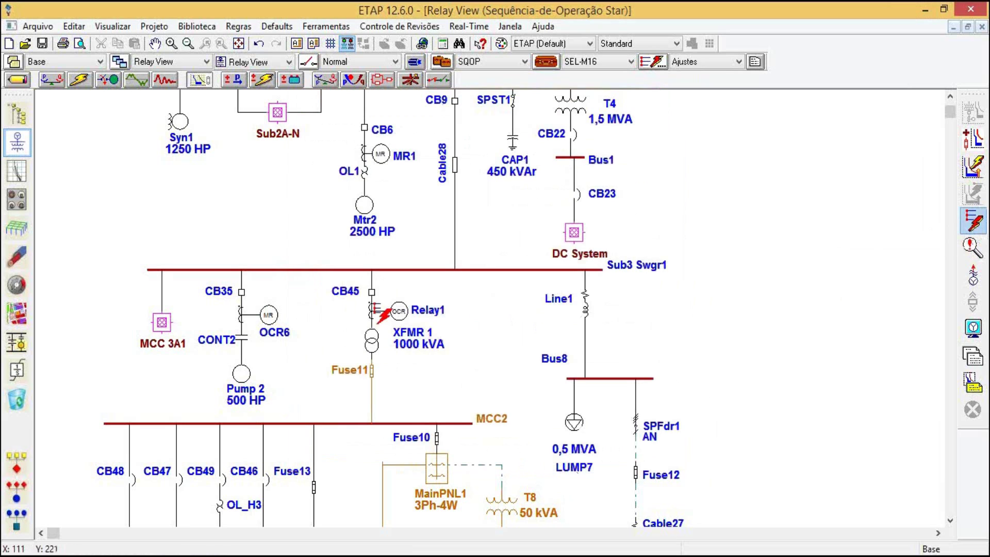
{"action": "left_click", "coordinate": [238, 342]}
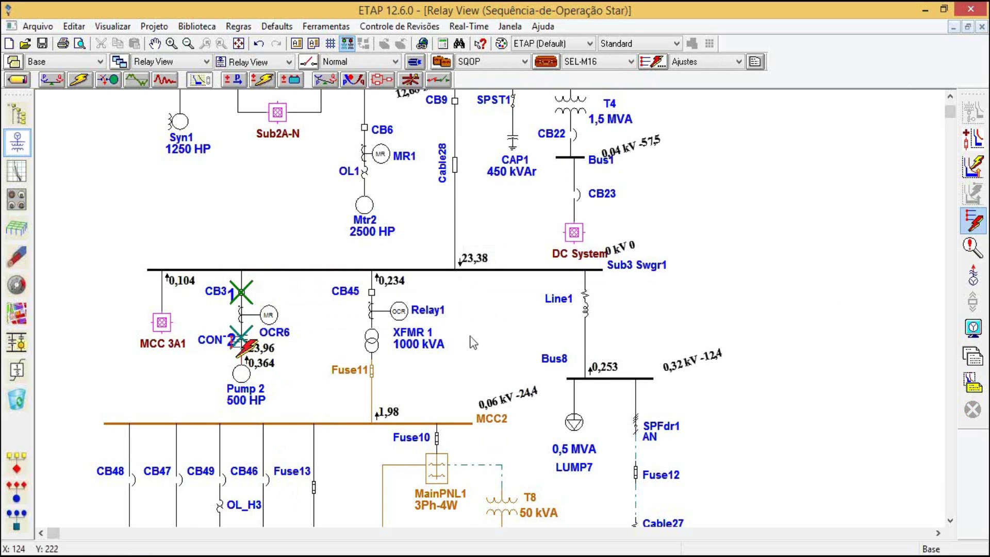
- Open the sequence-of-operation event report for the Pump 2 fault and trace the OCR6, CB35, CONT2 and OCR7 events on the one-line
{"action": "scroll", "coordinate": [472, 335], "scroll_direction": "up", "scroll_amount": 5}
{"action": "scroll", "coordinate": [583, 453], "scroll_direction": "down", "scroll_amount": 3}
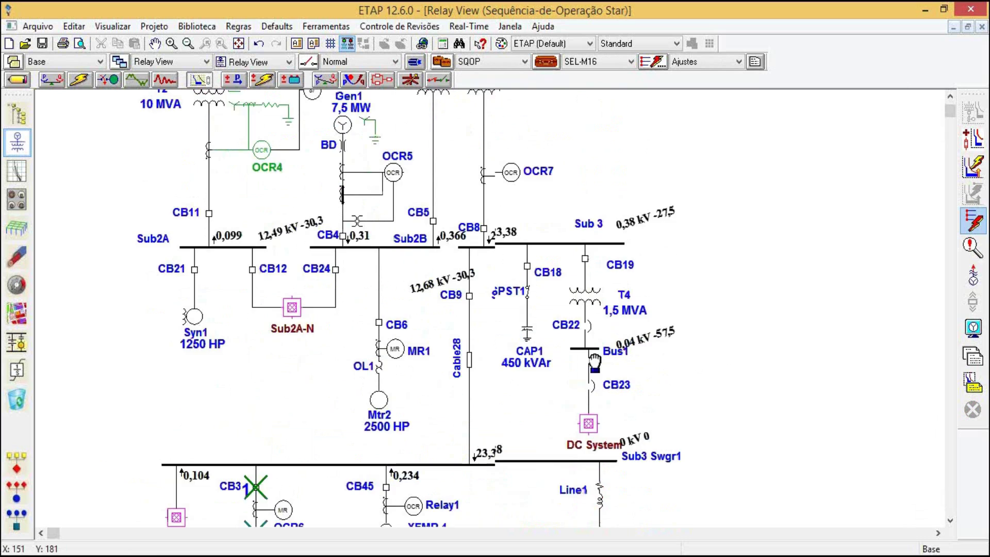
{"action": "left_click", "coordinate": [973, 247]}
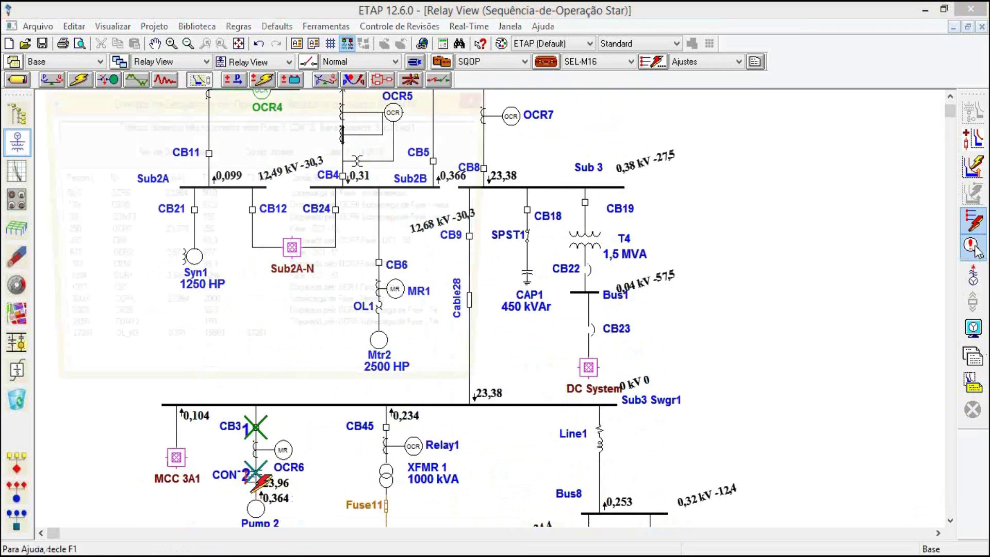
{"action": "left_click_drag", "start_coordinate": [358, 97], "coordinate": [679, 92]}
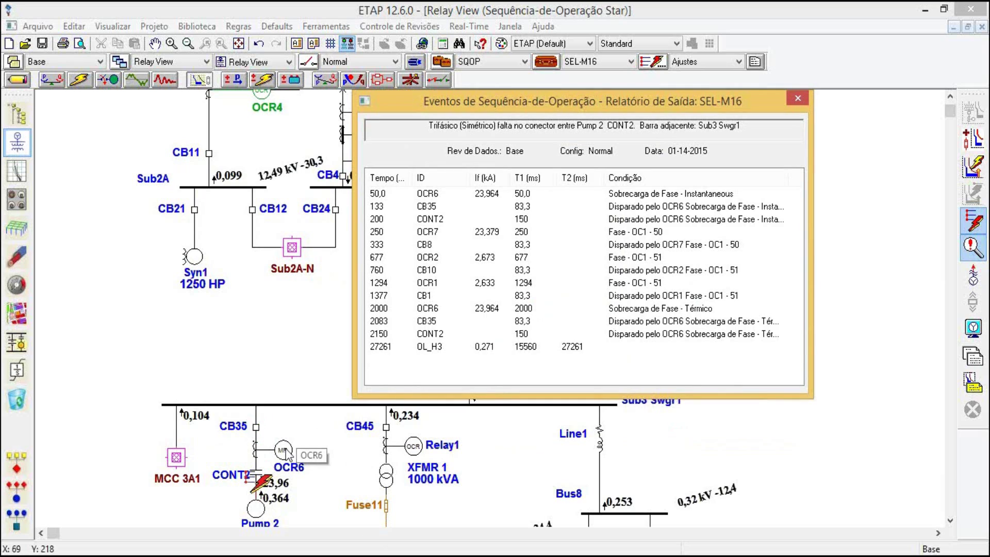
{"action": "left_click", "coordinate": [529, 194]}
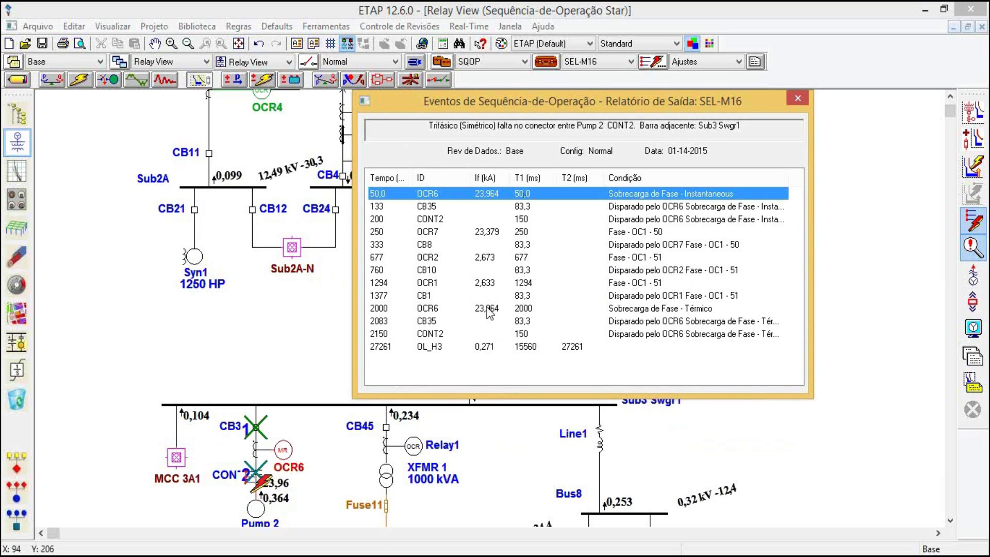
{"action": "left_click", "coordinate": [432, 207]}
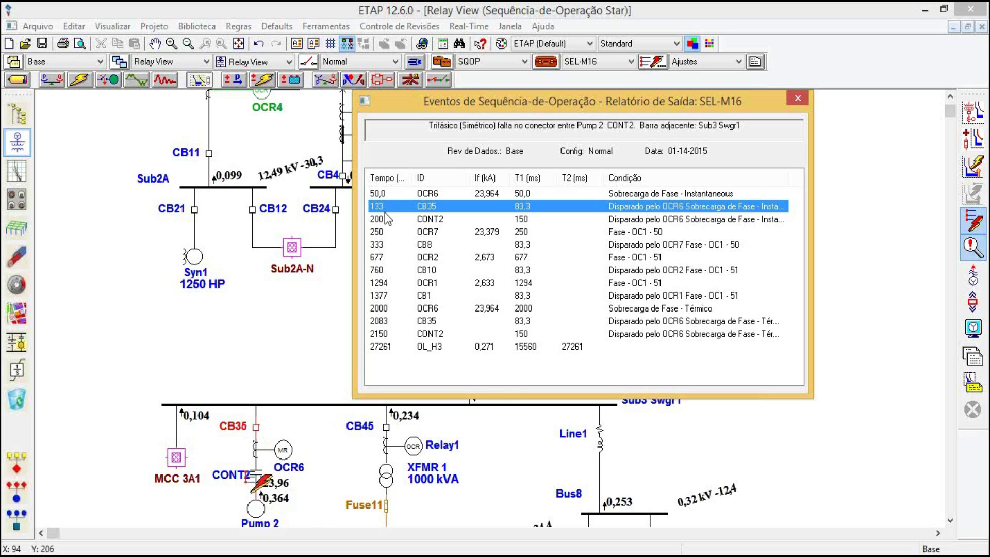
{"action": "left_click", "coordinate": [450, 221]}
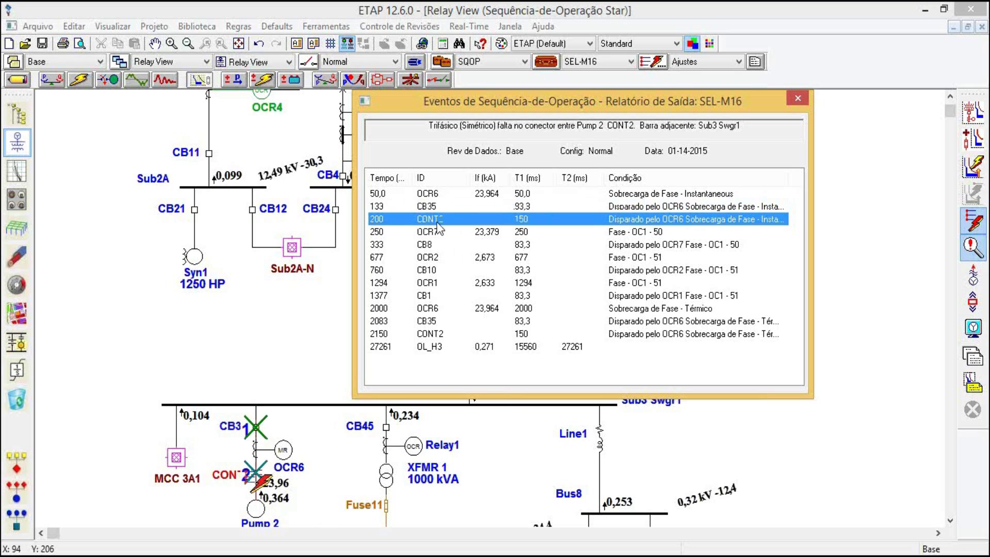
{"action": "left_click", "coordinate": [440, 235]}
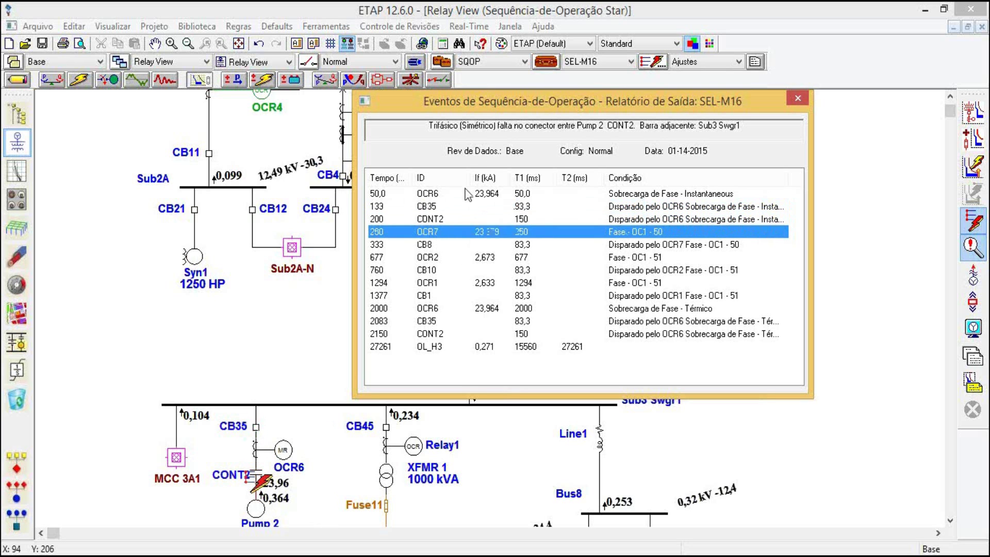
- Open the OCR7 relay editor from its 250 ms event, inspect the current transformer input data, and close the editor
{"action": "left_click_drag", "start_coordinate": [491, 98], "coordinate": [639, 74]}
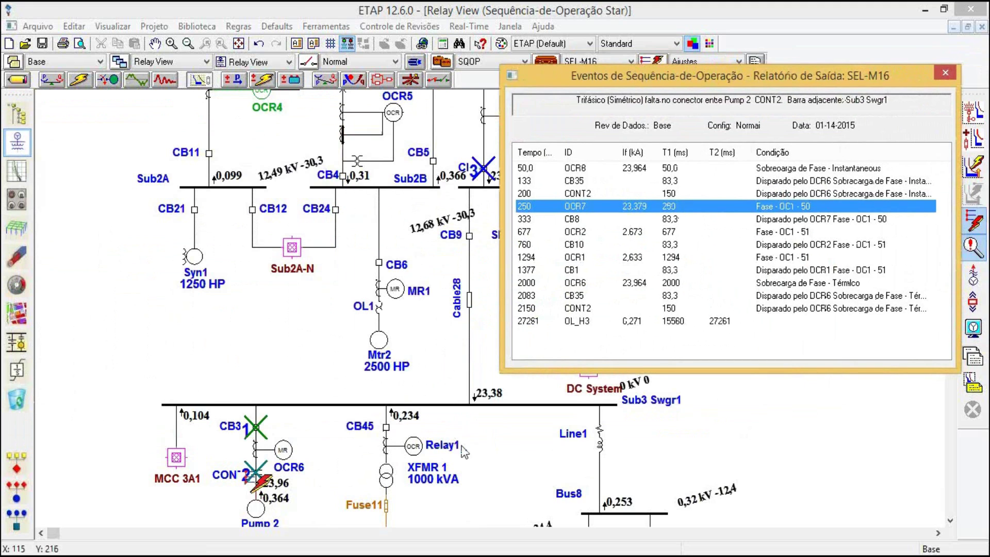
{"action": "left_click", "coordinate": [573, 206]}
{"action": "double_click", "coordinate": [571, 206]}
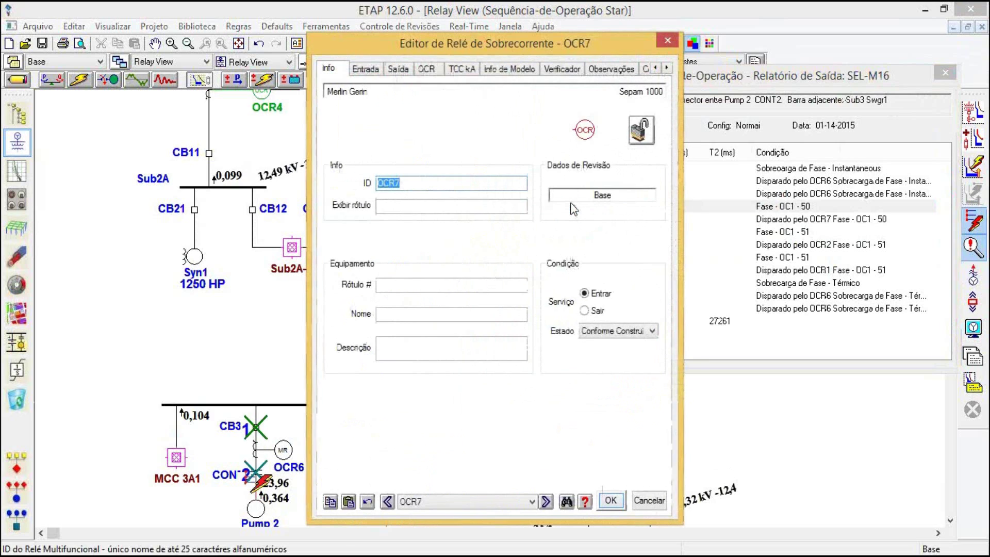
{"action": "left_click", "coordinate": [369, 71]}
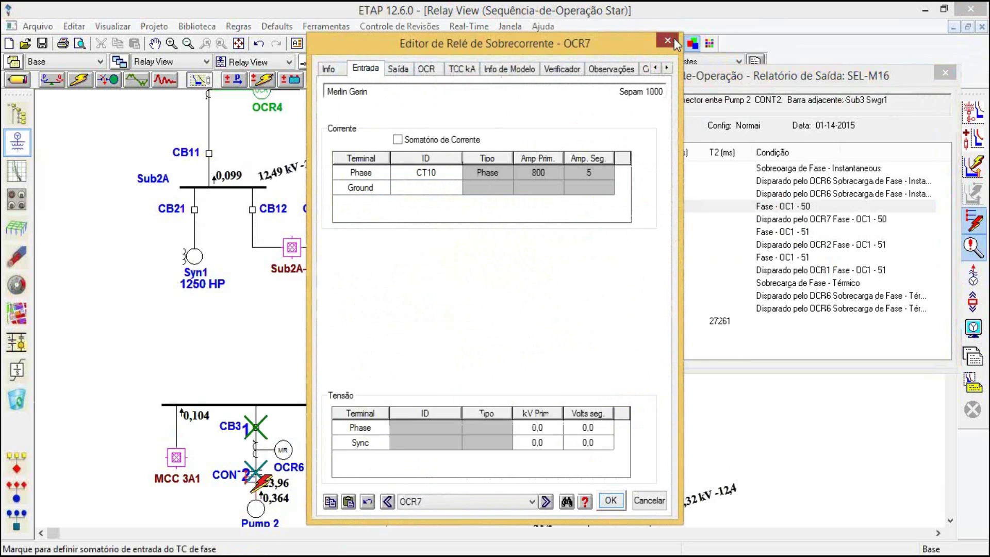
{"action": "left_click", "coordinate": [667, 41]}
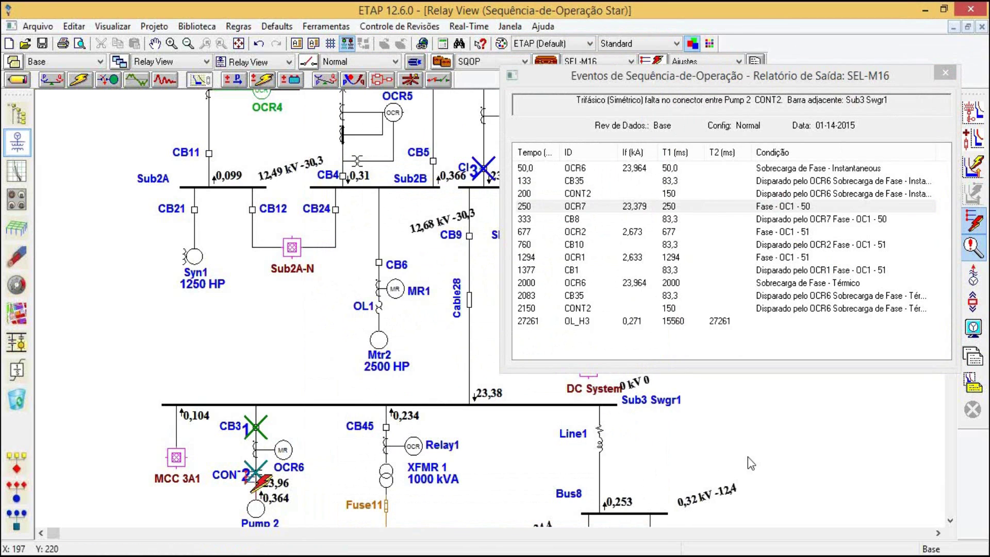
- Locate the CB8 and CB35 trip events on the one-line, then close the event report
{"action": "left_click", "coordinate": [676, 217]}
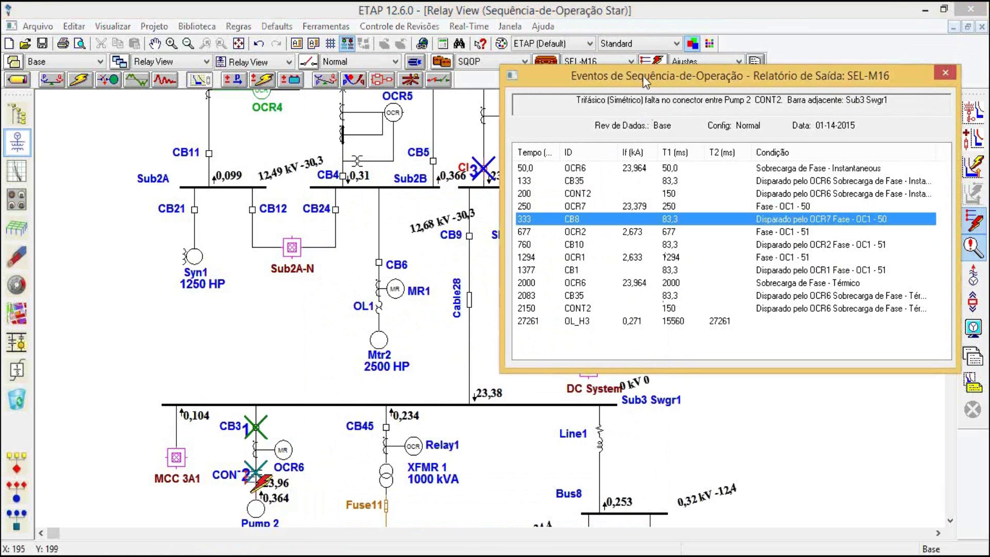
{"action": "left_click_drag", "start_coordinate": [634, 75], "coordinate": [419, 263]}
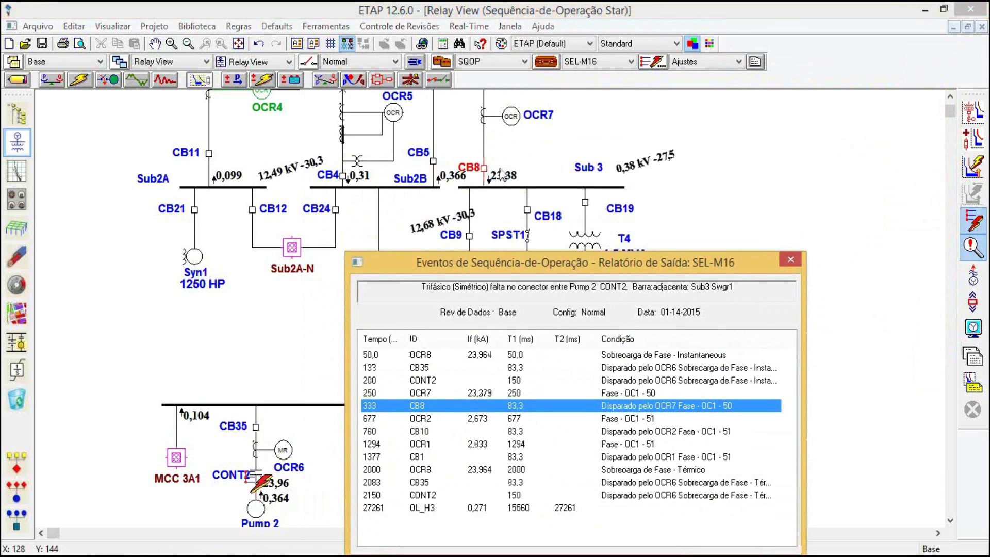
{"action": "mouse_move", "coordinate": [496, 170]}
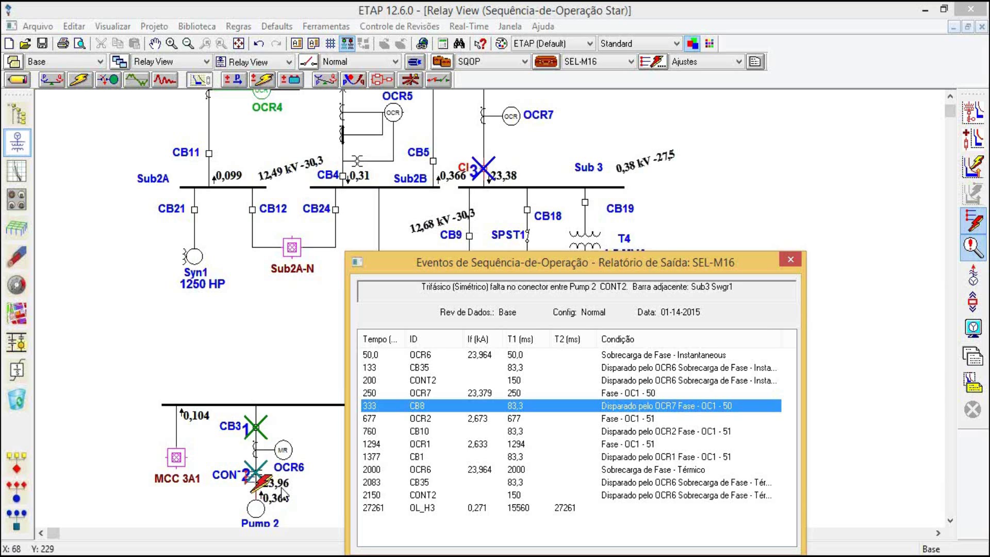
{"action": "left_click", "coordinate": [520, 367]}
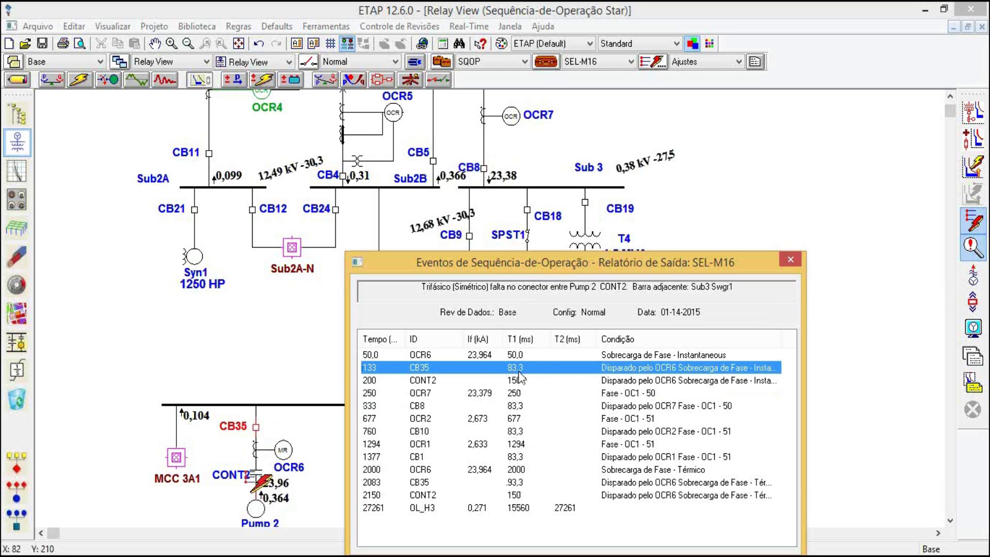
{"action": "left_click", "coordinate": [793, 259]}
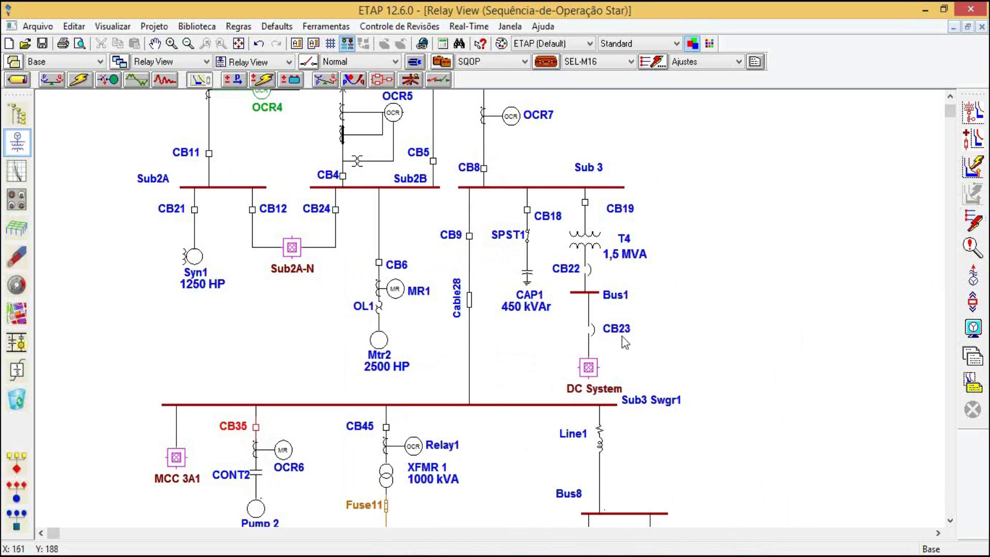
- Insert a fault at the Sub 3 bus to simulate its protection operating sequence
{"action": "left_click_drag", "start_coordinate": [753, 395], "coordinate": [764, 315]}
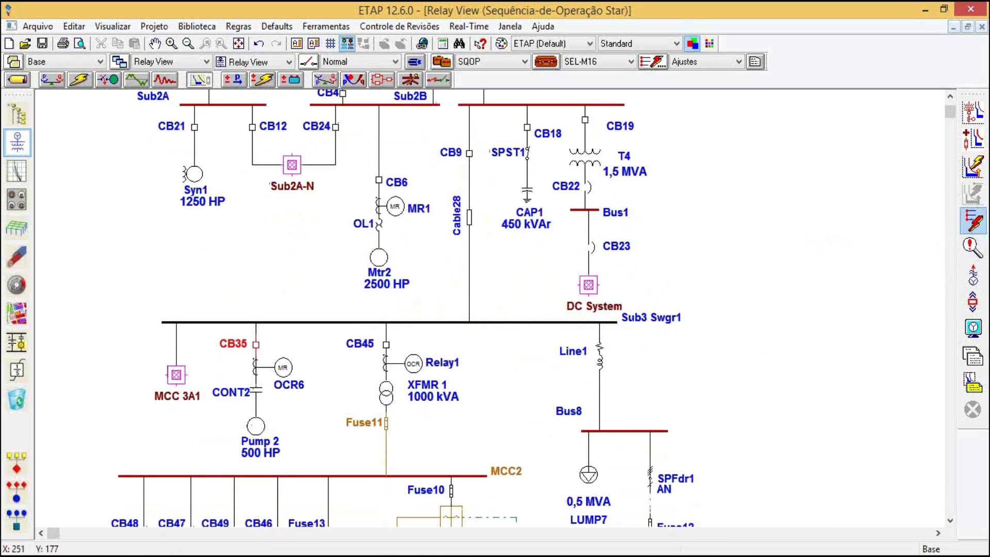
{"action": "left_click_drag", "start_coordinate": [769, 215], "coordinate": [764, 358]}
{"action": "scroll", "coordinate": [764, 359], "scroll_direction": "up", "scroll_amount": 3}
{"action": "left_click_drag", "start_coordinate": [593, 150], "coordinate": [602, 229]}
{"action": "left_click", "coordinate": [973, 221]}
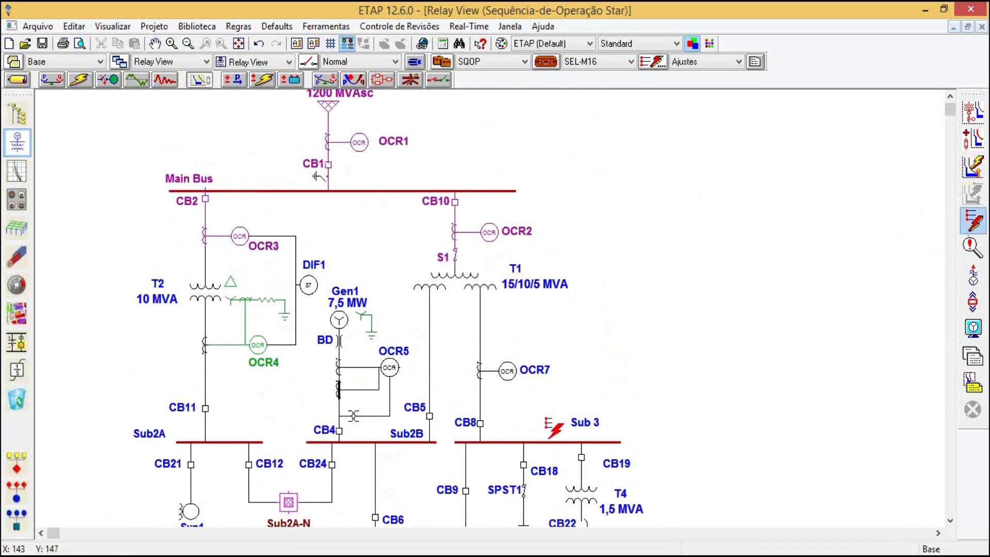
{"action": "left_click", "coordinate": [548, 441]}
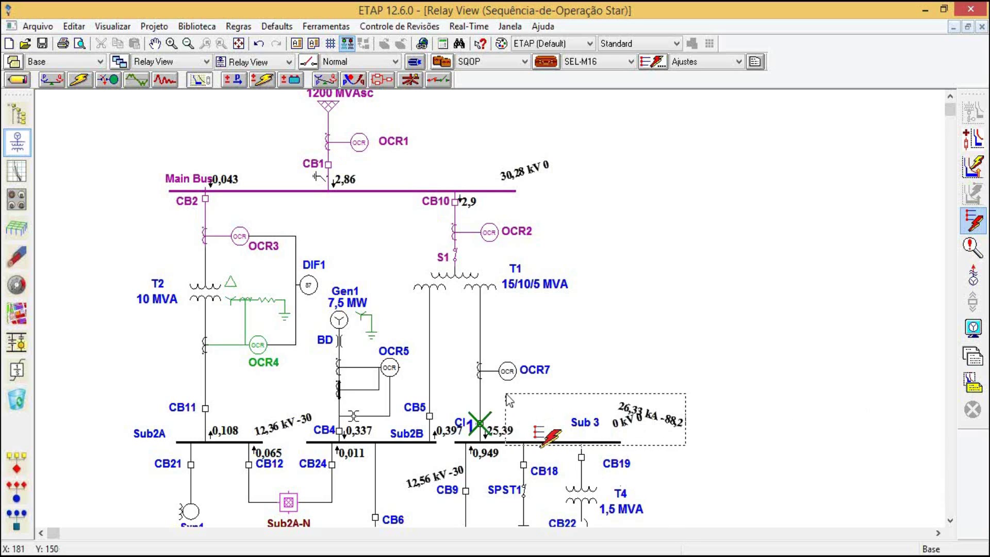
- Open the event report for the Sub 3 fault, trace the OCR7, CB8, OCR2, CB10 and CB1 events, and close the report
{"action": "left_click", "coordinate": [973, 247]}
{"action": "left_click", "coordinate": [87, 194]}
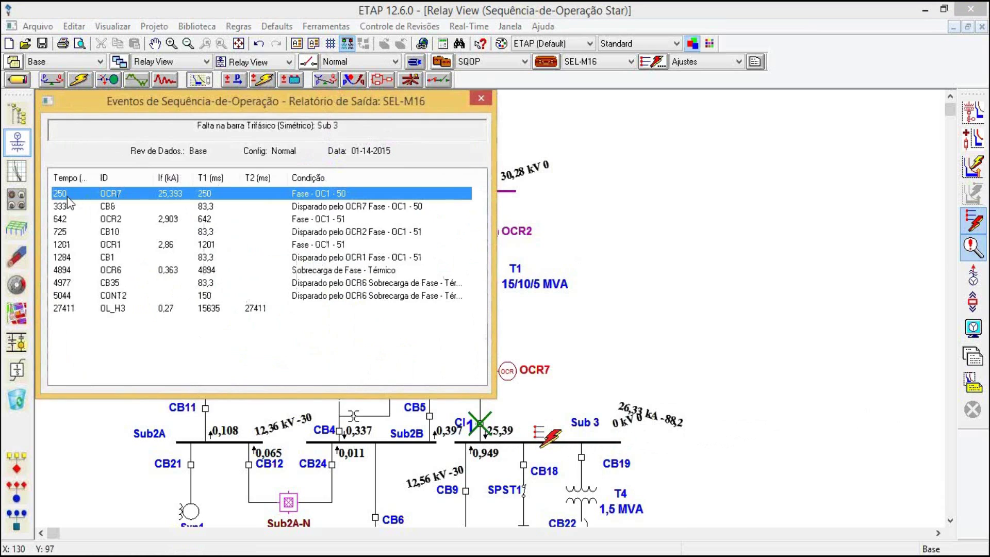
{"action": "left_click", "coordinate": [205, 208]}
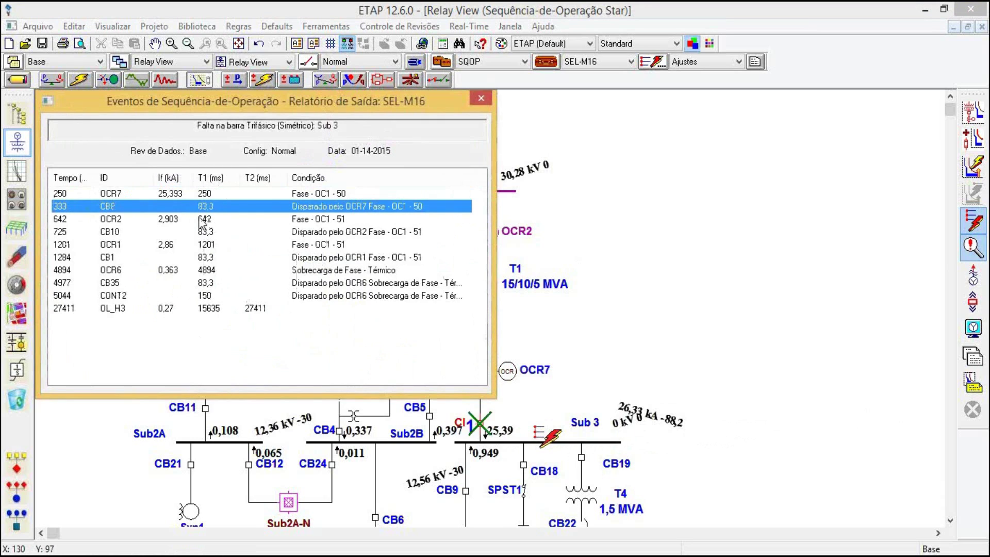
{"action": "left_click", "coordinate": [69, 220]}
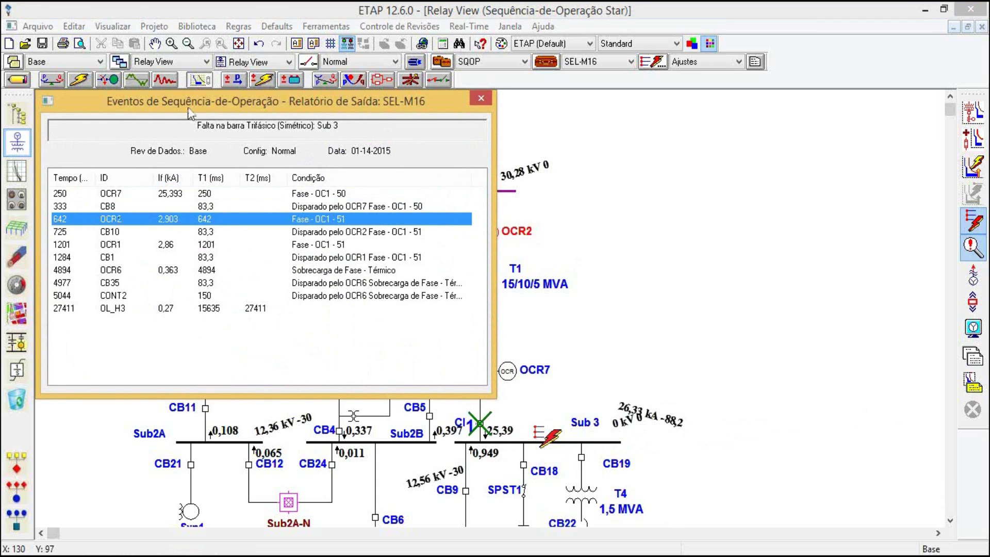
{"action": "left_click_drag", "start_coordinate": [214, 107], "coordinate": [792, 110]}
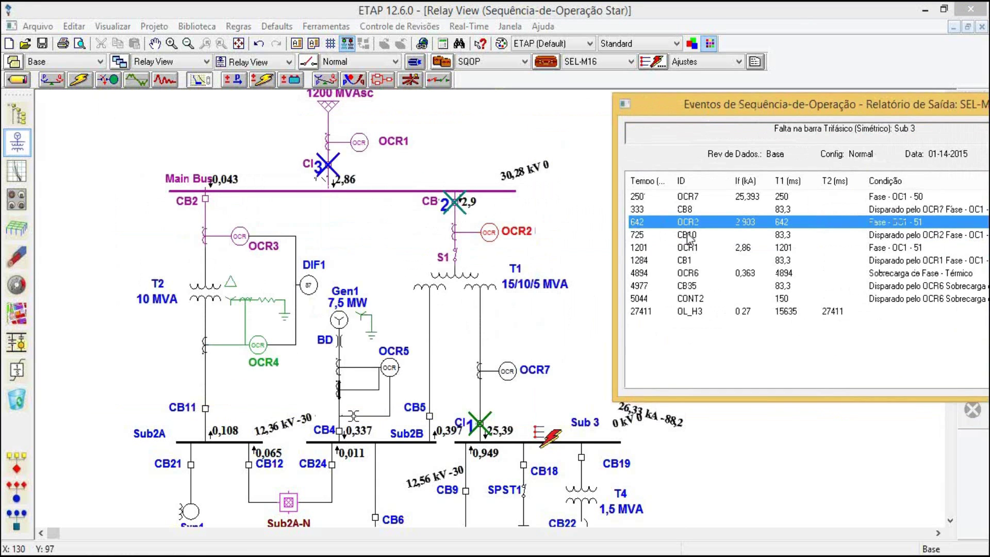
{"action": "left_click", "coordinate": [694, 238]}
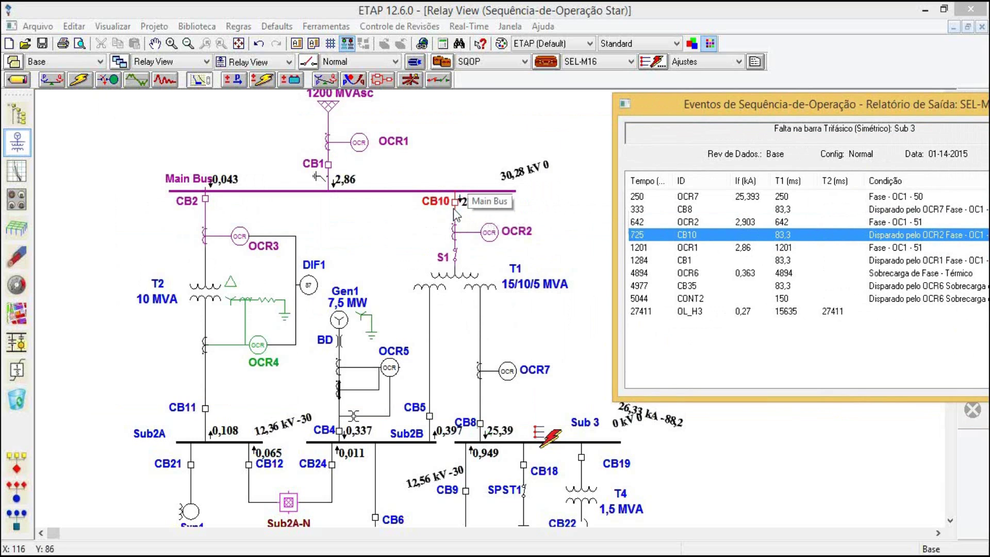
{"action": "left_click", "coordinate": [695, 261]}
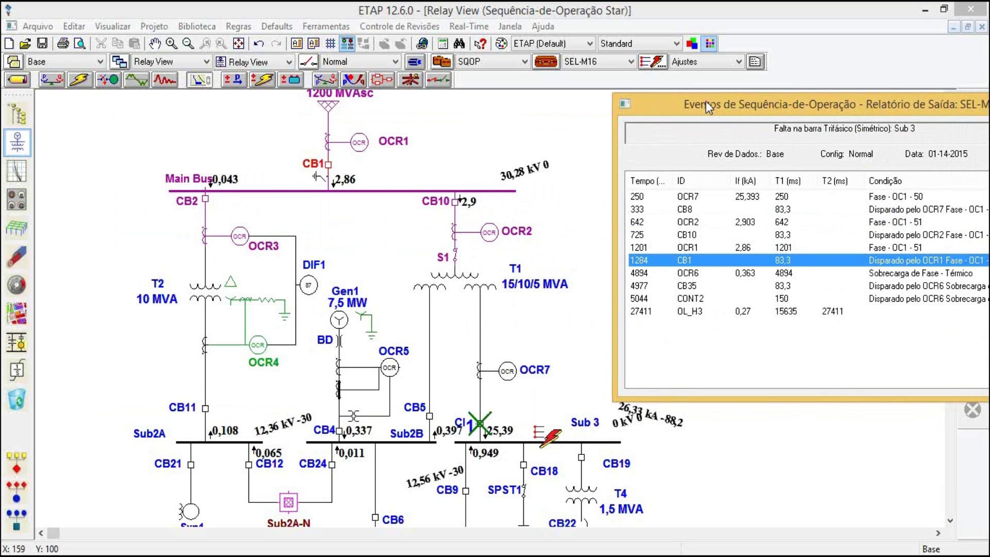
{"action": "left_click_drag", "start_coordinate": [716, 103], "coordinate": [612, 83]}
{"action": "left_click", "coordinate": [953, 79]}
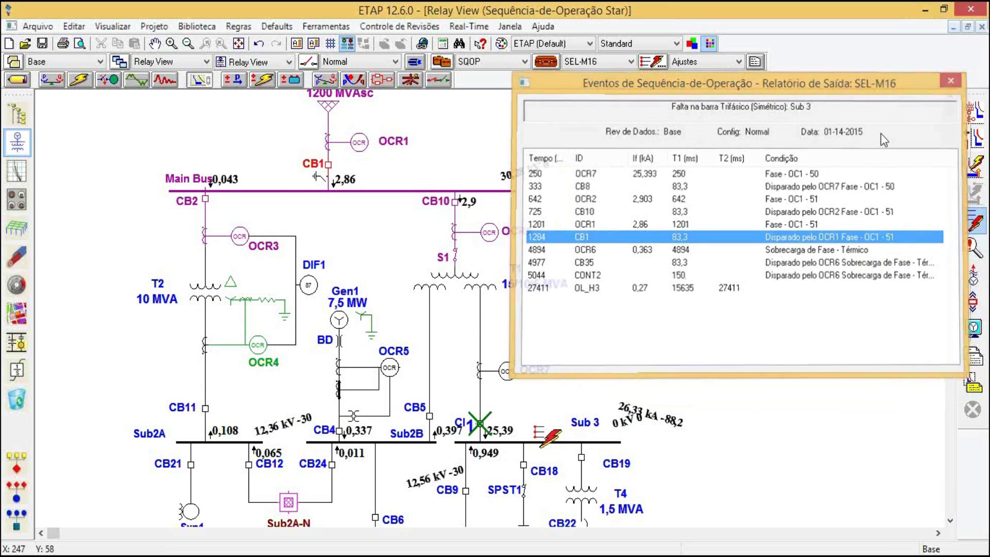
- Create a Star view from the branch between CB10 and Sub 3, and move the OCR7 and OCR2 setting labels clear of the curves
{"action": "left_click_drag", "start_coordinate": [656, 449], "coordinate": [440, 222]}
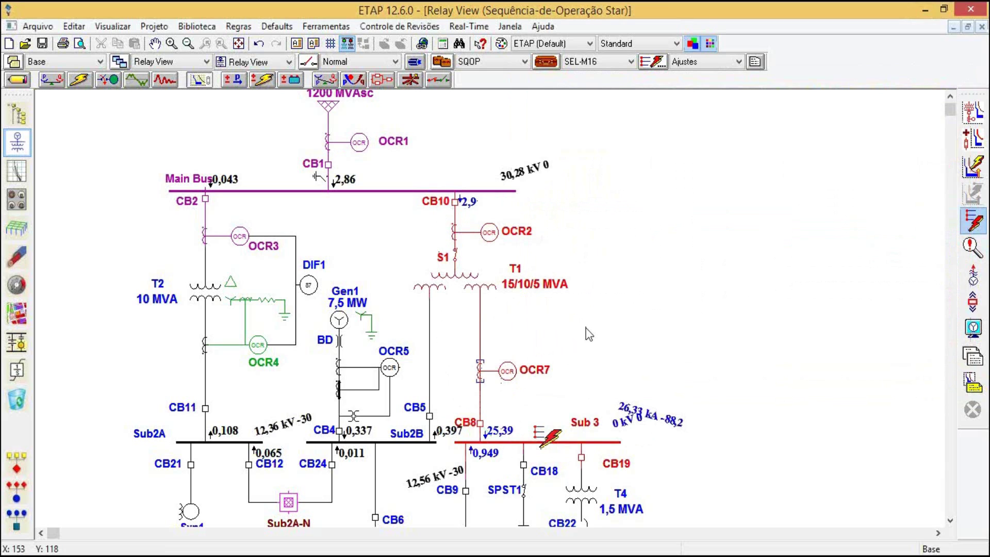
{"action": "left_click", "coordinate": [972, 112]}
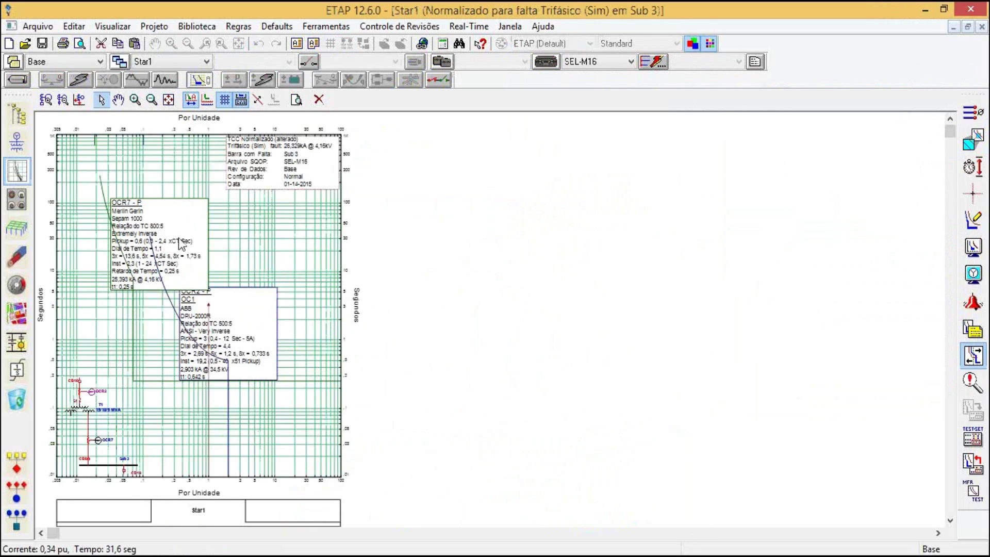
{"action": "left_click", "coordinate": [230, 240]}
{"action": "left_click_drag", "start_coordinate": [230, 240], "coordinate": [287, 420]}
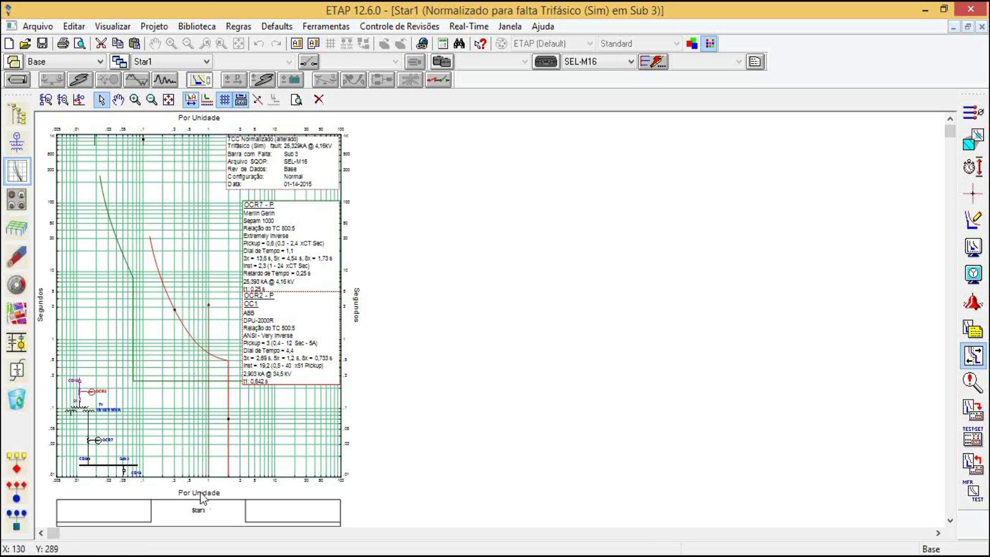
- Examine where the Sub 3 fault current line crosses the OCR7 and OCR2 curves in the normalized Star view
{"action": "mouse_move", "coordinate": [237, 146]}
{"action": "mouse_move", "coordinate": [210, 388]}
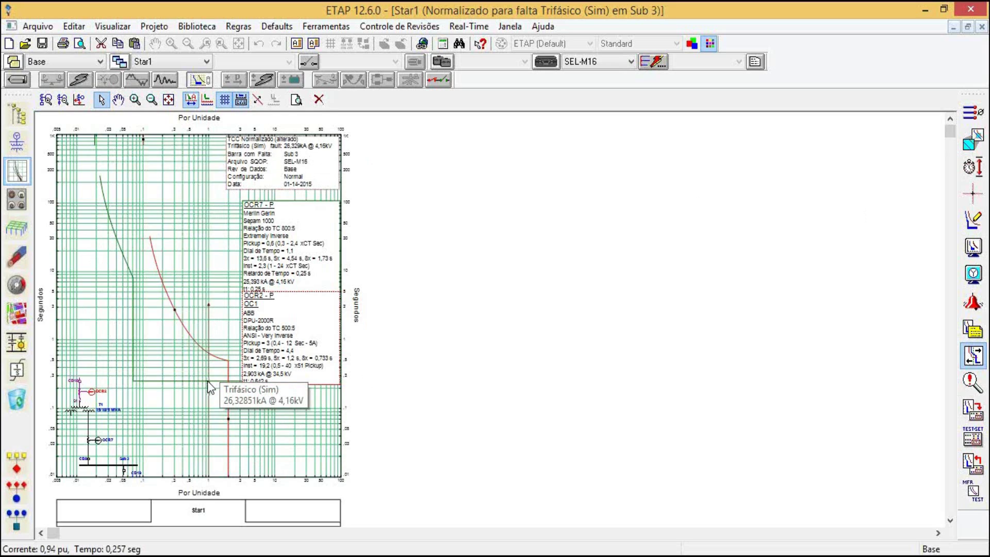
{"action": "left_click", "coordinate": [131, 319]}
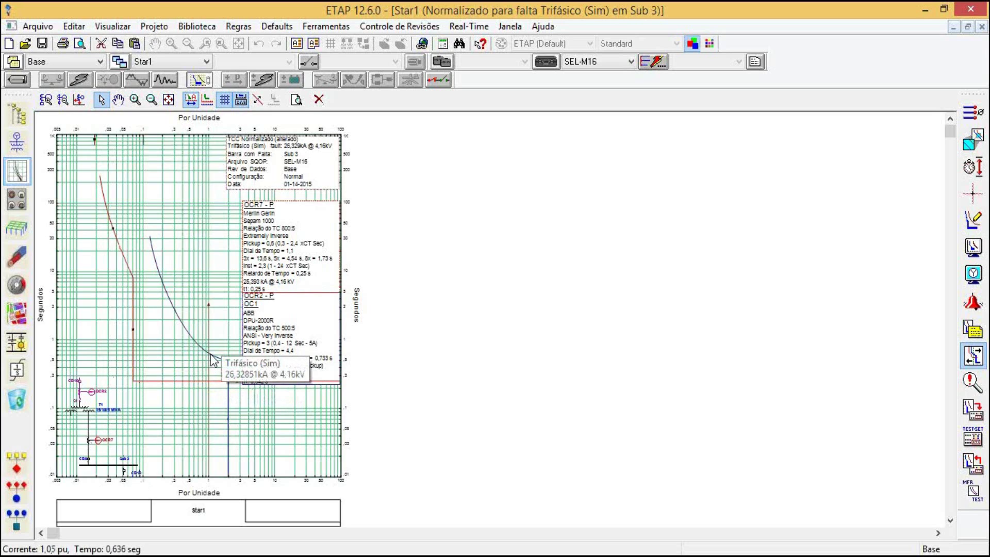
{"action": "left_click", "coordinate": [209, 372]}
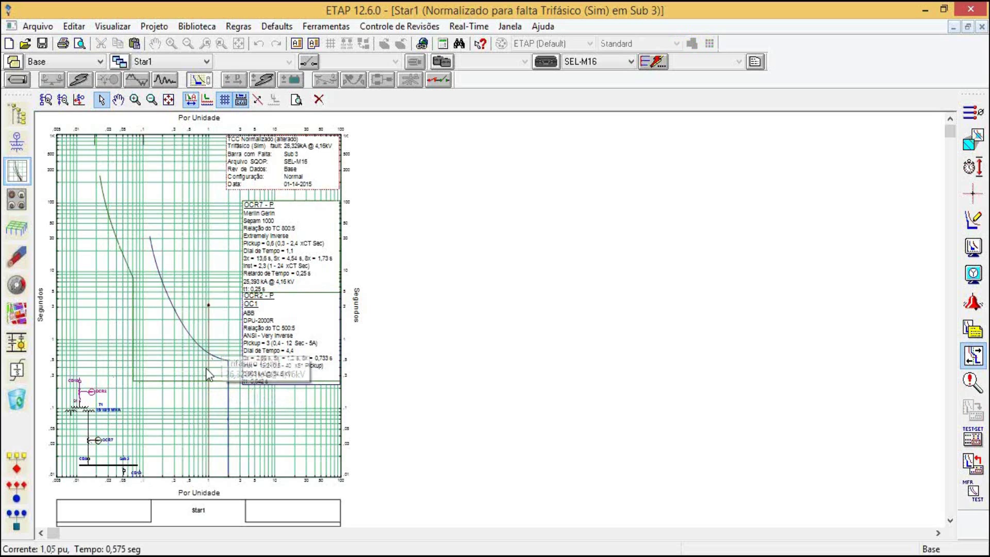
{"action": "left_click", "coordinate": [178, 317]}
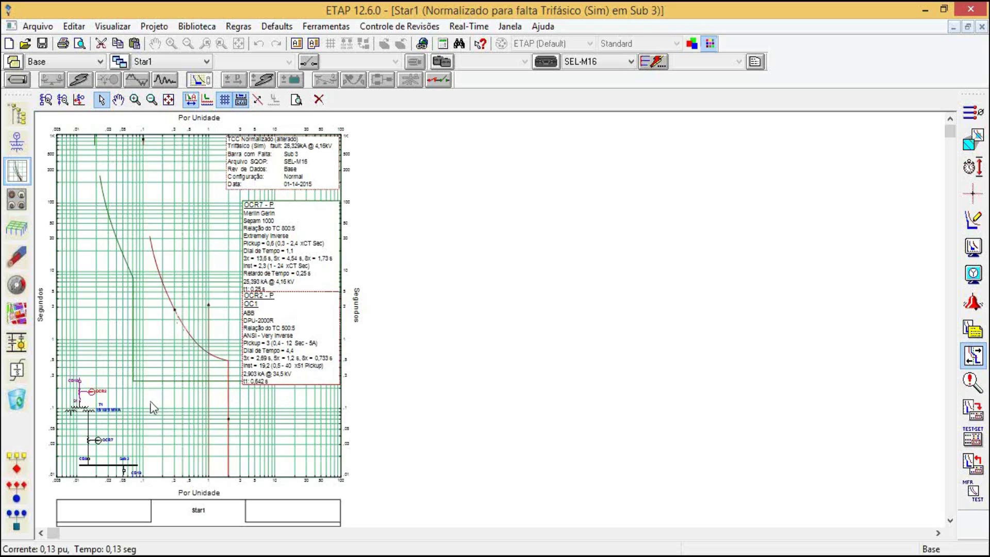
- Add a time difference between the OCR2 and OCR7 curves, align it with the fault current line, and move its label clear of the settings
{"action": "left_click", "coordinate": [970, 169]}
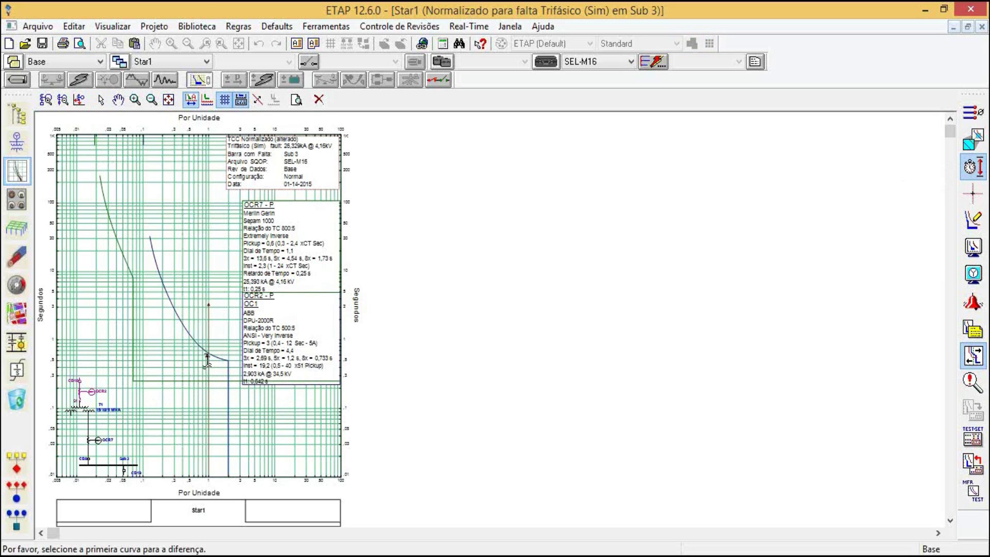
{"action": "left_click", "coordinate": [204, 351]}
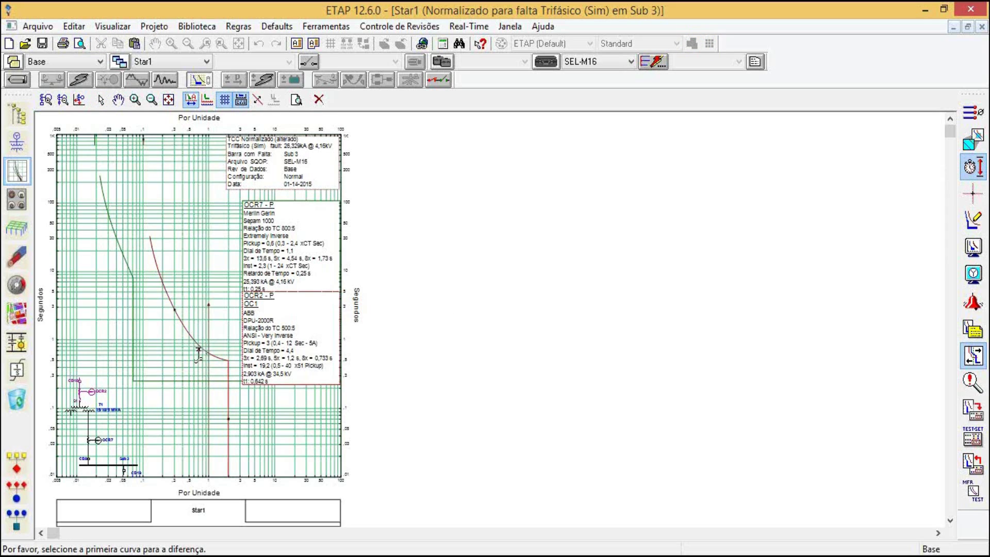
{"action": "left_click", "coordinate": [194, 380]}
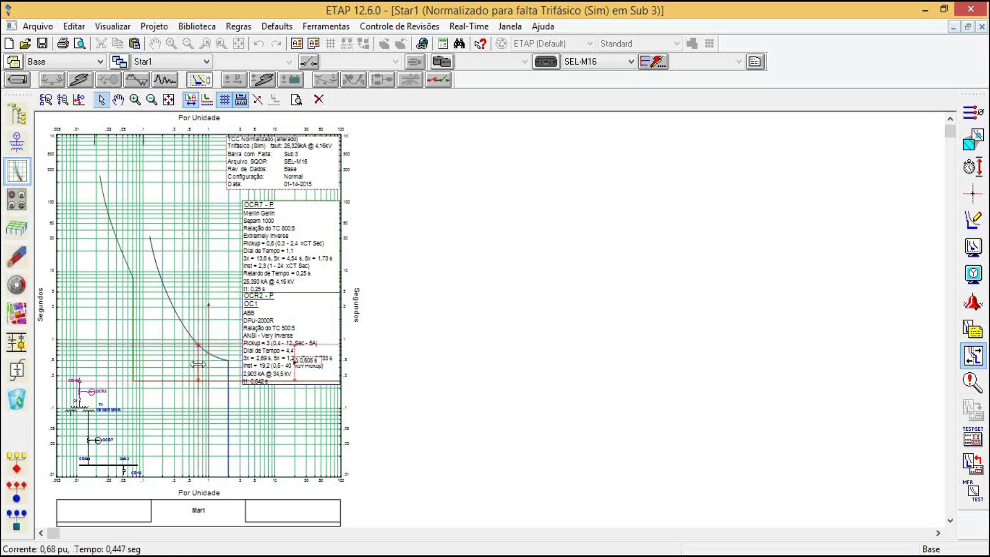
{"action": "left_click_drag", "start_coordinate": [198, 365], "coordinate": [209, 366]}
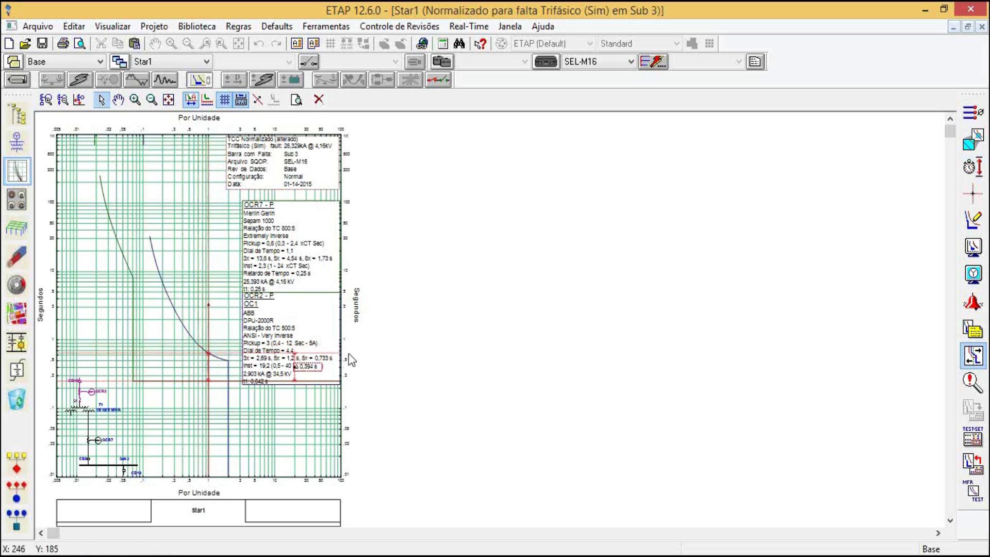
{"action": "left_click_drag", "start_coordinate": [310, 366], "coordinate": [173, 370]}
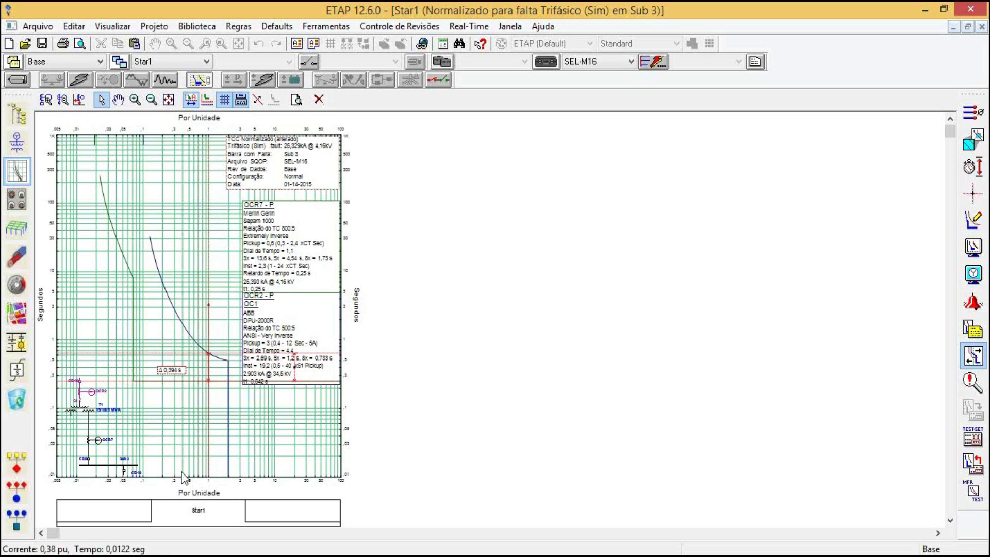
- Inspect the crossing of the fault line with the OCR2 and OCR7 curves in a zoomed TCC window, and close the window
{"action": "left_click", "coordinate": [970, 142]}
{"action": "left_click_drag", "start_coordinate": [304, 432], "coordinate": [102, 293]}
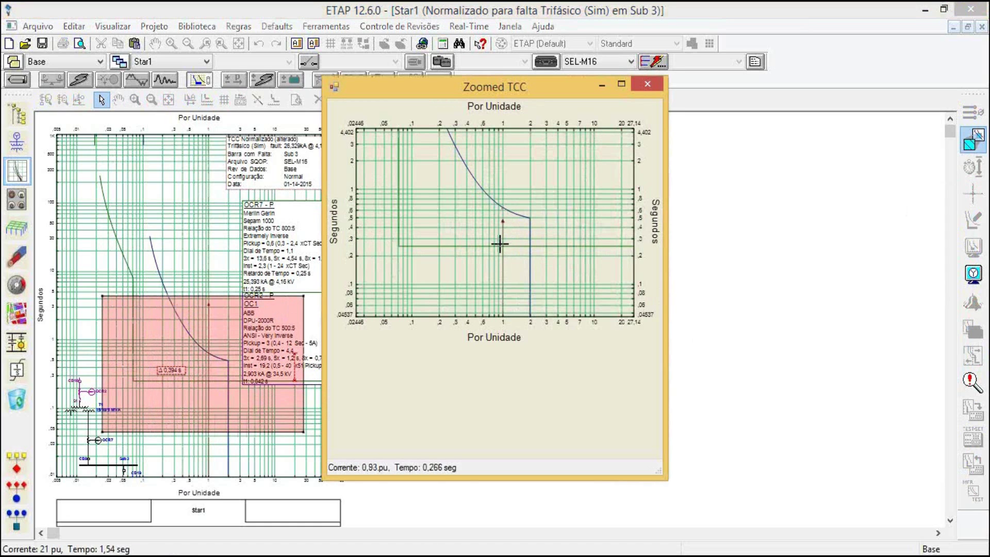
{"action": "mouse_move", "coordinate": [500, 250]}
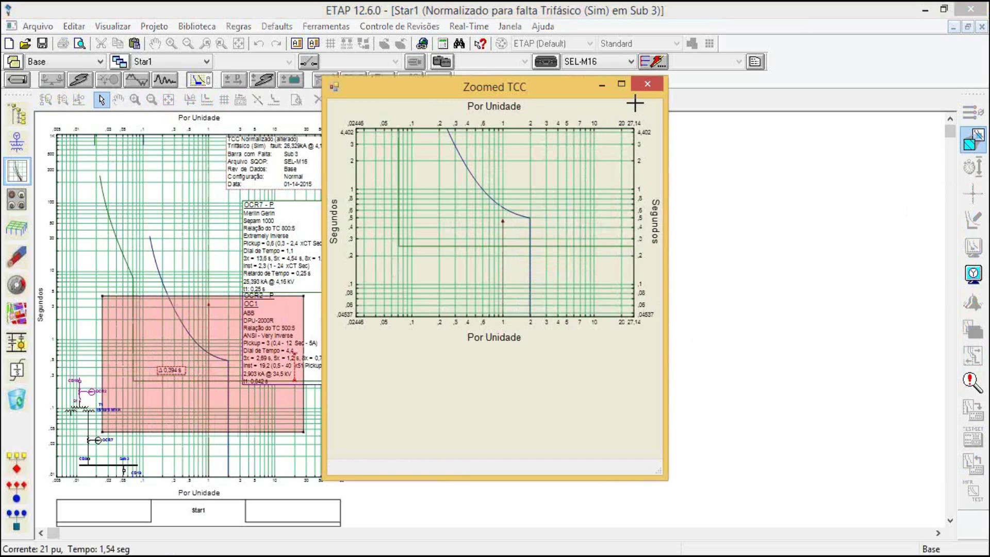
{"action": "left_click", "coordinate": [647, 90]}
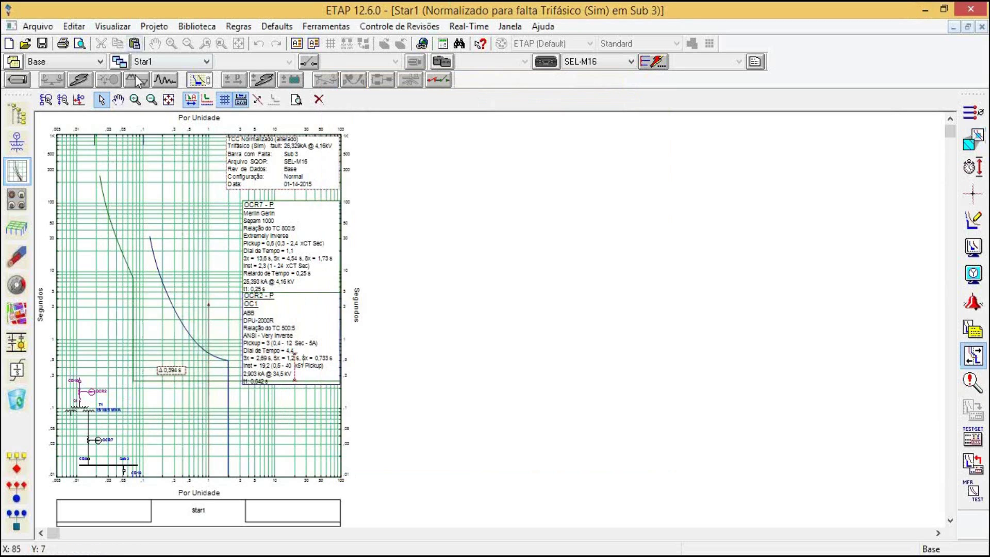
- Examine the time difference between OCR2 and OCR7 along the fault line up close, and fit the whole plot in view
{"action": "left_click", "coordinate": [133, 101]}
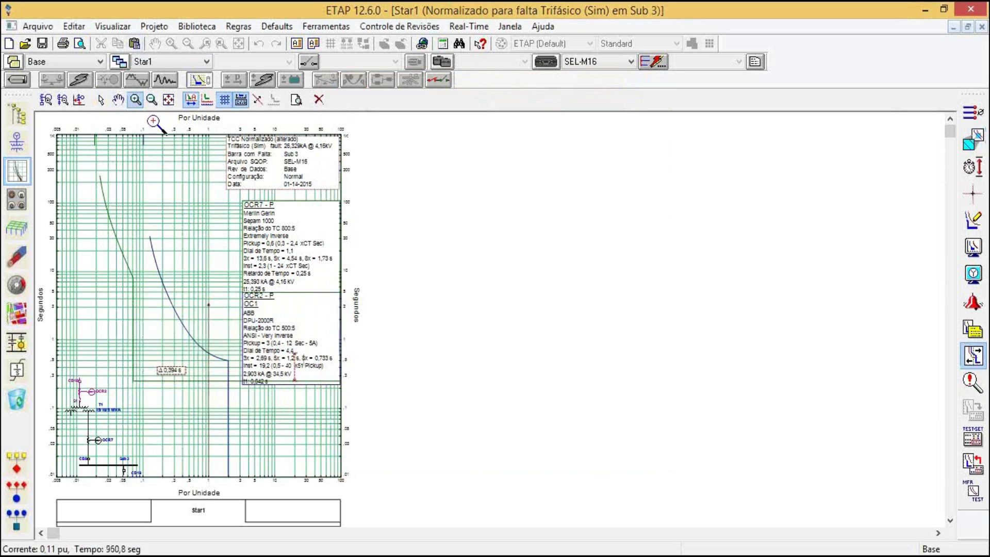
{"action": "left_click", "coordinate": [191, 382]}
{"action": "left_click", "coordinate": [136, 100]}
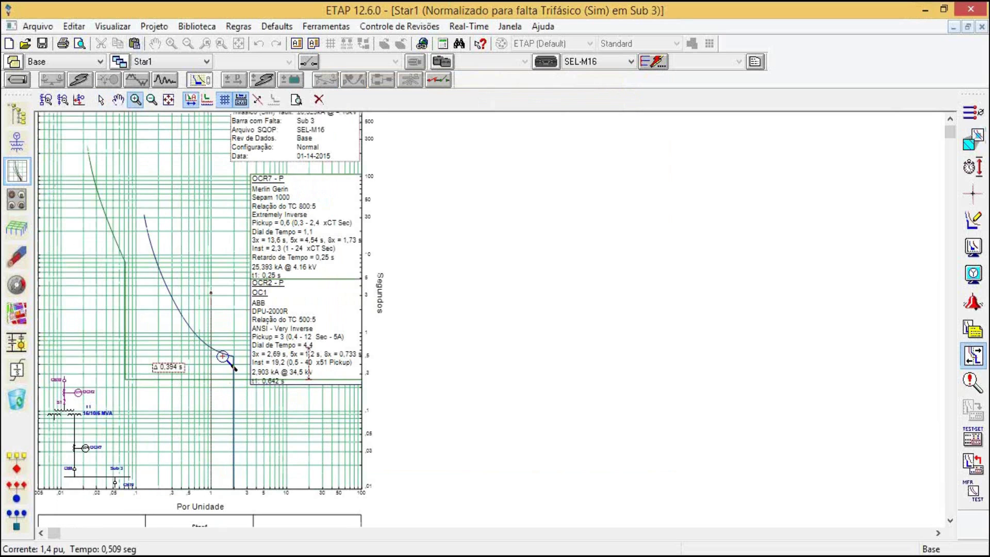
{"action": "left_click", "coordinate": [223, 357]}
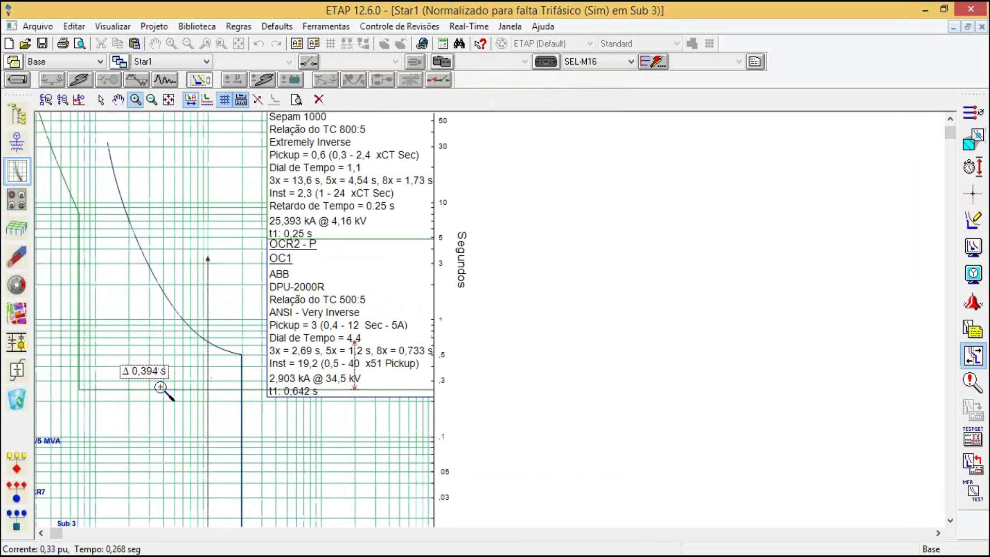
{"action": "key", "text": "Escape"}
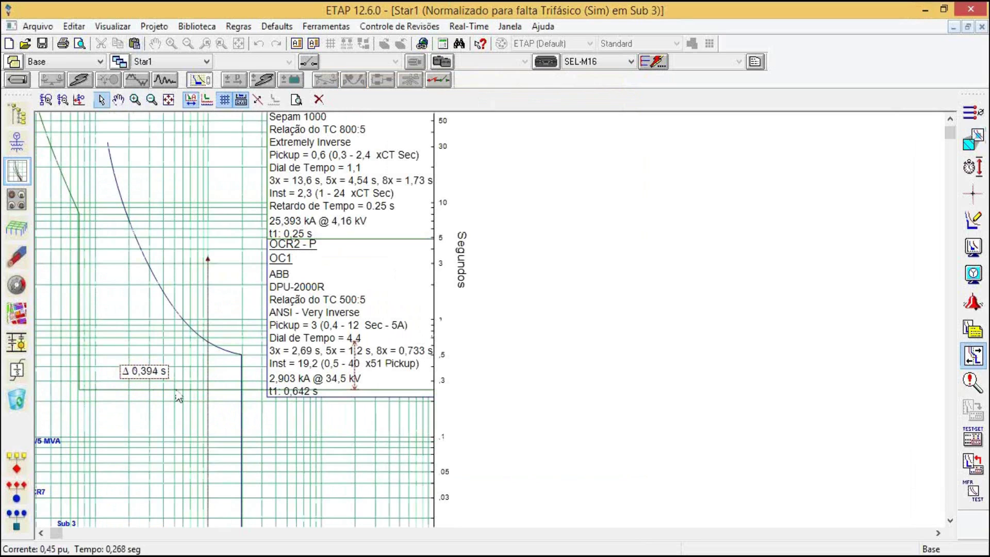
{"action": "mouse_move", "coordinate": [207, 367]}
{"action": "left_mouse_down"}
{"action": "mouse_move", "coordinate": [191, 370]}
{"action": "mouse_move", "coordinate": [186, 355]}
{"action": "mouse_move", "coordinate": [201, 367]}
{"action": "mouse_move", "coordinate": [153, 375]}
{"action": "mouse_move", "coordinate": [208, 382]}
{"action": "left_mouse_up"}
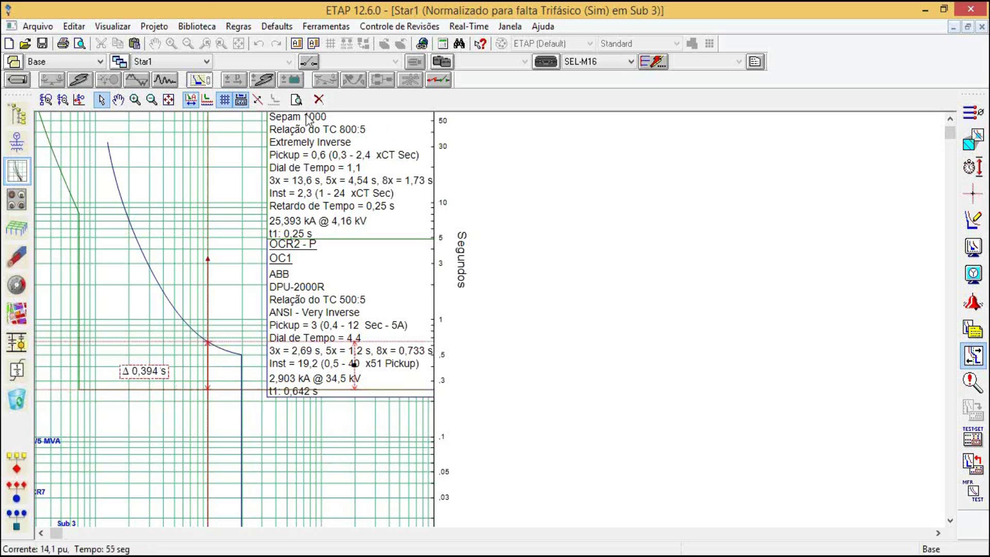
{"action": "left_click", "coordinate": [168, 99]}
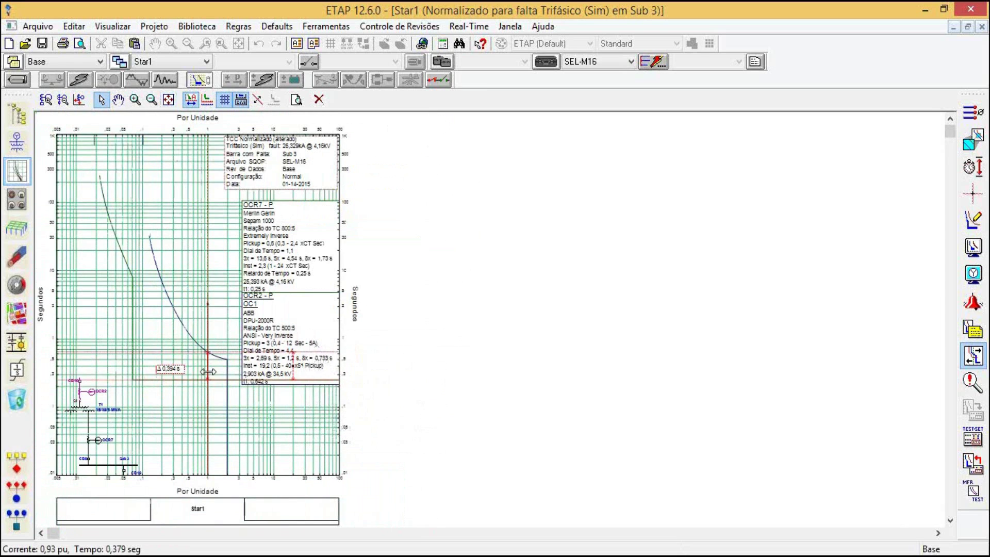
- Turn off the normalized display in Star1, move the T1 FLA label off the Sub 3 label, and close the view
{"action": "left_click", "coordinate": [974, 359]}
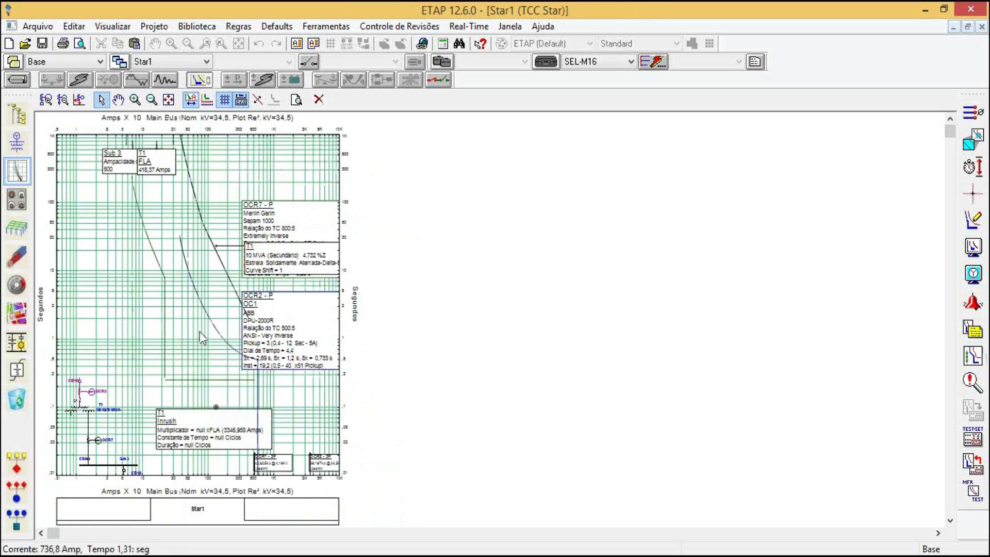
{"action": "left_click", "coordinate": [169, 170]}
{"action": "left_click_drag", "start_coordinate": [169, 170], "coordinate": [221, 165]}
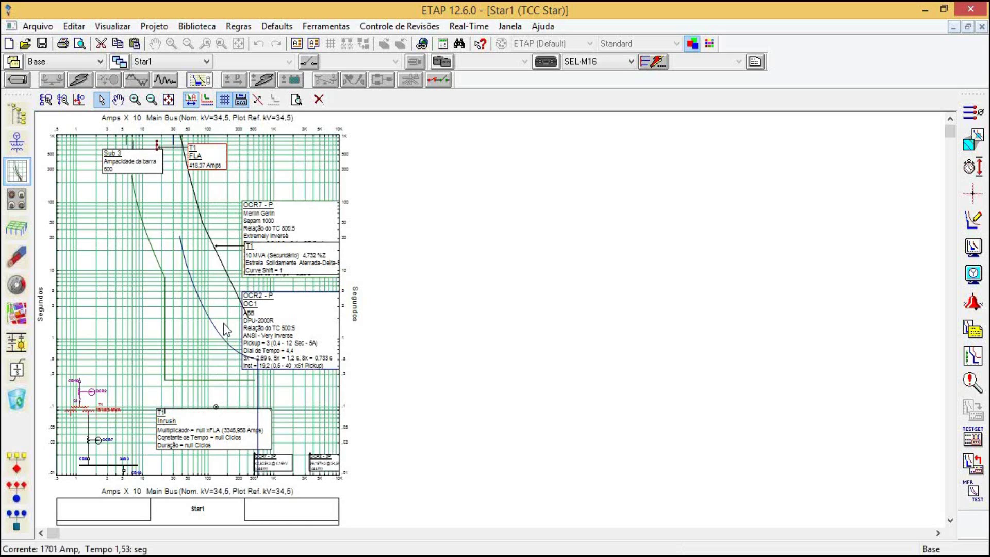
{"action": "left_click", "coordinate": [983, 27]}
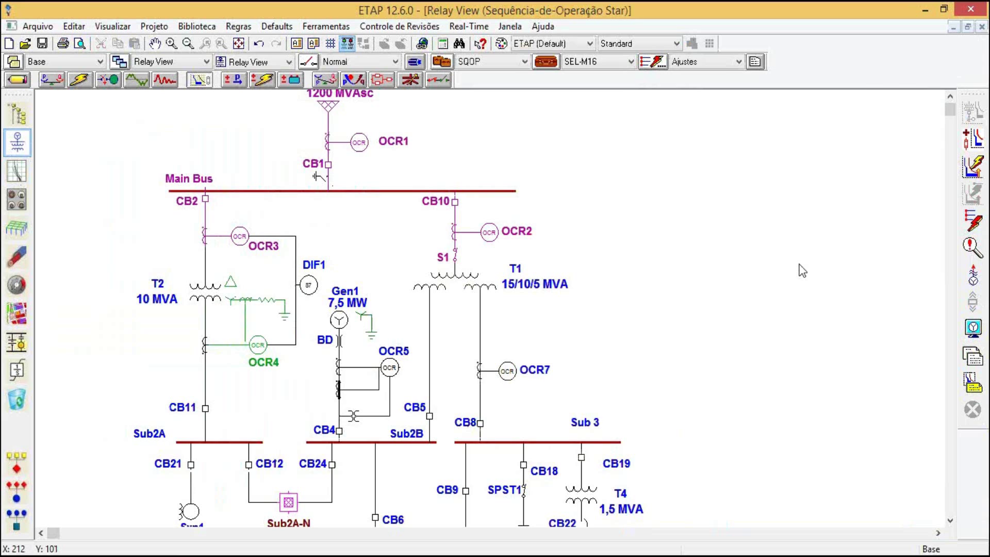
- Set the fault value in the SQOP study case to asymmetrical rms for the operating sequence
{"action": "left_click", "coordinate": [546, 61]}
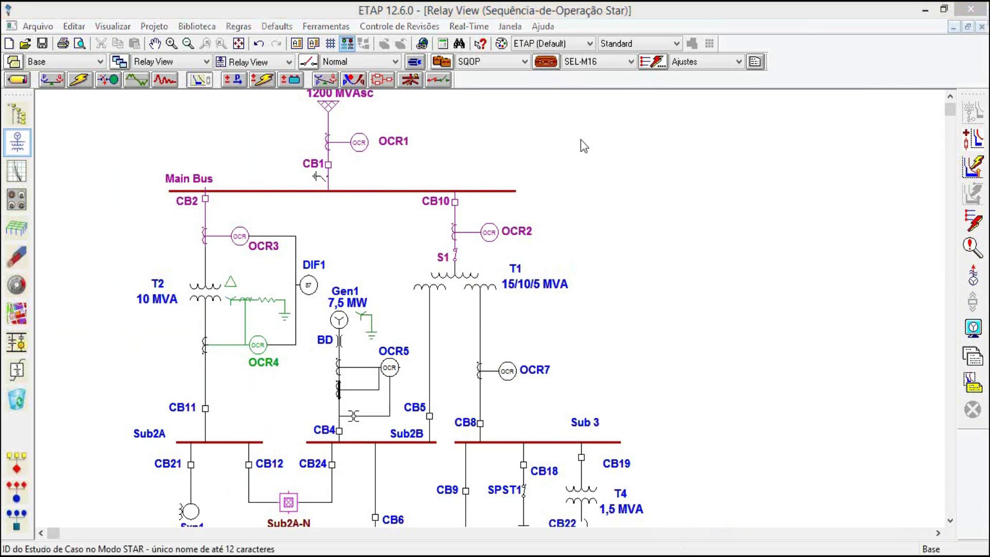
{"action": "left_click", "coordinate": [385, 123]}
{"action": "left_click", "coordinate": [371, 205]}
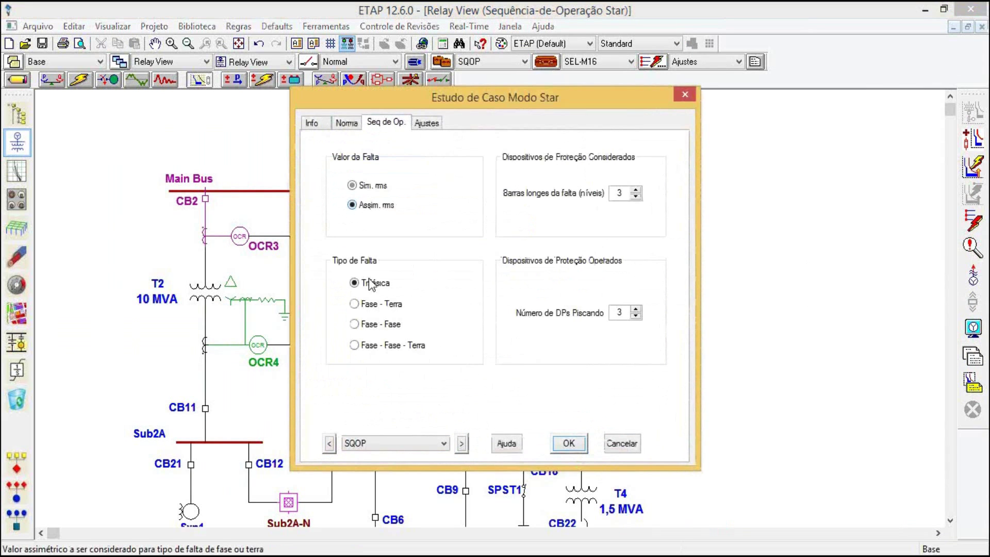
{"action": "left_click", "coordinate": [565, 447]}
- Insert a fault at the Sub 3 bus to simulate the operating sequence with the asymmetrical fault value
{"action": "scroll", "coordinate": [702, 335], "scroll_direction": "down", "scroll_amount": 10}
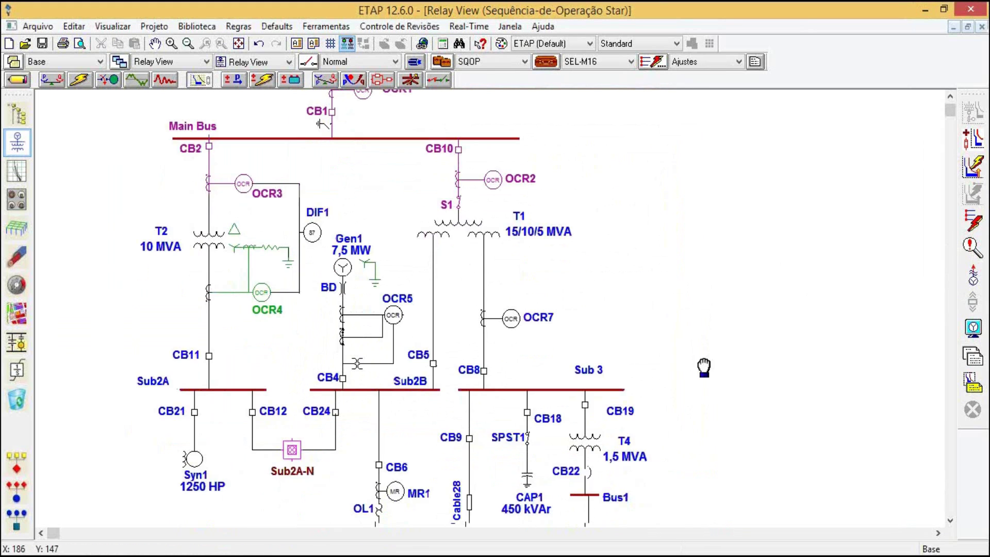
{"action": "scroll", "coordinate": [735, 330], "scroll_direction": "down", "scroll_amount": 5}
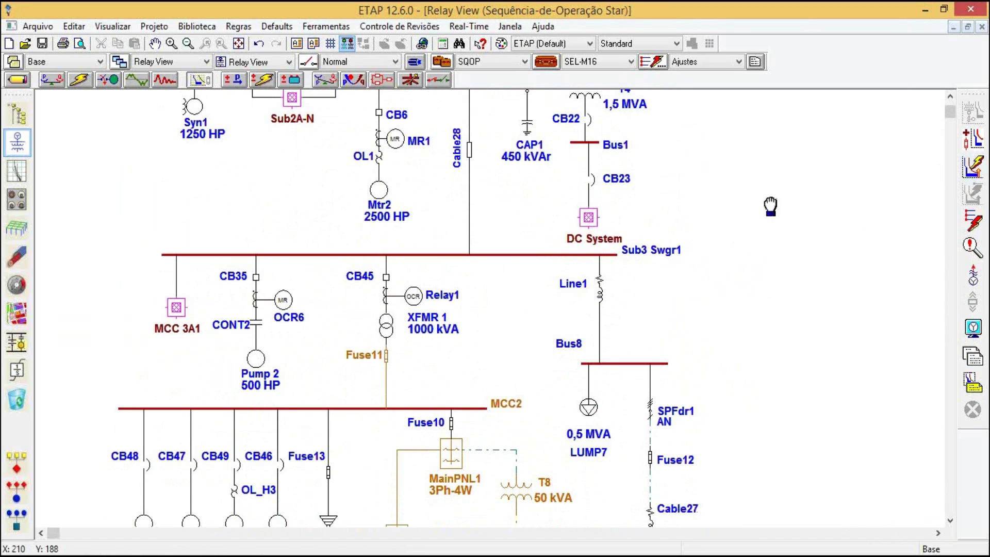
{"action": "scroll", "coordinate": [768, 265], "scroll_direction": "up", "scroll_amount": 5}
{"action": "left_click", "coordinate": [971, 223]}
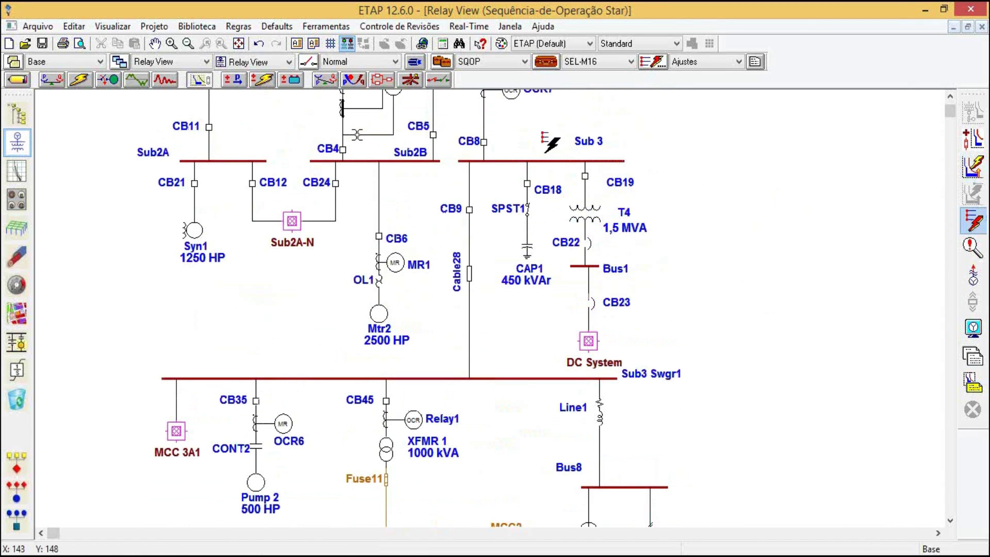
{"action": "left_click", "coordinate": [543, 161]}
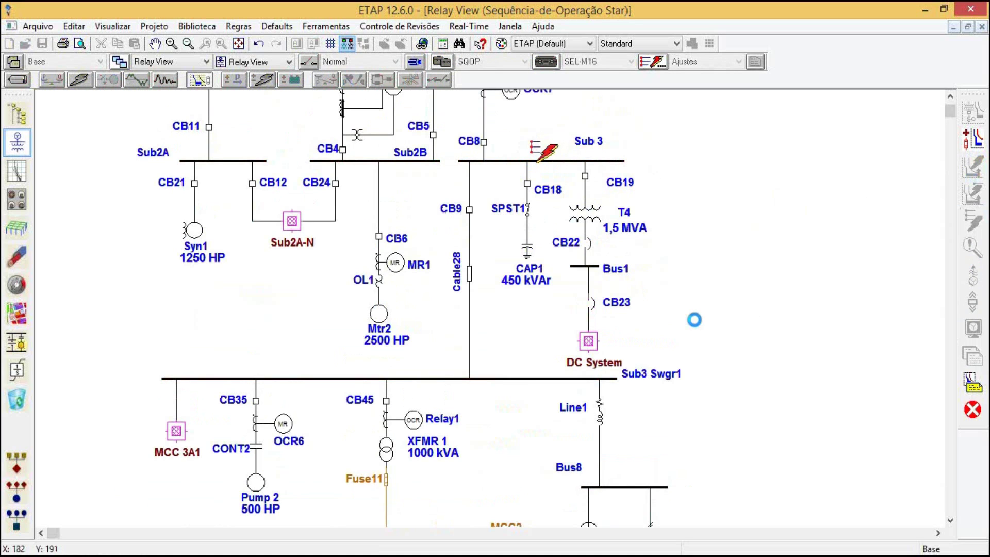
- Create a Star view from the Mtr16 motor branch containing CB49 and OL_H3
{"action": "scroll", "coordinate": [698, 326], "scroll_direction": "down", "scroll_amount": 5}
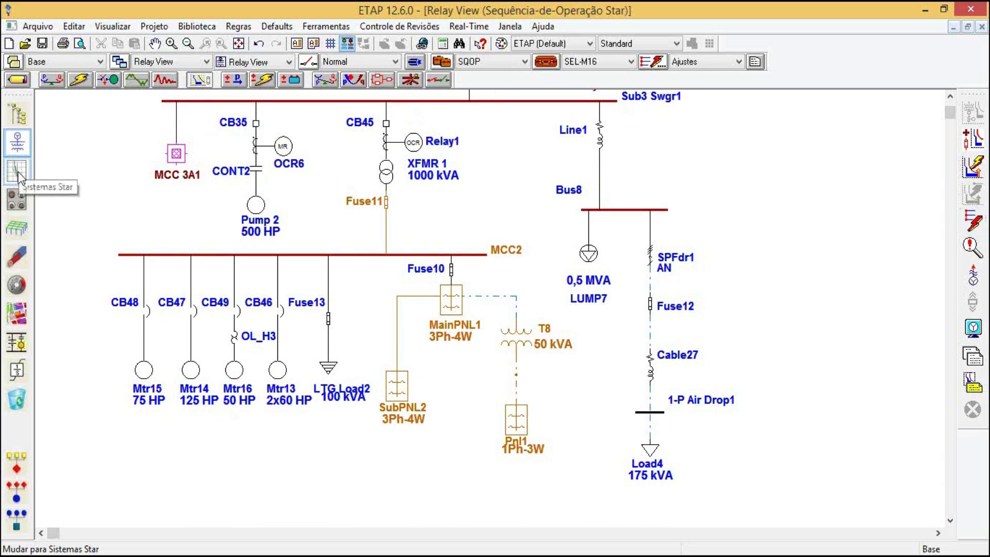
{"action": "left_click", "coordinate": [222, 345]}
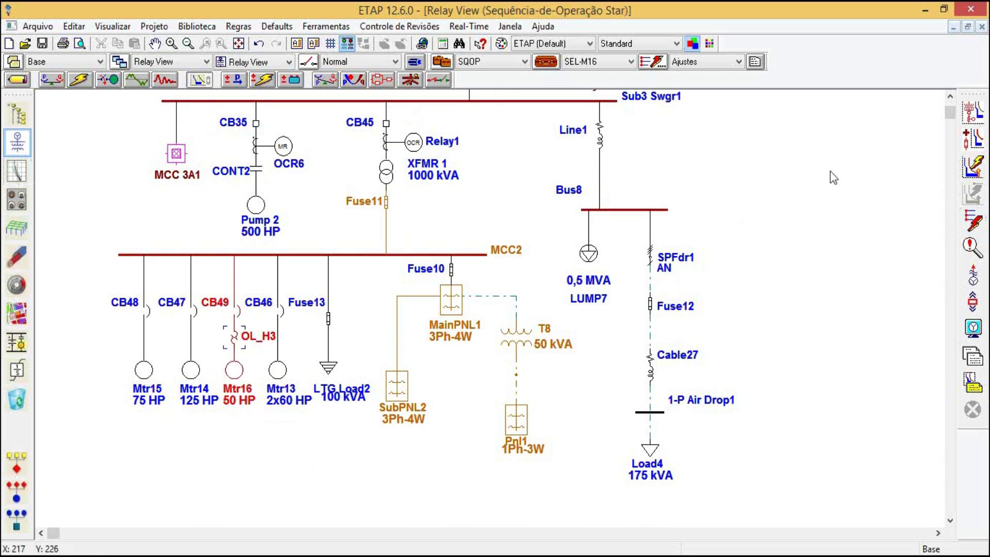
{"action": "left_click", "coordinate": [981, 112]}
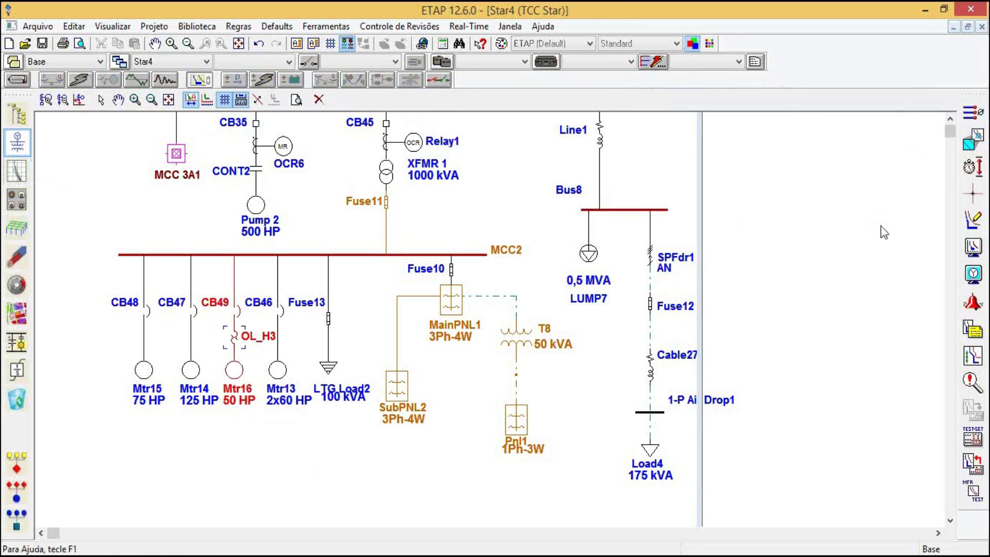
{"action": "left_click", "coordinate": [212, 365]}
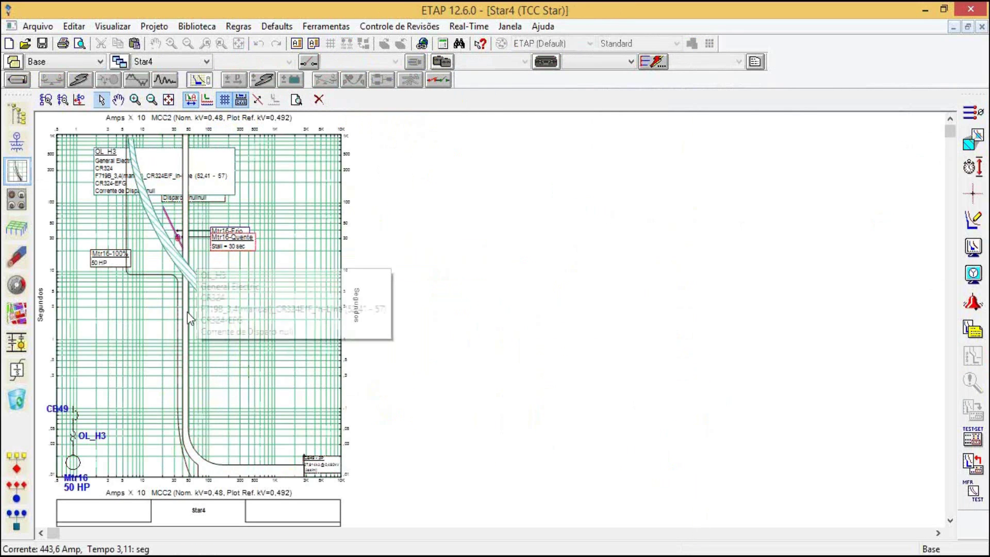
- Shift the CB49 curve to a higher current, set its magnetic trip to 700 amperes, and close the Star view
{"action": "left_click", "coordinate": [184, 280]}
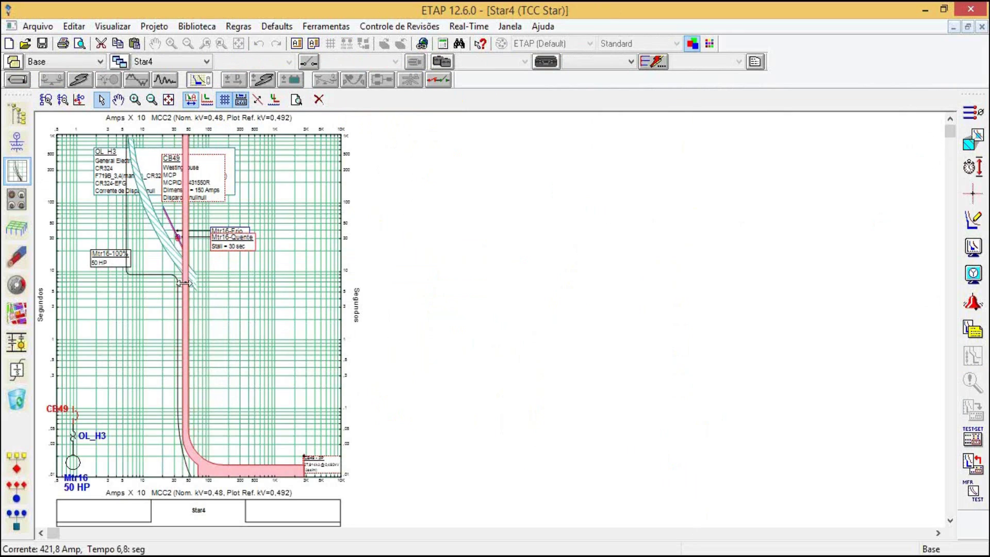
{"action": "left_click_drag", "start_coordinate": [184, 283], "coordinate": [199, 282]}
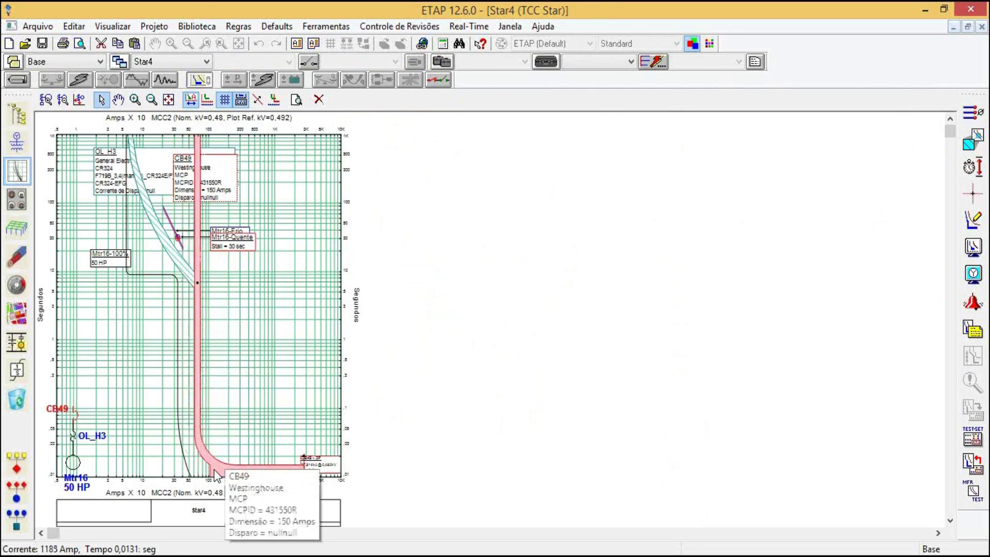
{"action": "double_click", "coordinate": [195, 397]}
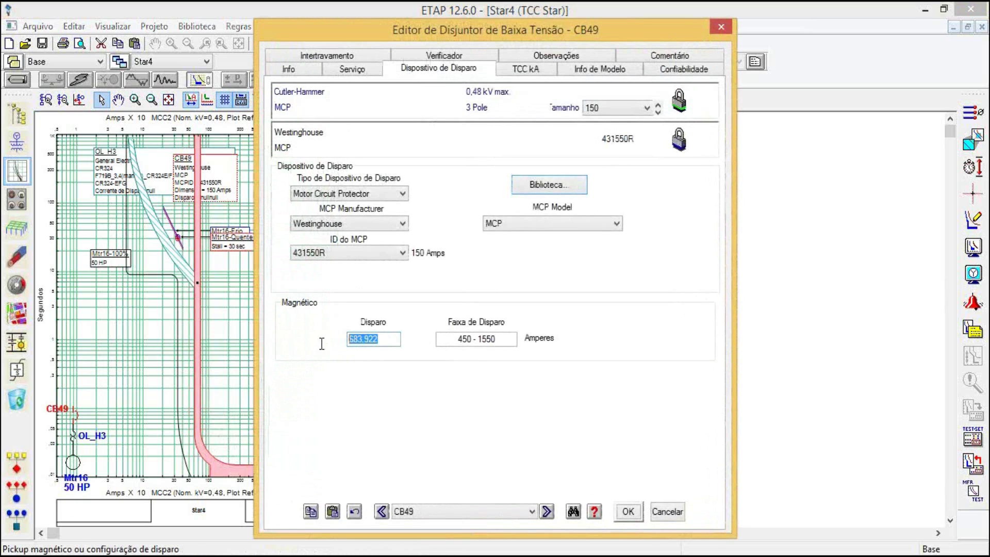
{"action": "type", "text": "700"}
{"action": "left_click", "coordinate": [628, 512]}
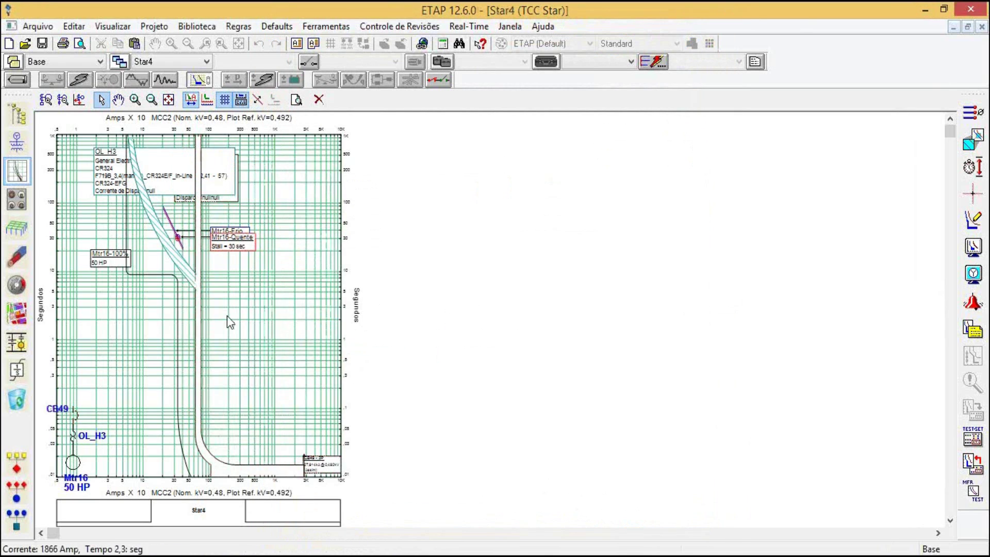
{"action": "left_click", "coordinate": [982, 27]}
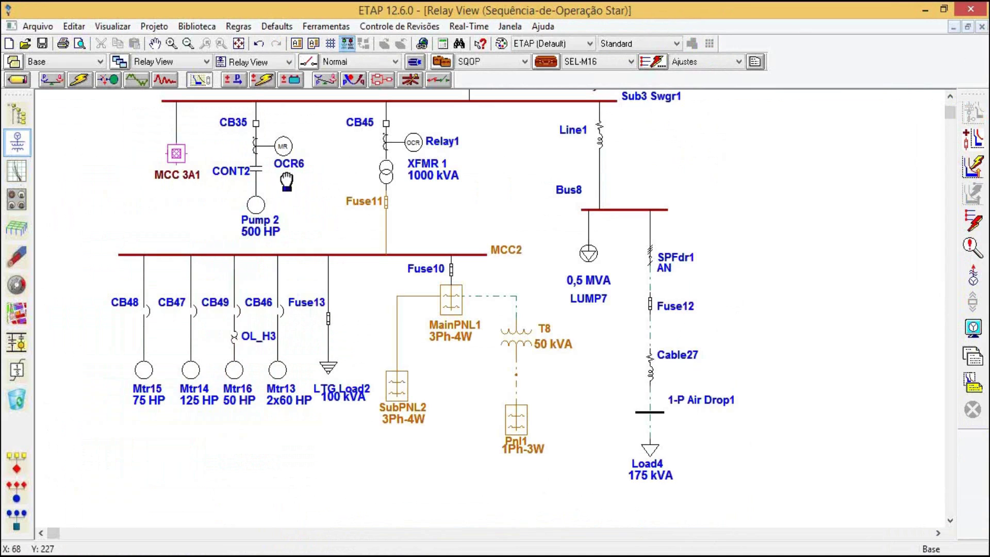
- Create a Star view from the Pump 2 branch containing CB35, OCR6 and CONT2
{"action": "scroll", "coordinate": [287, 180], "scroll_direction": "up", "scroll_amount": 2}
{"action": "left_click_drag", "start_coordinate": [316, 287], "coordinate": [223, 165]}
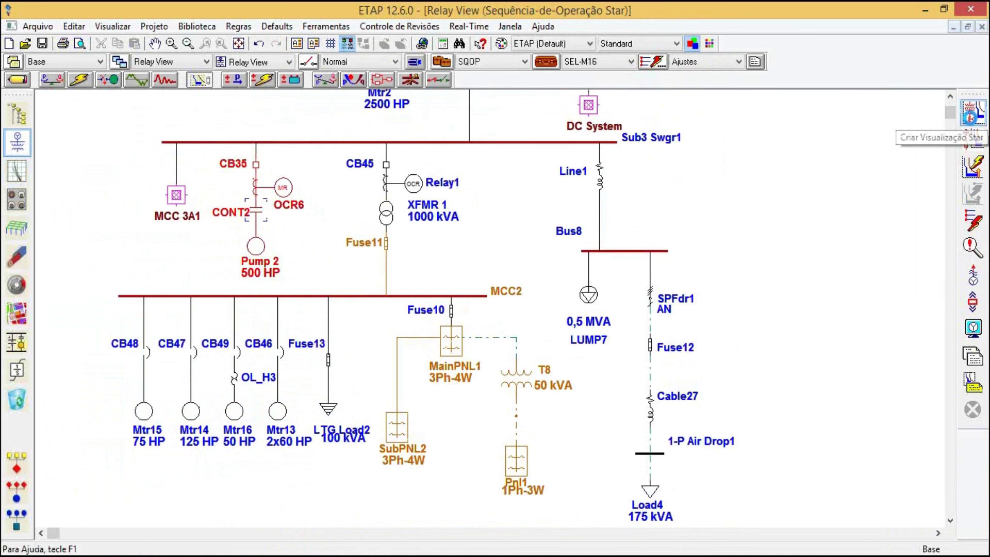
{"action": "left_click", "coordinate": [971, 115]}
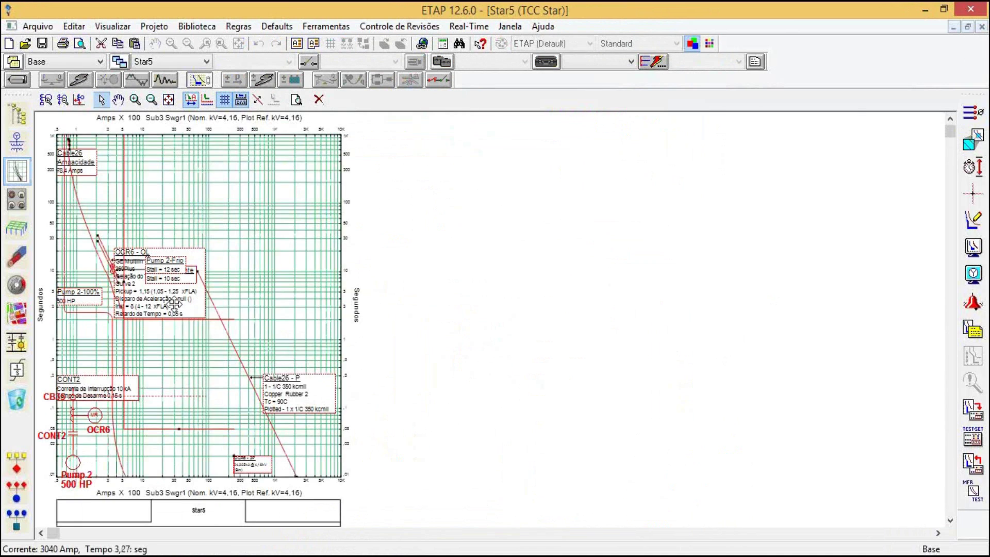
- Raise the OCR6 instantaneous pickup to 12 in the Pump 1 - TCC view, and close both open Star views
{"action": "left_click", "coordinate": [194, 62]}
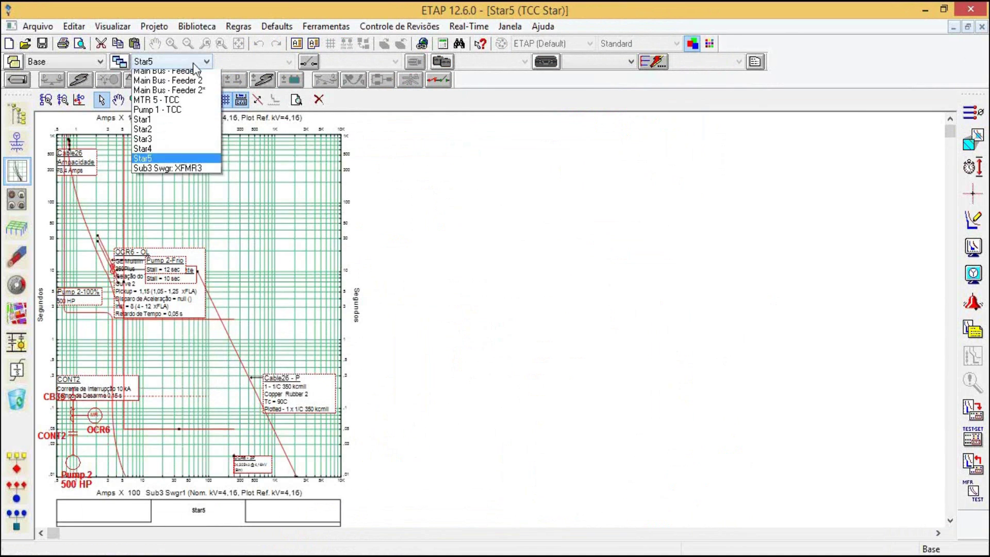
{"action": "left_click", "coordinate": [175, 143]}
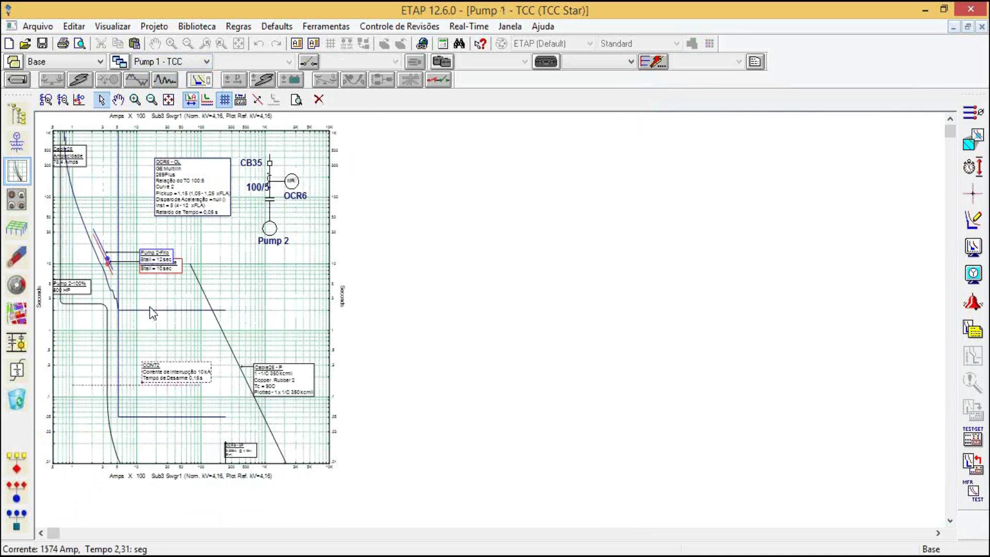
{"action": "left_click", "coordinate": [119, 289]}
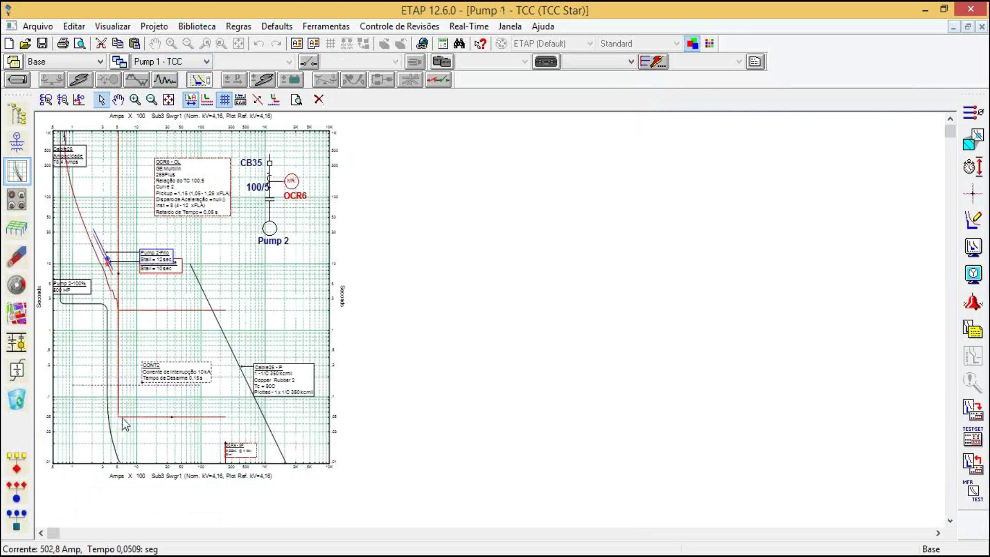
{"action": "left_click", "coordinate": [122, 391]}
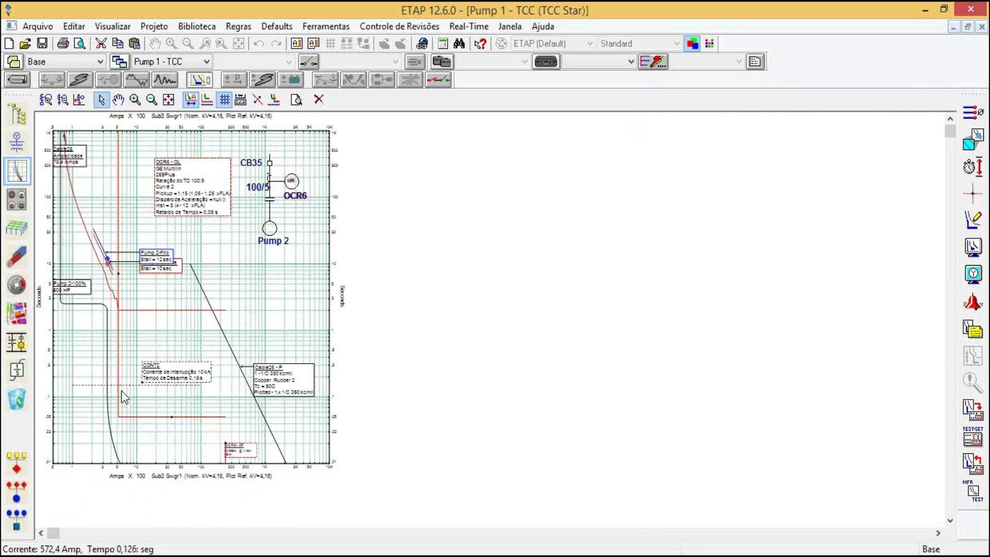
{"action": "left_click", "coordinate": [119, 304]}
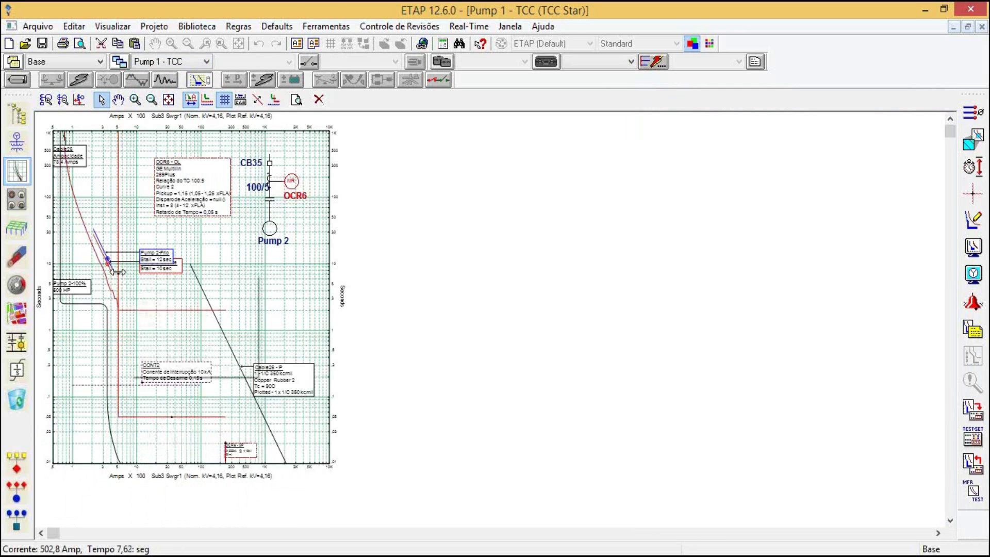
{"action": "left_click_drag", "start_coordinate": [117, 272], "coordinate": [134, 275]}
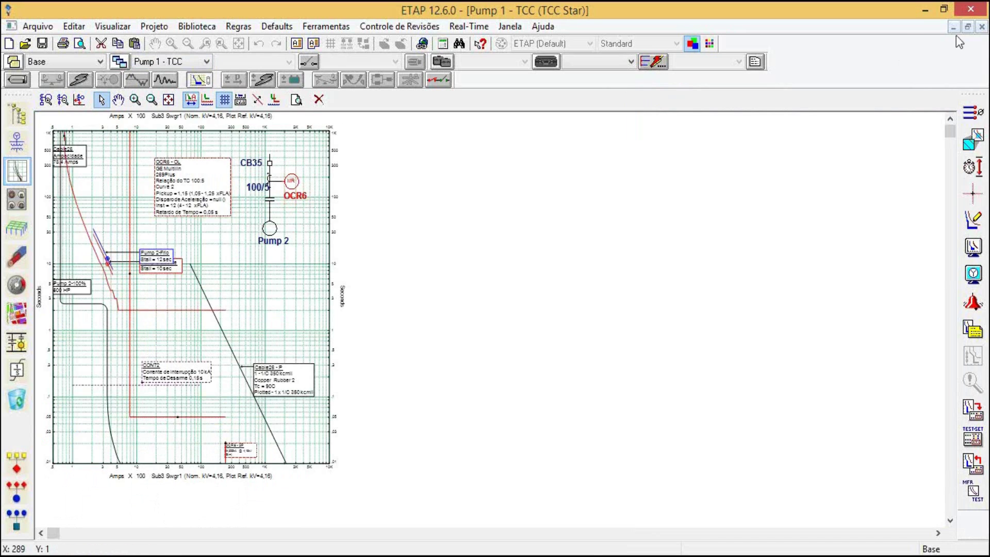
{"action": "left_click", "coordinate": [982, 26]}
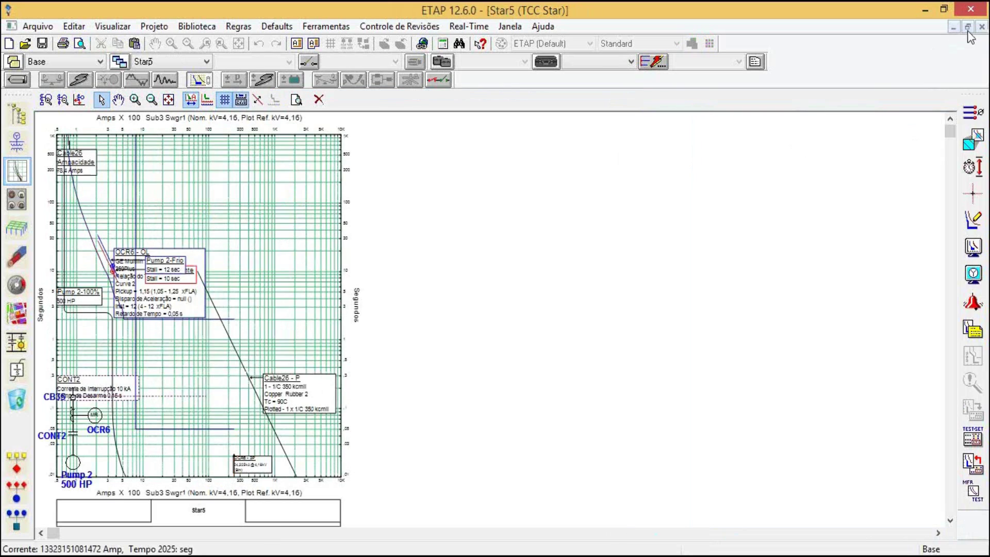
{"action": "left_click", "coordinate": [982, 27]}
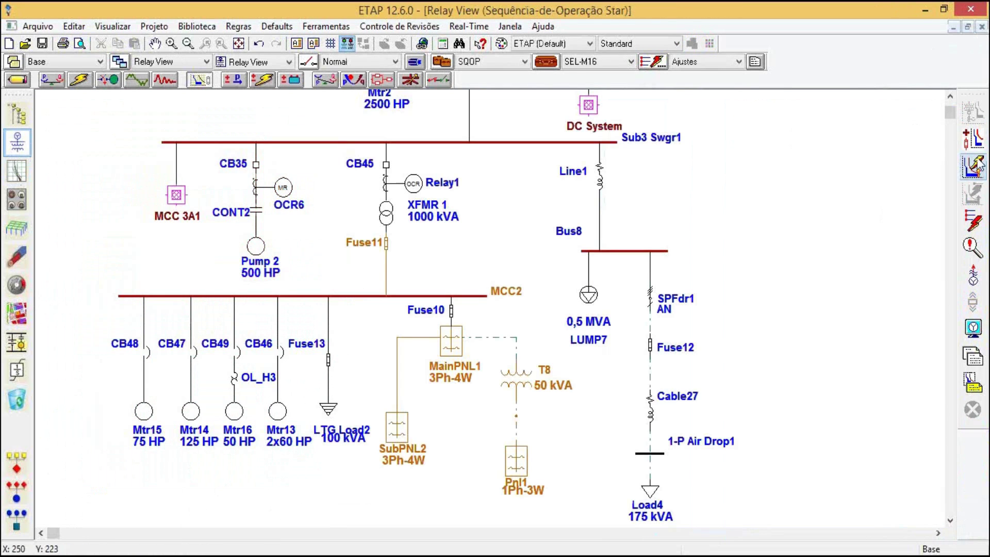
- Simulate the protection operating sequence for a fault at the Sub 3 bus in the Relay View, and clear the fault results
{"action": "left_click", "coordinate": [974, 222]}
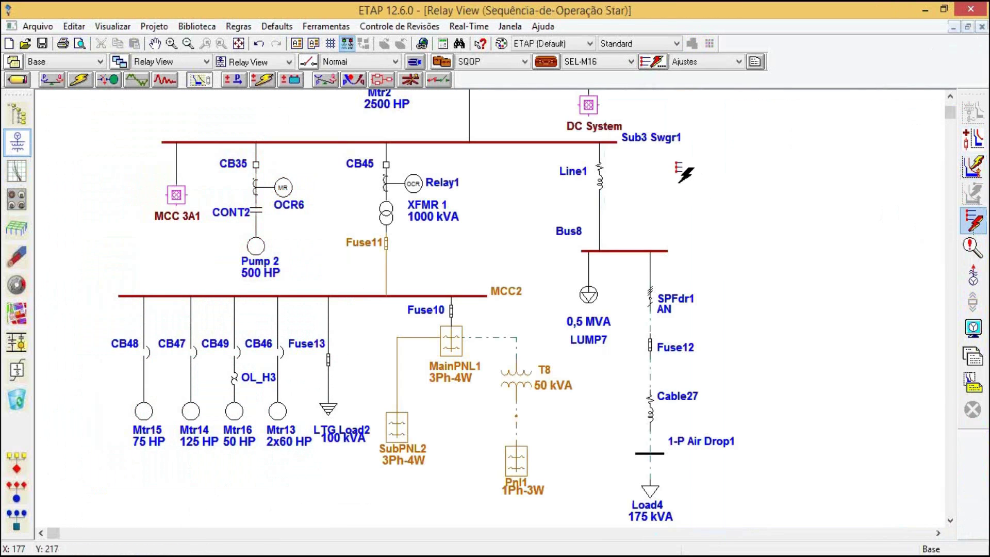
{"action": "left_click_drag", "start_coordinate": [702, 195], "coordinate": [704, 433]}
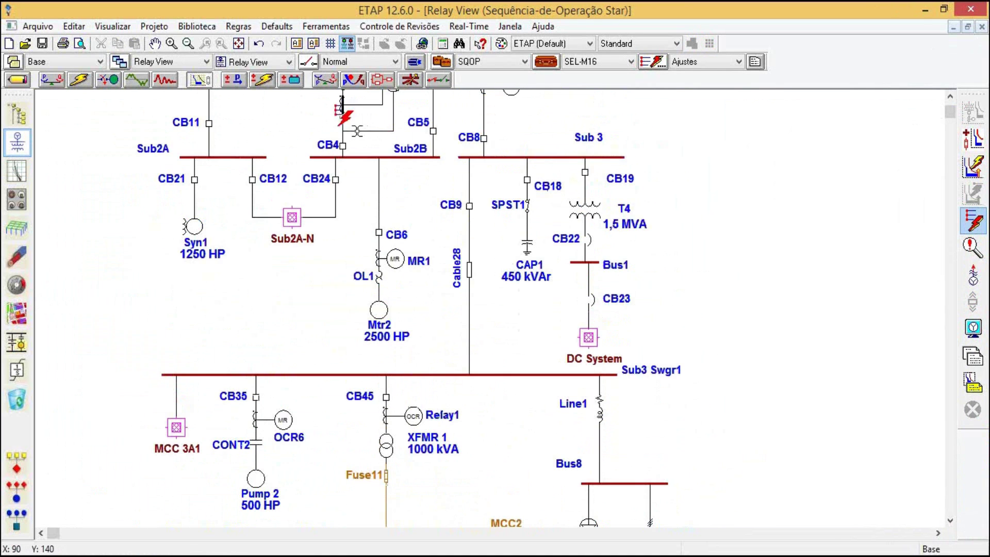
{"action": "left_click", "coordinate": [188, 43]}
{"action": "left_click", "coordinate": [973, 221]}
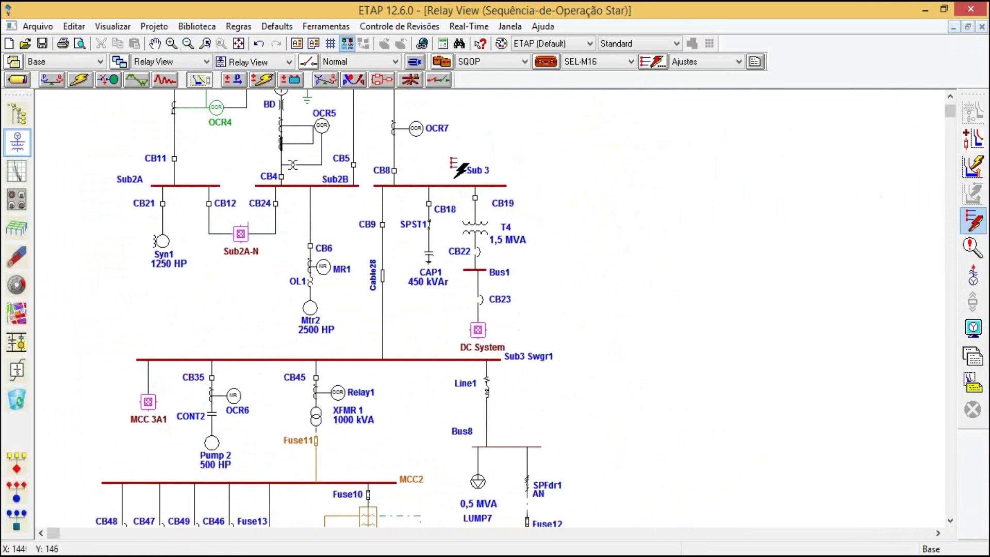
{"action": "left_click", "coordinate": [450, 185]}
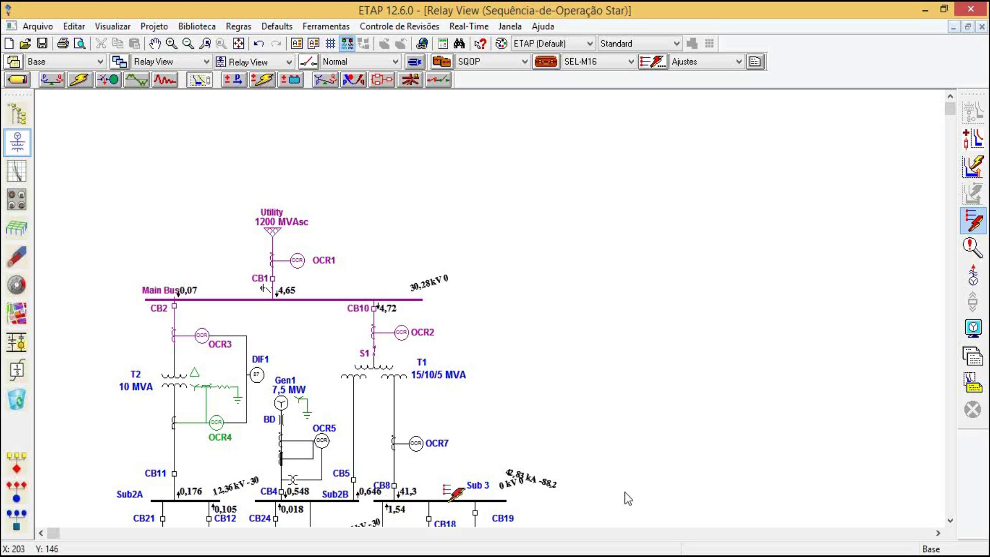
{"action": "key", "text": "Escape"}
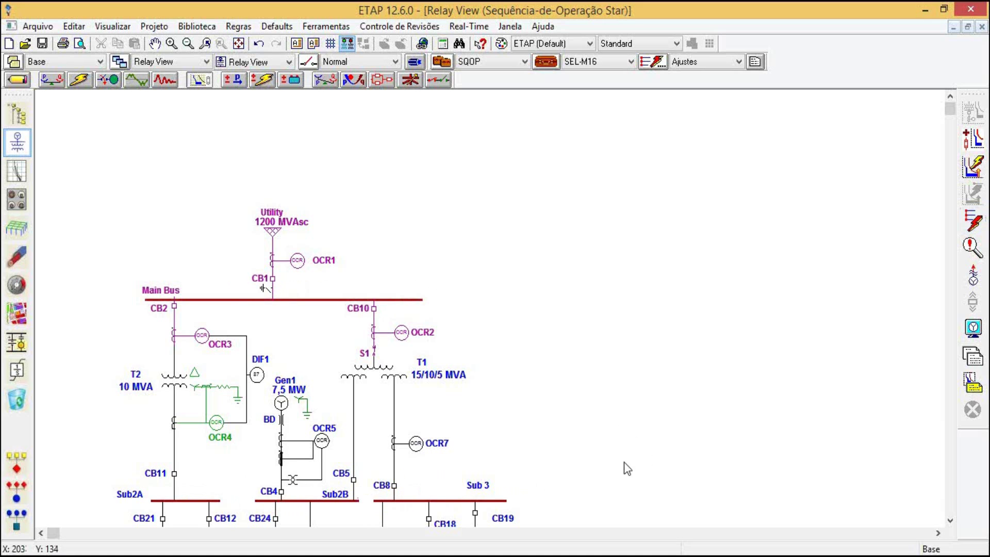
- Switch the Relay View to short-circuit analysis and run the arc-flash study with the output report named AF-Normal
{"action": "left_click_drag", "start_coordinate": [624, 462], "coordinate": [704, 176]}
{"action": "left_click_drag", "start_coordinate": [698, 265], "coordinate": [706, 242]}
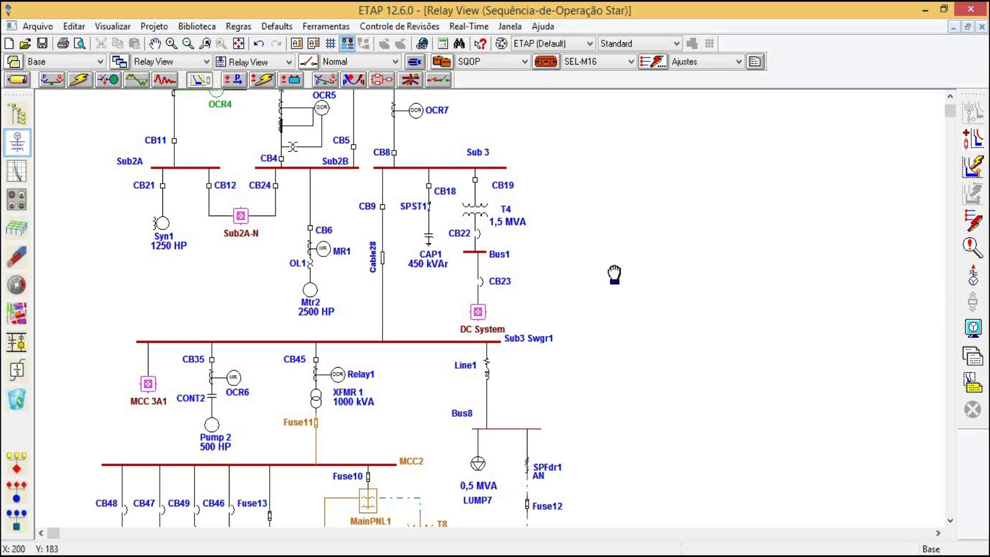
{"action": "left_click_drag", "start_coordinate": [611, 231], "coordinate": [602, 341]}
{"action": "left_click", "coordinate": [80, 80]}
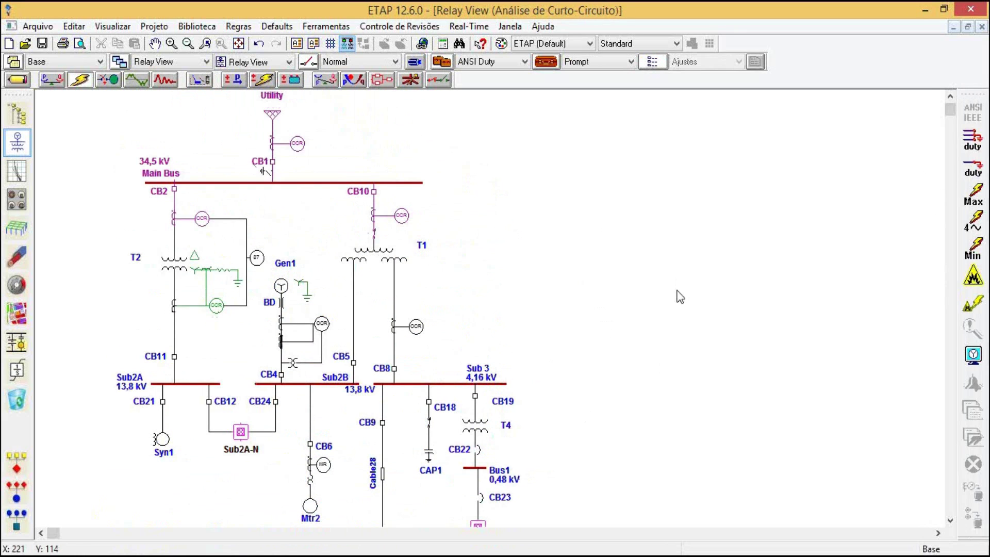
{"action": "left_click_drag", "start_coordinate": [667, 382], "coordinate": [665, 349]}
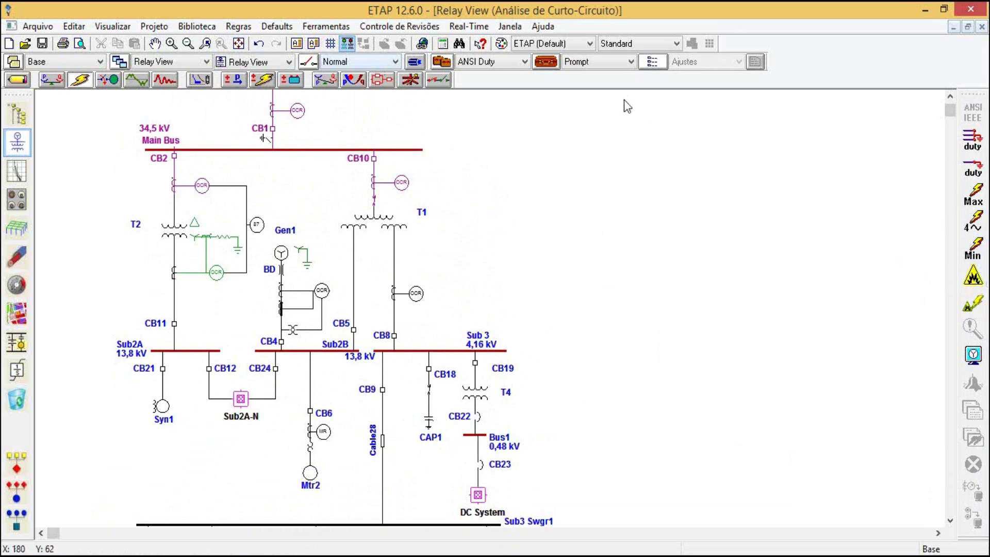
{"action": "left_click", "coordinate": [974, 278]}
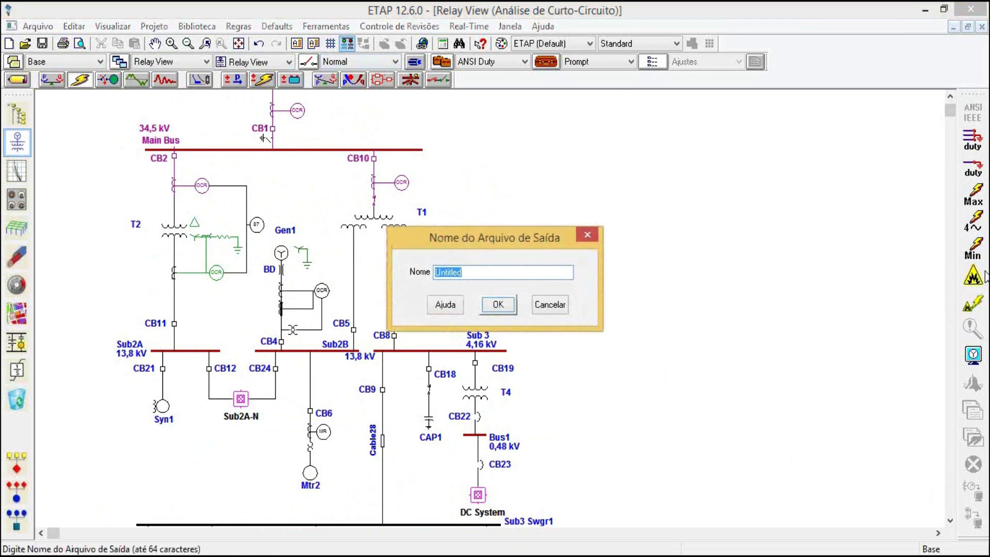
{"action": "type", "text": "AF_Nom"}
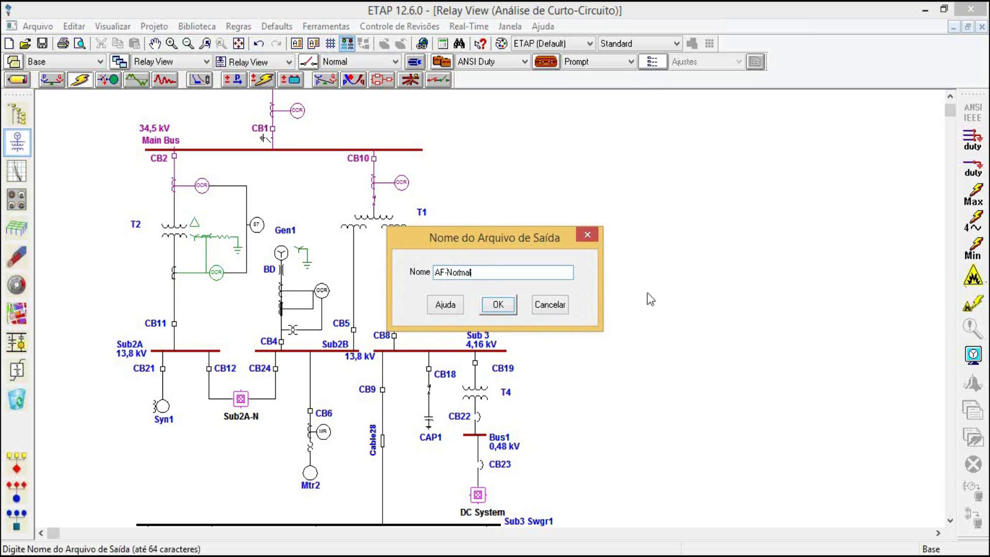
{"action": "left_click", "coordinate": [498, 304]}
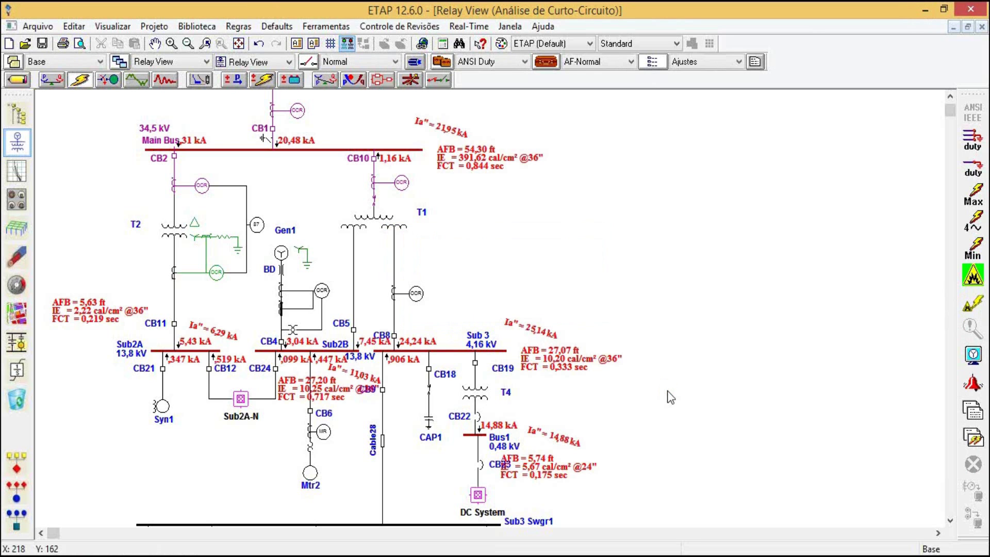
- Simulate an arc-flash fault at the Sub2B bus under the Normal configuration, and clear the results
{"action": "left_click", "coordinate": [534, 330]}
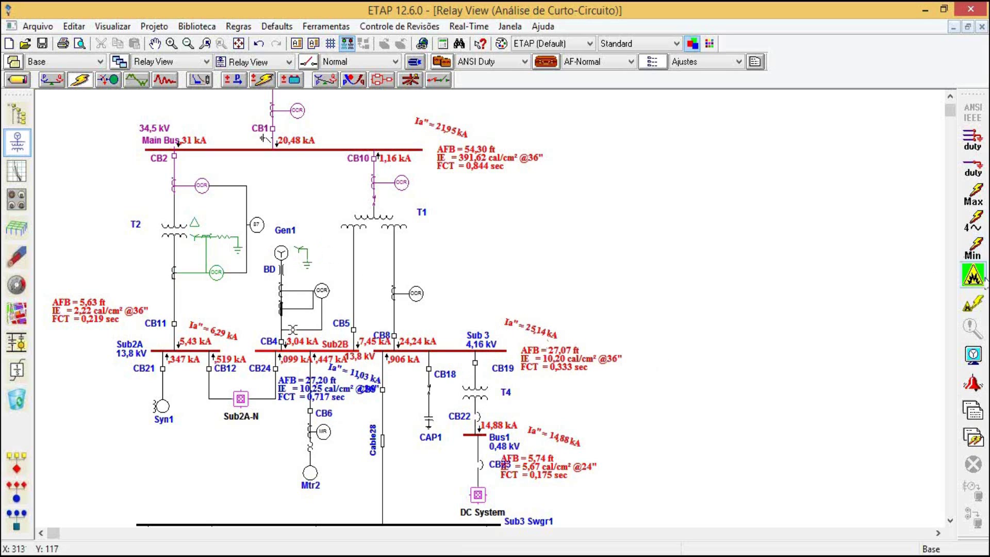
{"action": "left_click", "coordinate": [977, 307]}
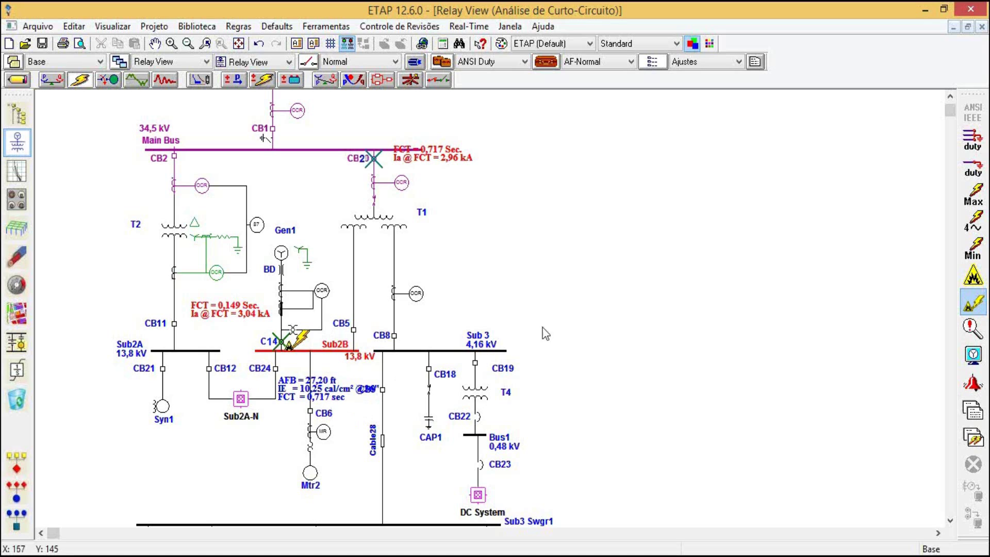
{"action": "left_click", "coordinate": [570, 327]}
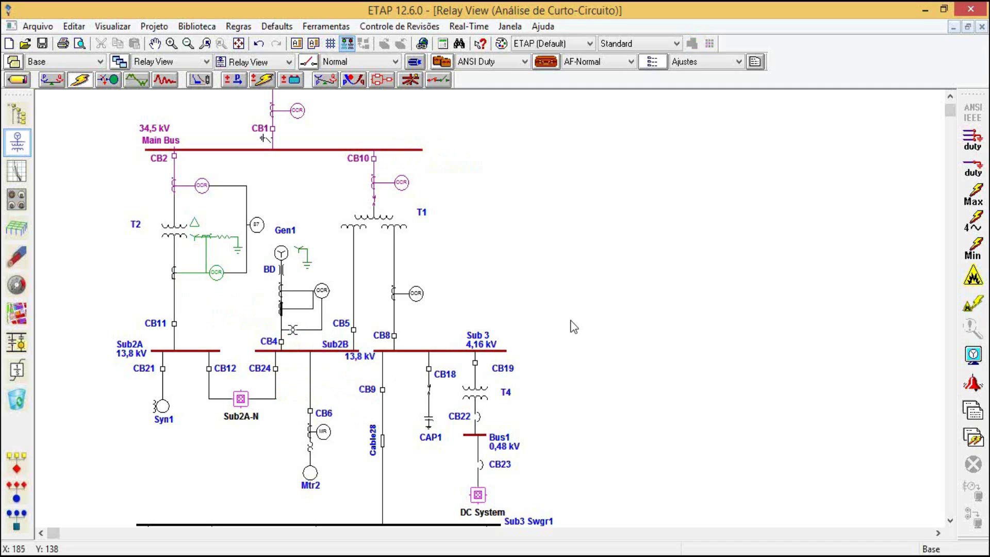
- Change the system configuration to Sem Gerador and set the output report to Prompt
{"action": "left_click", "coordinate": [366, 62]}
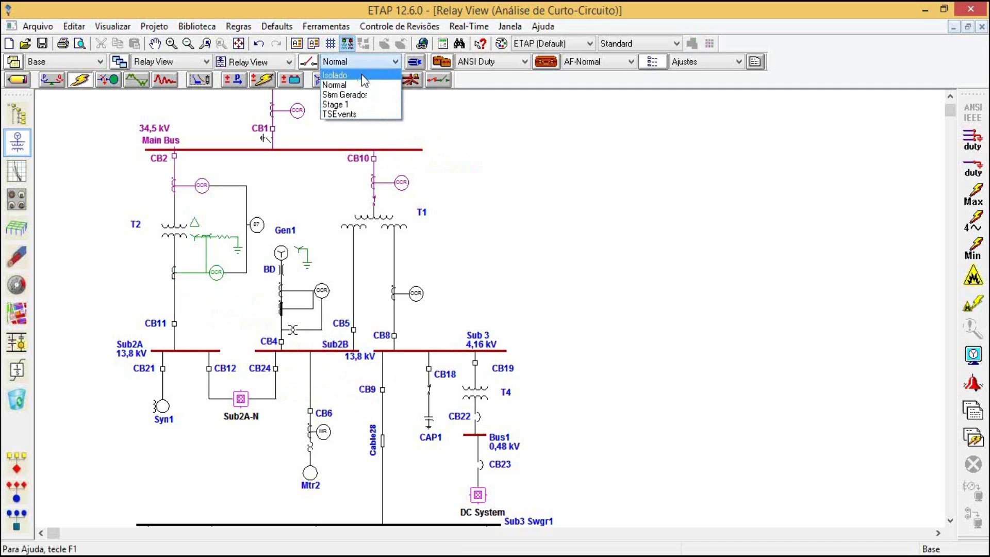
{"action": "left_click", "coordinate": [360, 95]}
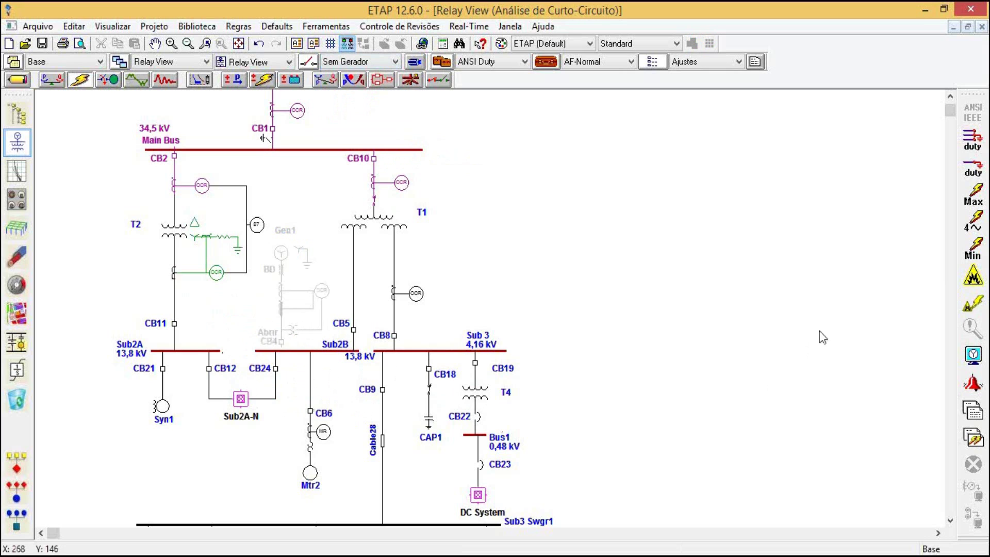
{"action": "left_click", "coordinate": [973, 303]}
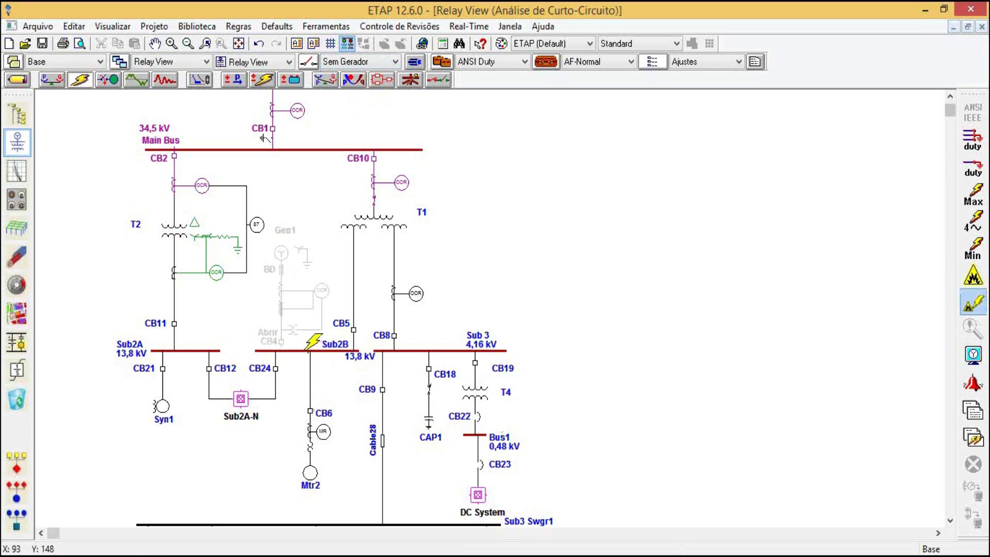
{"action": "left_click", "coordinate": [629, 62]}
{"action": "left_click", "coordinate": [619, 84]}
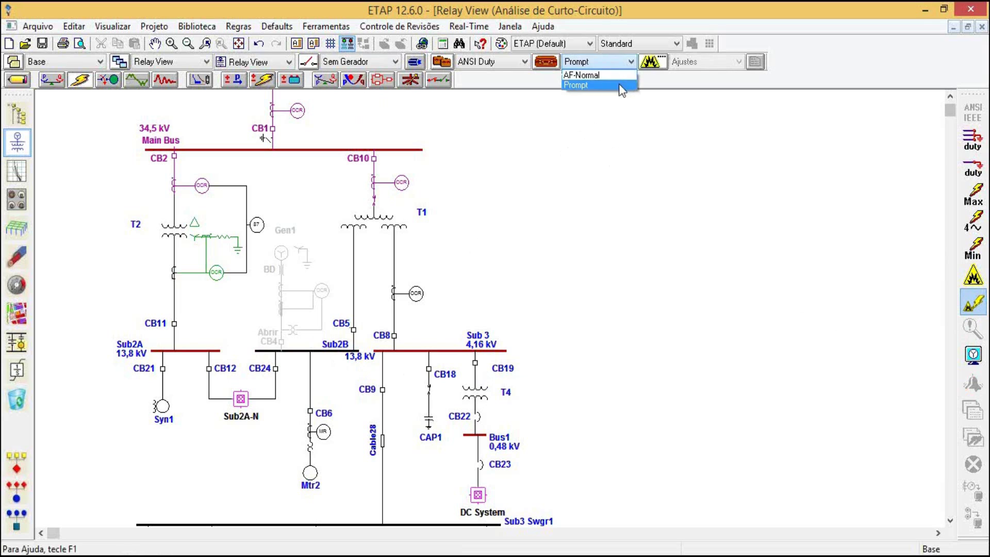
{"action": "left_click", "coordinate": [619, 83]}
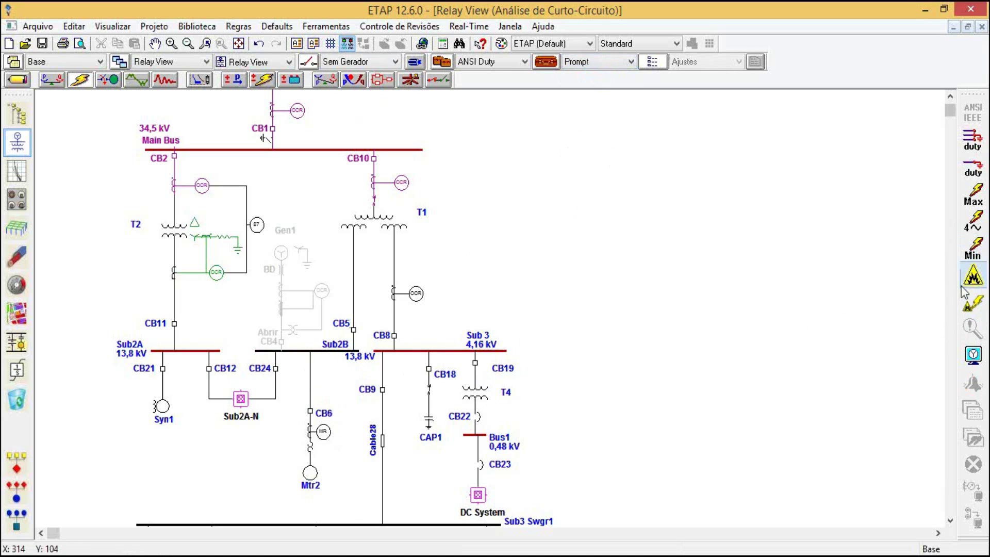
- Insert an arc-flash fault at the Sub2B bus and name the output report AF-Sem Gerador
{"action": "left_click", "coordinate": [973, 304]}
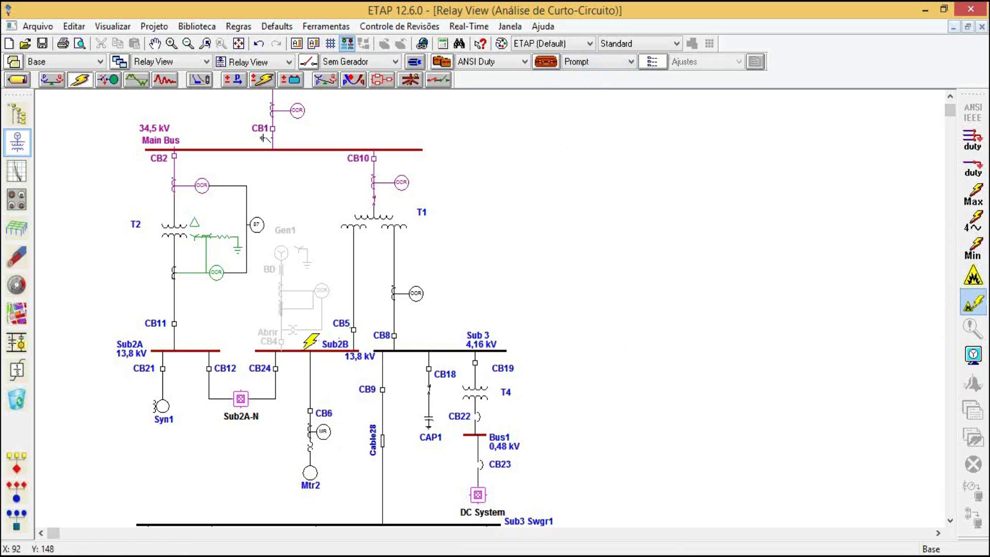
{"action": "left_click", "coordinate": [331, 345]}
{"action": "type", "text": "AF"}
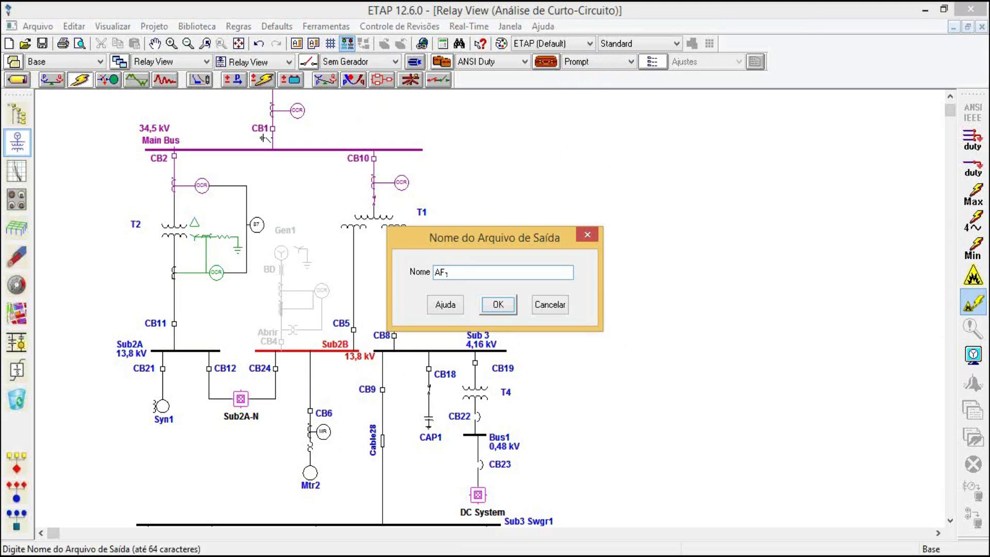
{"action": "type", "text": "-Sem Gered"}
{"action": "left_click", "coordinate": [502, 305]}
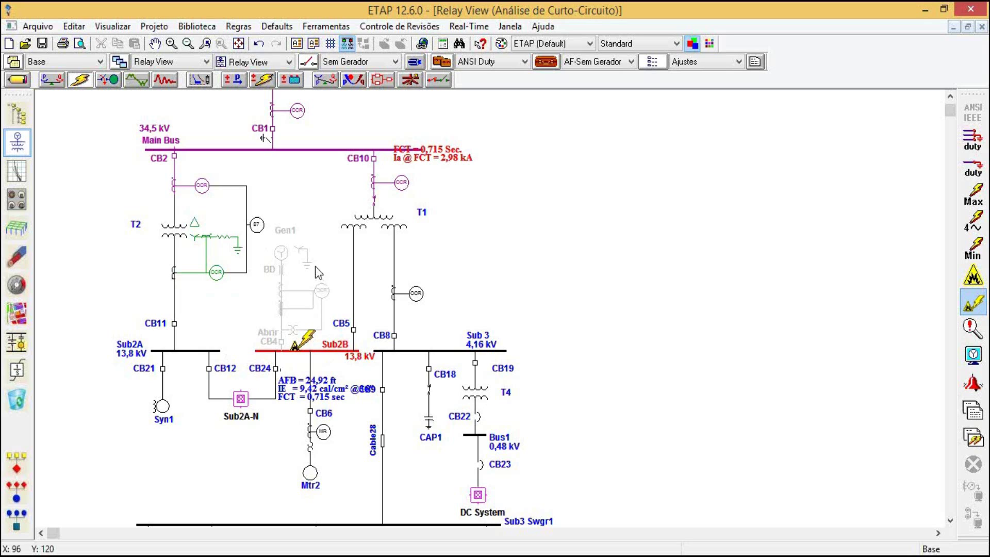
- View Sub2B's arc-flash sequence-of-operation events and compare the AF-Normal and AF-Sem Gerador reports in the arc-flash report analyzer
{"action": "left_click", "coordinate": [971, 330]}
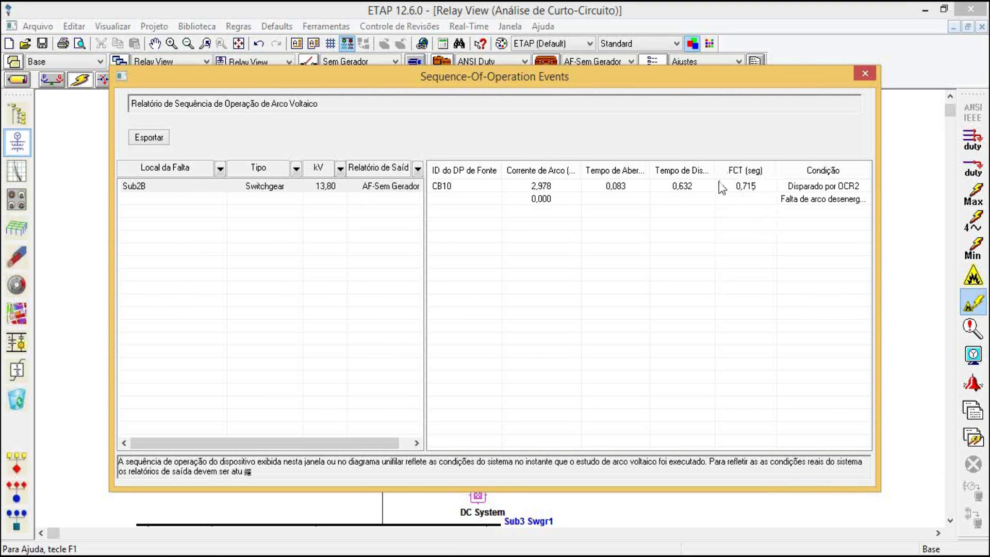
{"action": "left_click", "coordinate": [865, 75]}
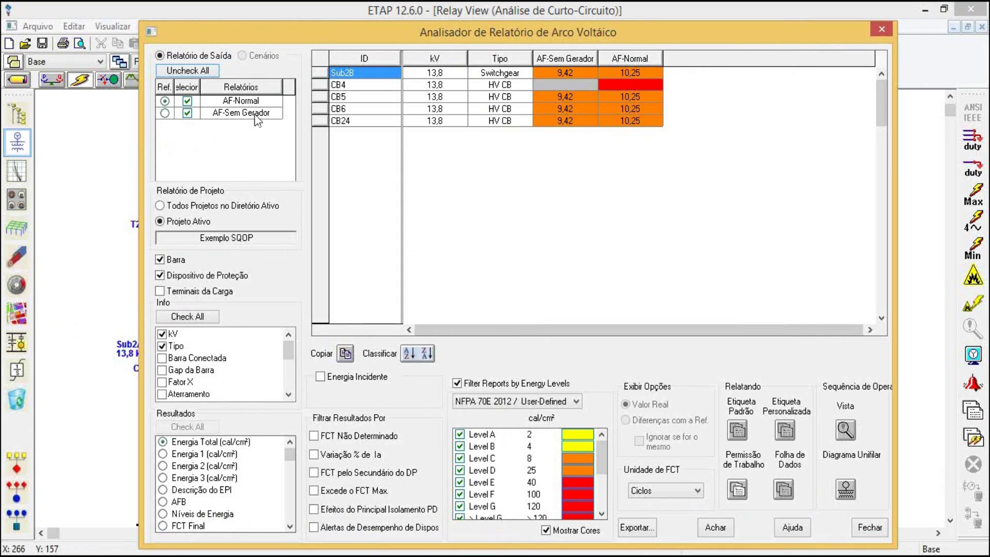
{"action": "left_click", "coordinate": [256, 119]}
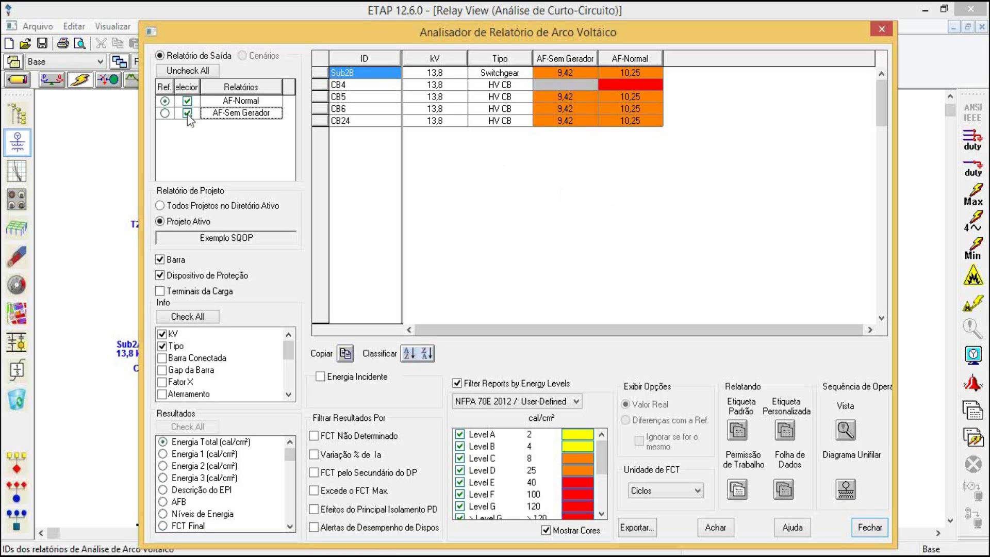
- Close the report comparison and view the arc-flash sequence-of-operation events for Bus1 from the full AF-Sem Gerador report
{"action": "left_click", "coordinate": [882, 30]}
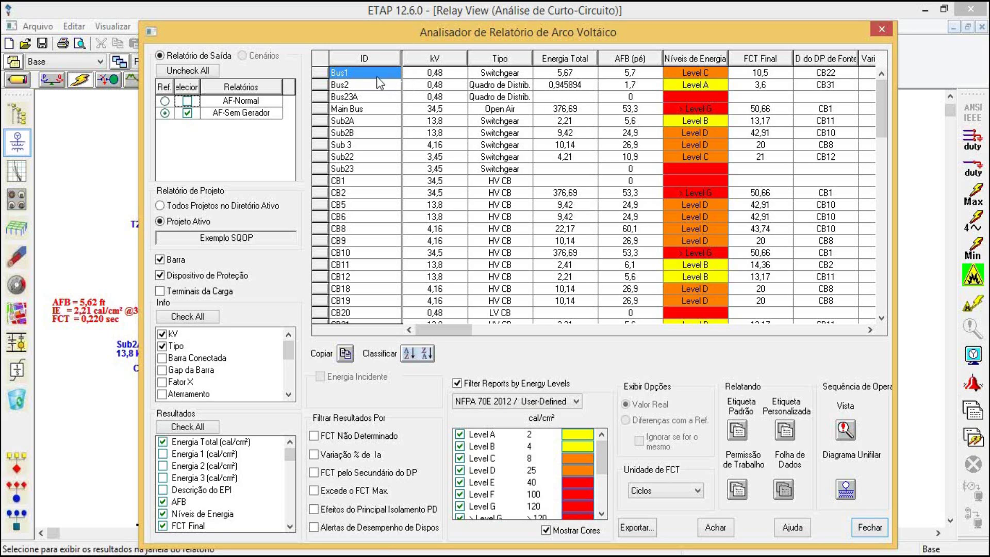
{"action": "left_click", "coordinate": [846, 431]}
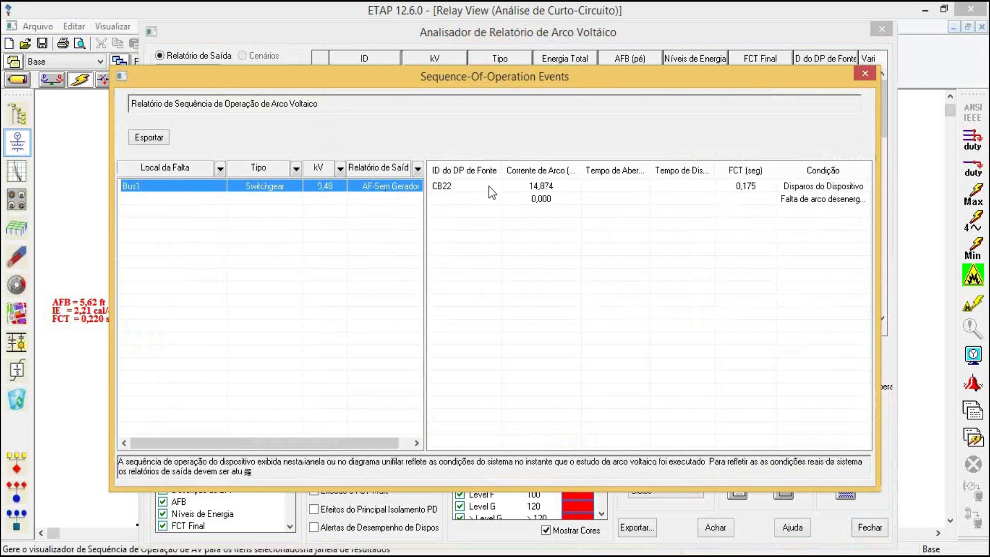
- Close the Bus1 events and view the arc-flash sequence-of-operation events for Sub 3 from the AF-Sem Gerador report
{"action": "left_click", "coordinate": [542, 192]}
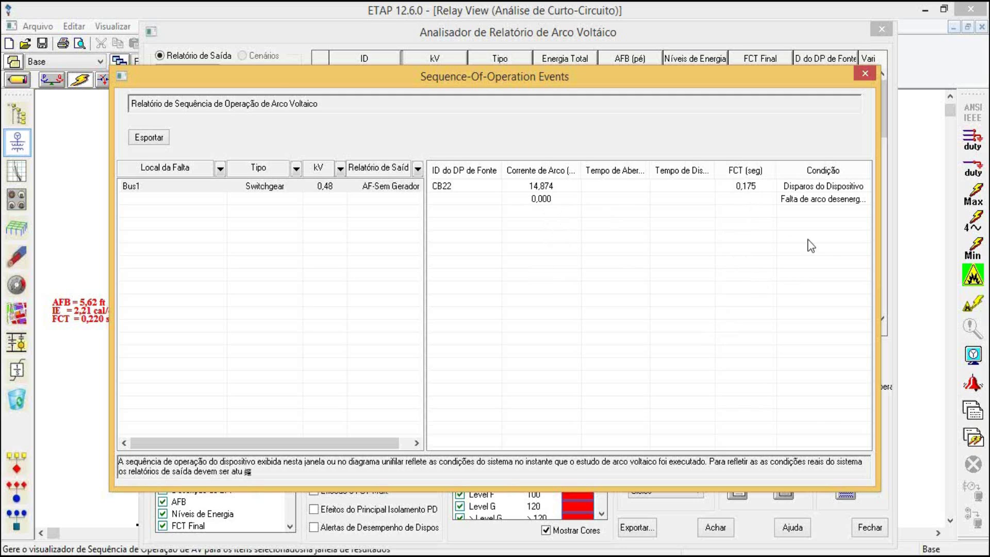
{"action": "left_click", "coordinate": [864, 76]}
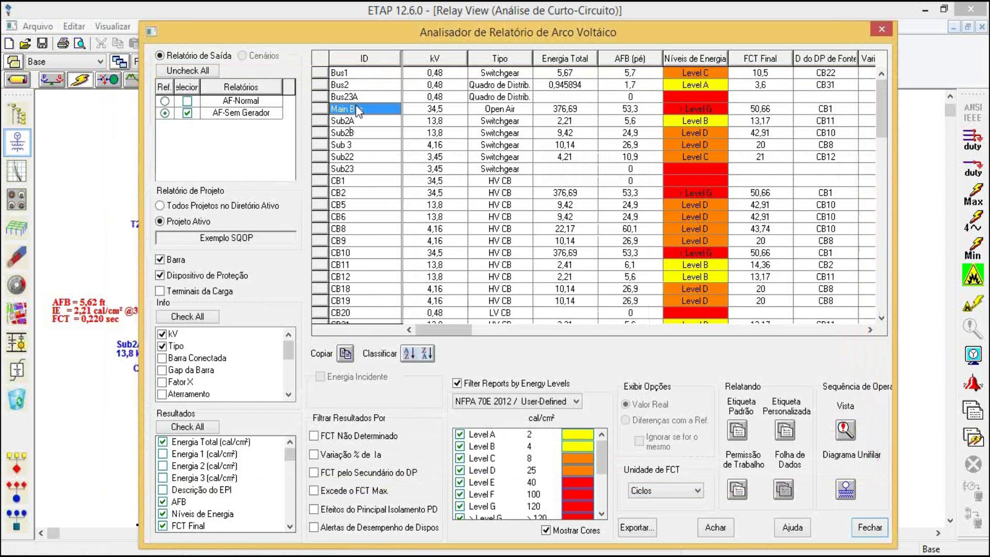
{"action": "left_click", "coordinate": [357, 145]}
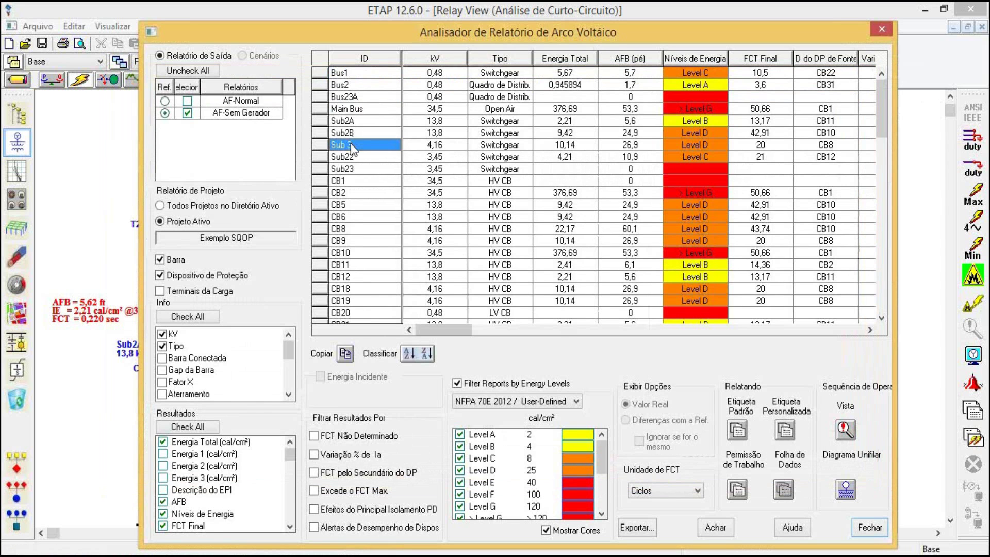
{"action": "left_click", "coordinate": [845, 437]}
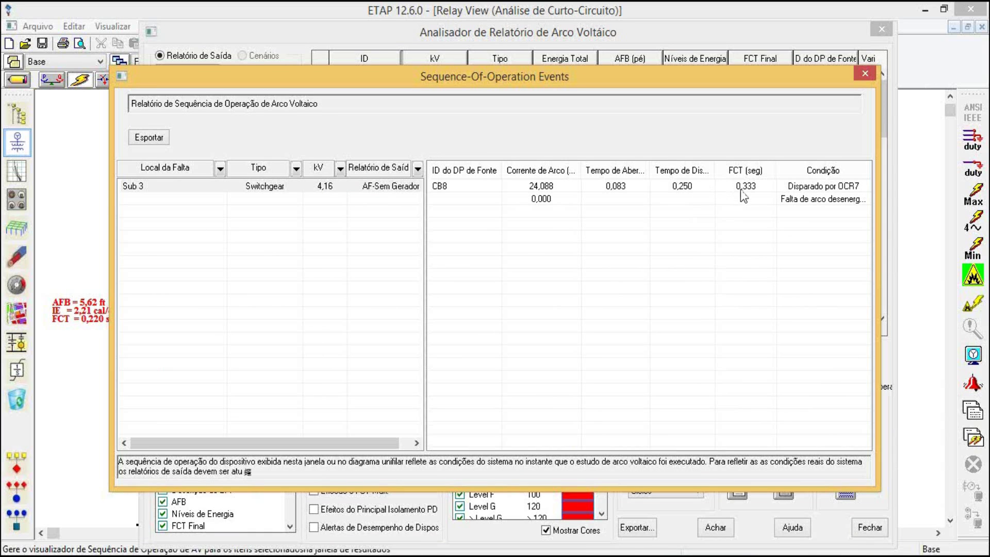
{"action": "left_click", "coordinate": [865, 77]}
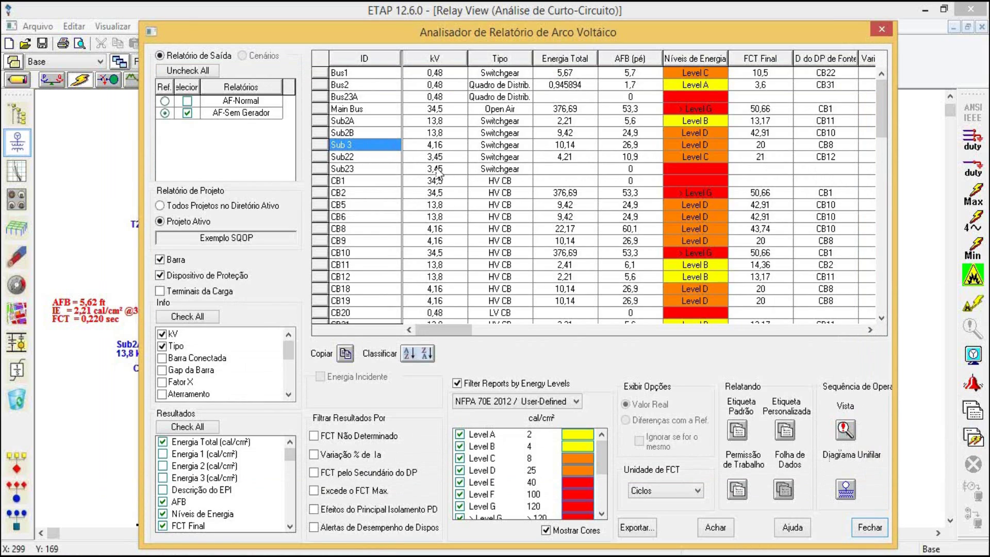
- Widen the arc-flash report analyzer window and set the FCT unit to Segundos
{"action": "left_click", "coordinate": [379, 122]}
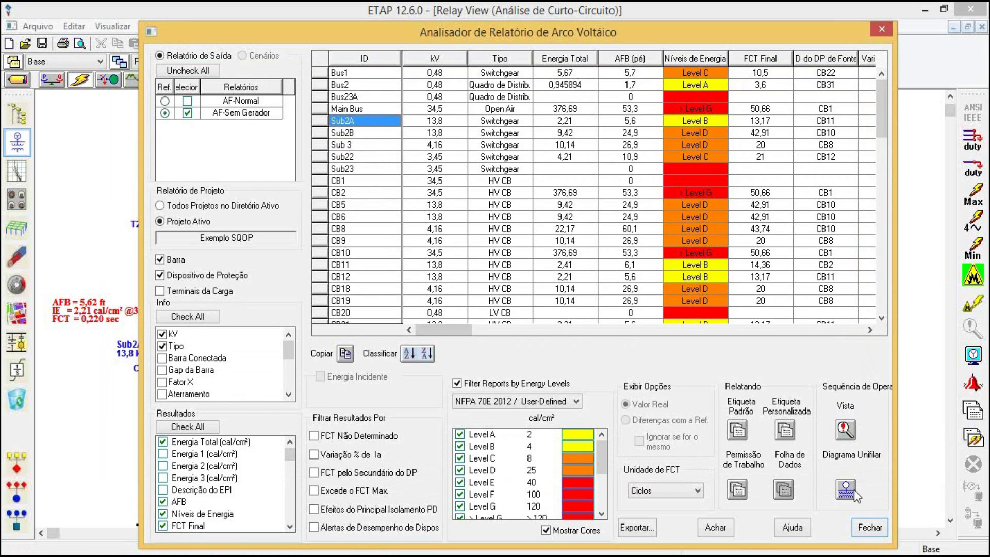
{"action": "left_click_drag", "start_coordinate": [899, 496], "coordinate": [955, 496]}
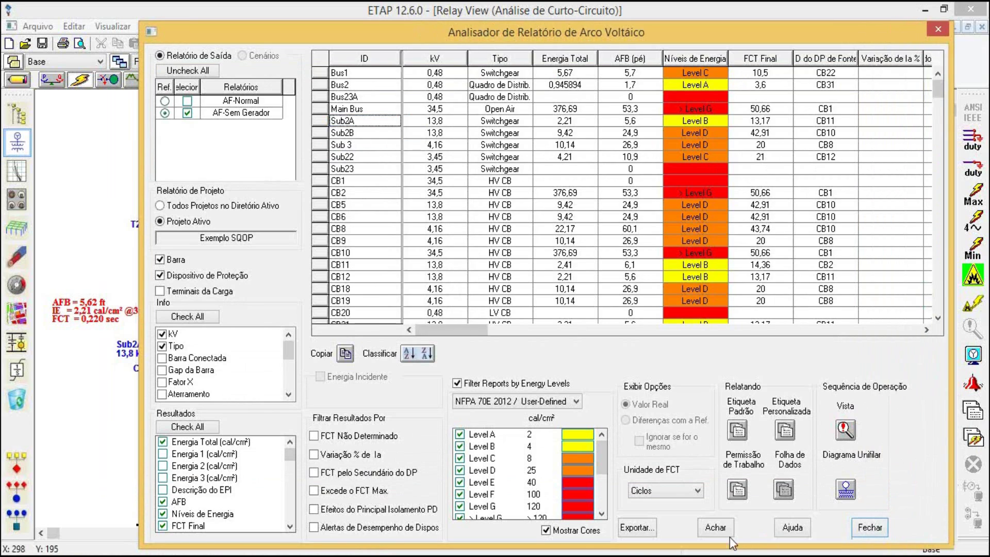
{"action": "left_click", "coordinate": [664, 494]}
{"action": "left_click", "coordinate": [652, 514]}
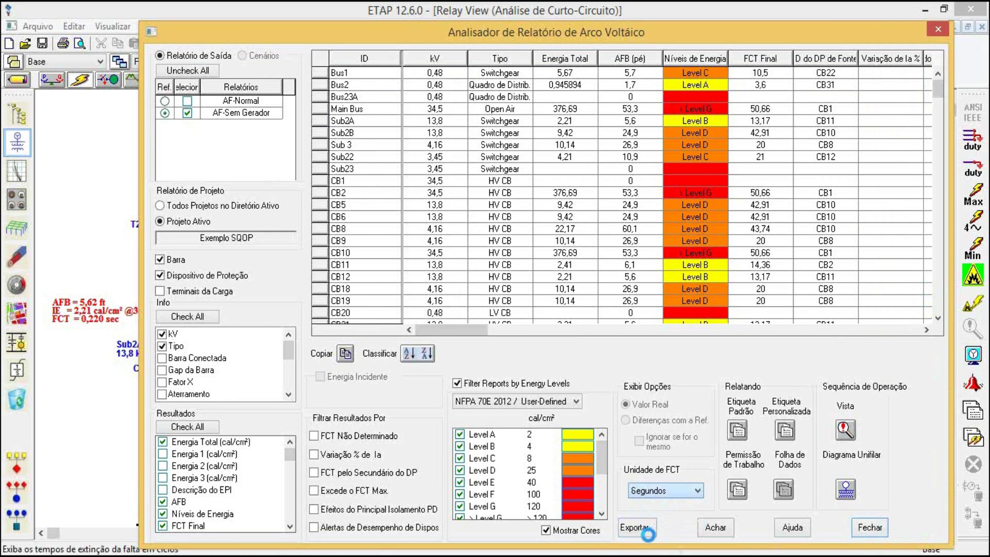
- Export the analyzer results to an Excel spreadsheet named AF-Sem Gerador and open the exported file
{"action": "left_click", "coordinate": [638, 528]}
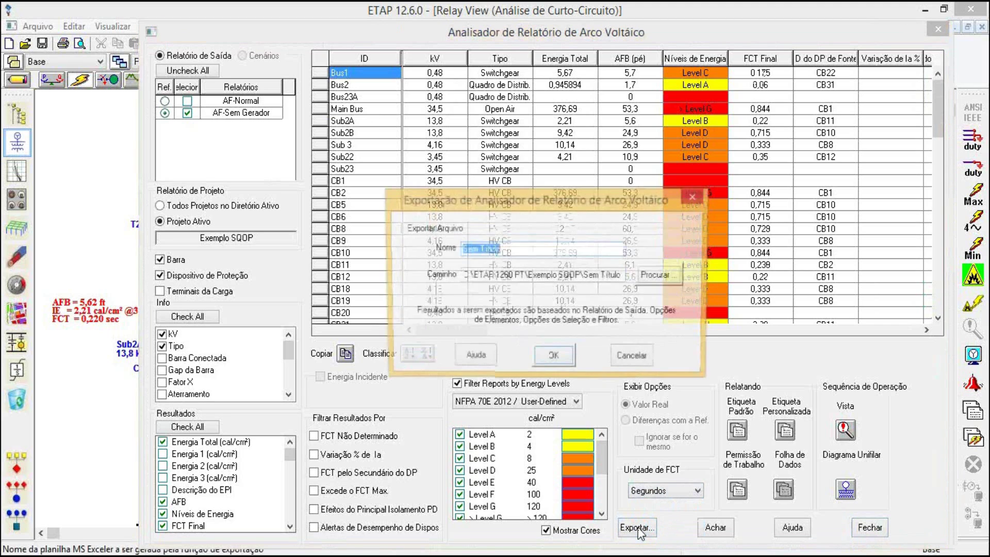
{"action": "type", "text": "AF-"}
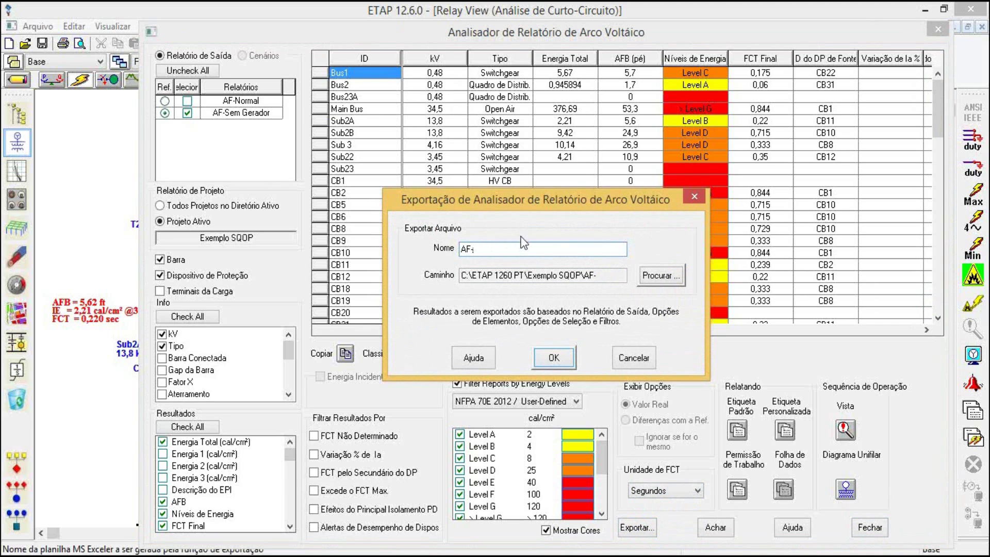
{"action": "type", "text": "Sem Gerador"}
{"action": "left_click", "coordinate": [552, 363]}
{"action": "left_click", "coordinate": [601, 338]}
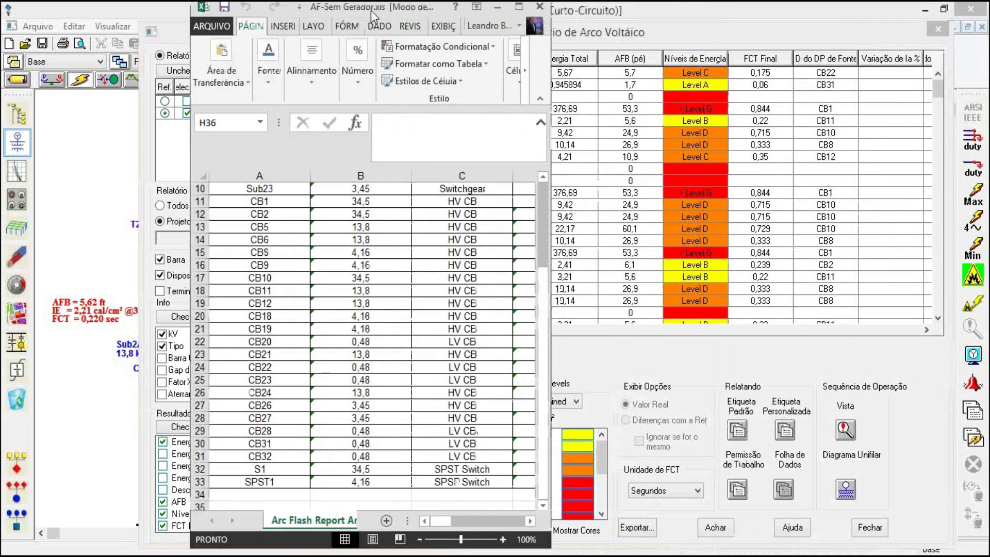
- Enlarge the exported AF-Sem Gerador spreadsheet in Excel, review its rows, and return to ETAP's report analyzer
{"action": "left_click_drag", "start_coordinate": [371, 11], "coordinate": [372, 16]}
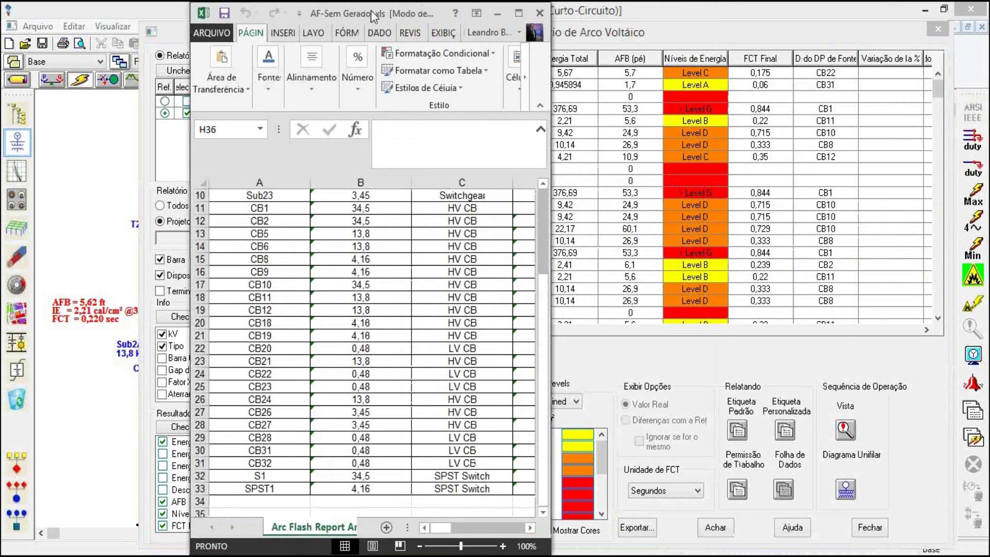
{"action": "double_click", "coordinate": [371, 10]}
{"action": "left_click", "coordinate": [480, 367]}
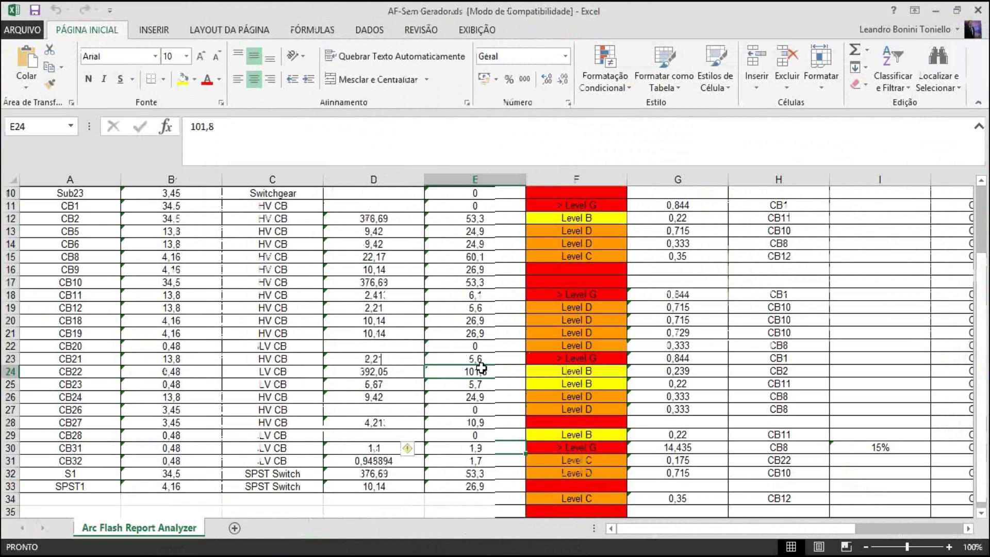
{"action": "scroll", "coordinate": [481, 367], "scroll_direction": "up", "scroll_amount": 3}
{"action": "left_click", "coordinate": [936, 11]}
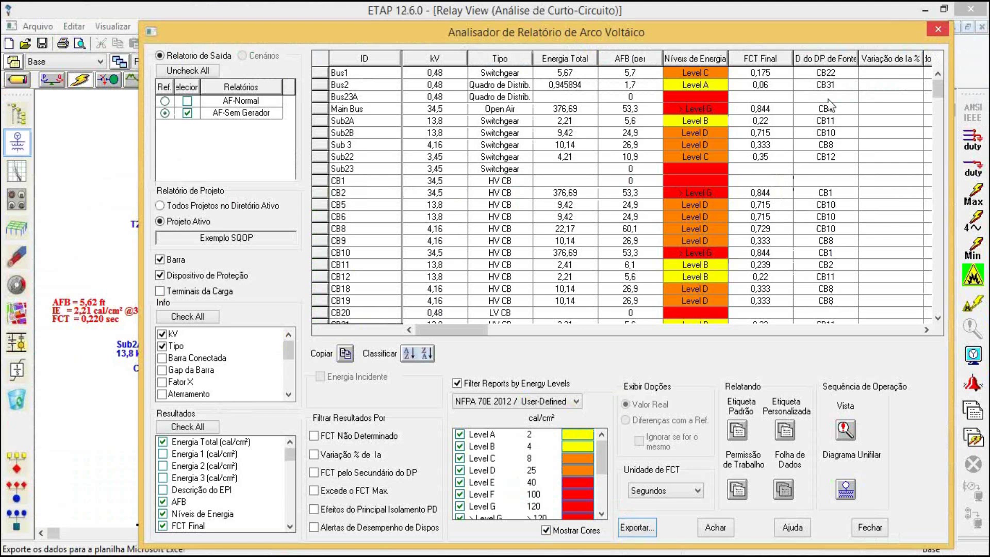
- Generate the Portuguese arc-flash label 3.5X7 Advertência1-Barra for Bus1, review it in the viewer, and close it
{"action": "left_click", "coordinate": [350, 74]}
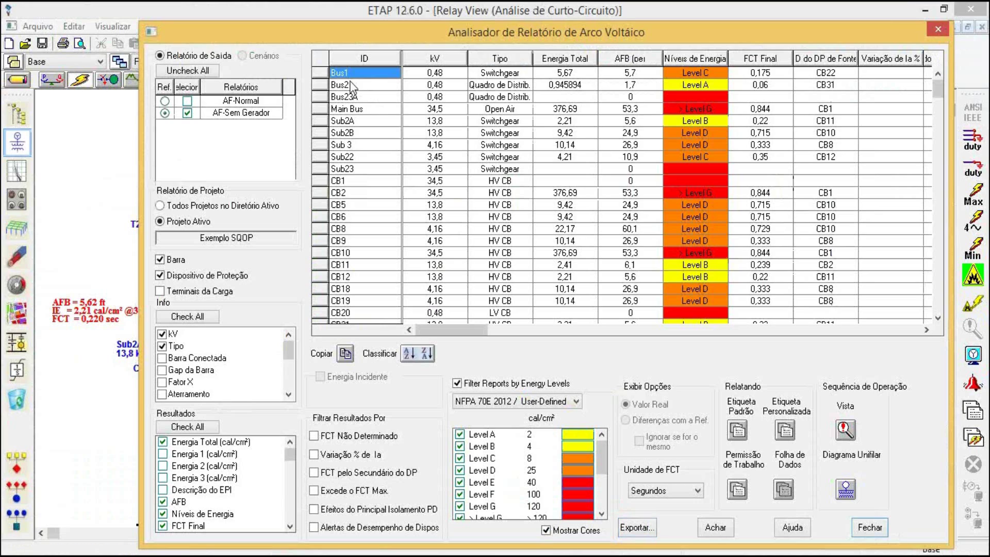
{"action": "left_click", "coordinate": [324, 75]}
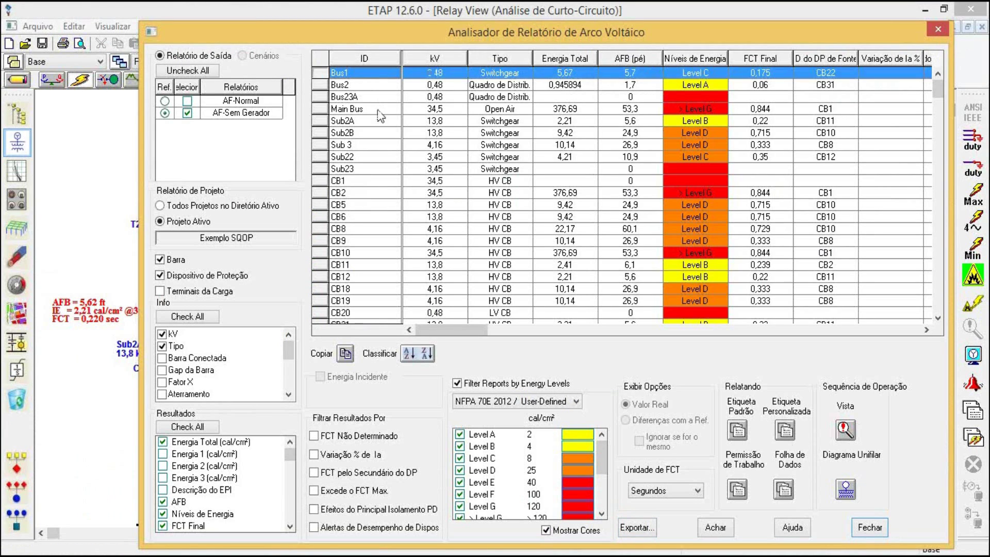
{"action": "left_click", "coordinate": [743, 441]}
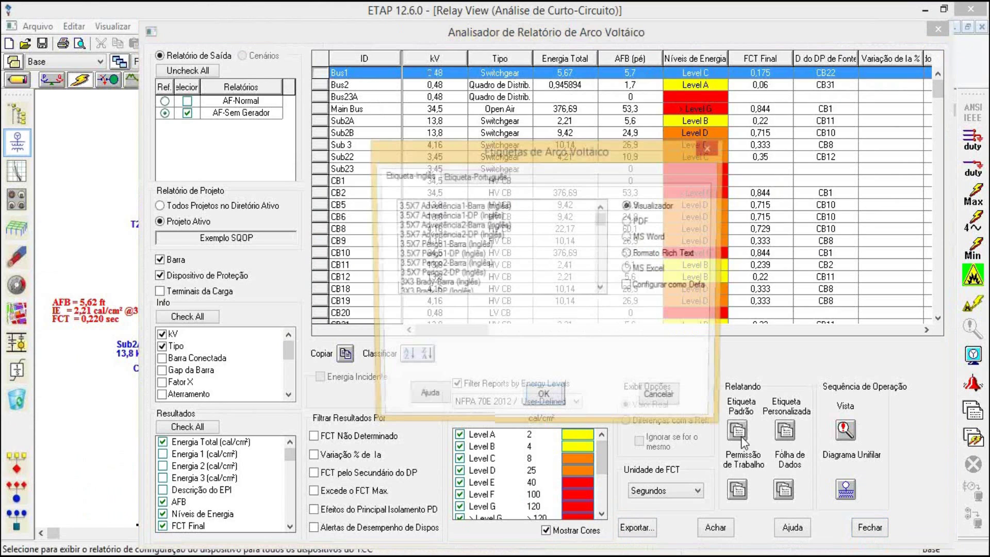
{"action": "key", "text": "ctrl+Tab"}
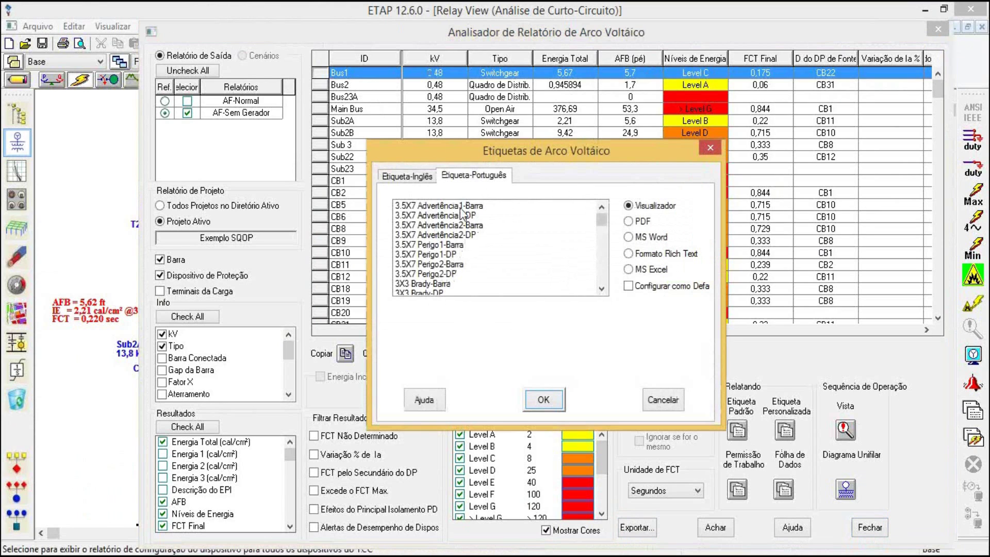
{"action": "left_click", "coordinate": [461, 207]}
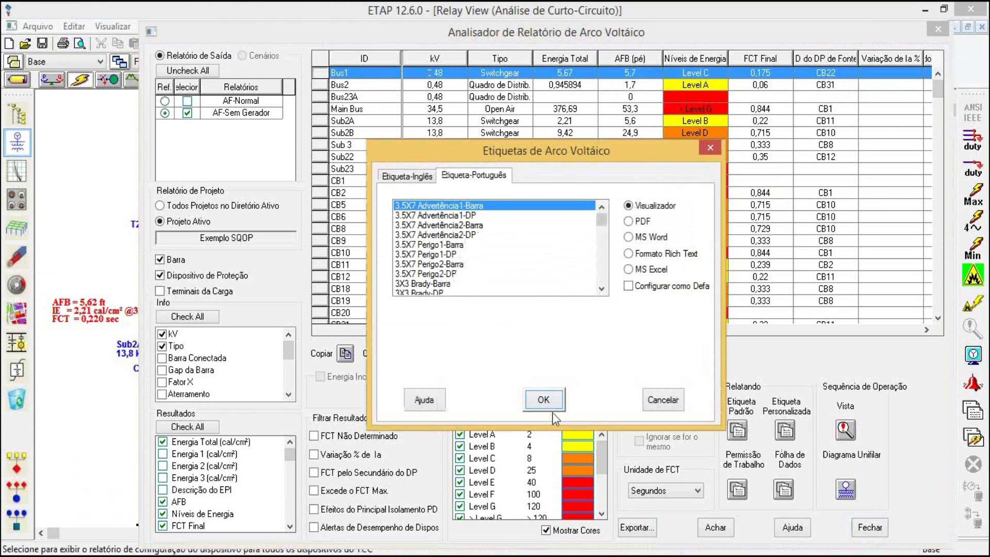
{"action": "left_click", "coordinate": [545, 399]}
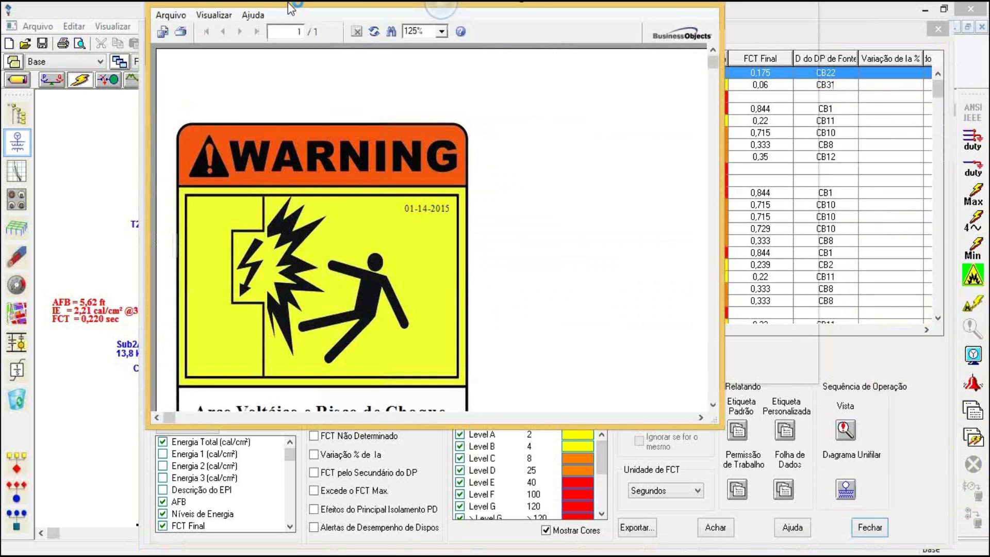
{"action": "left_click_drag", "start_coordinate": [291, 7], "coordinate": [292, 4]}
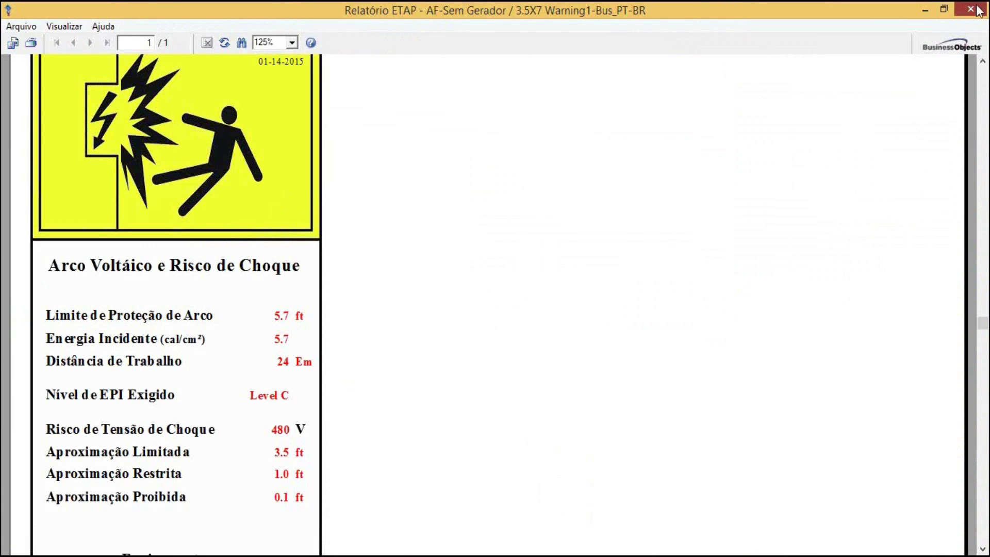
{"action": "left_click", "coordinate": [977, 9]}
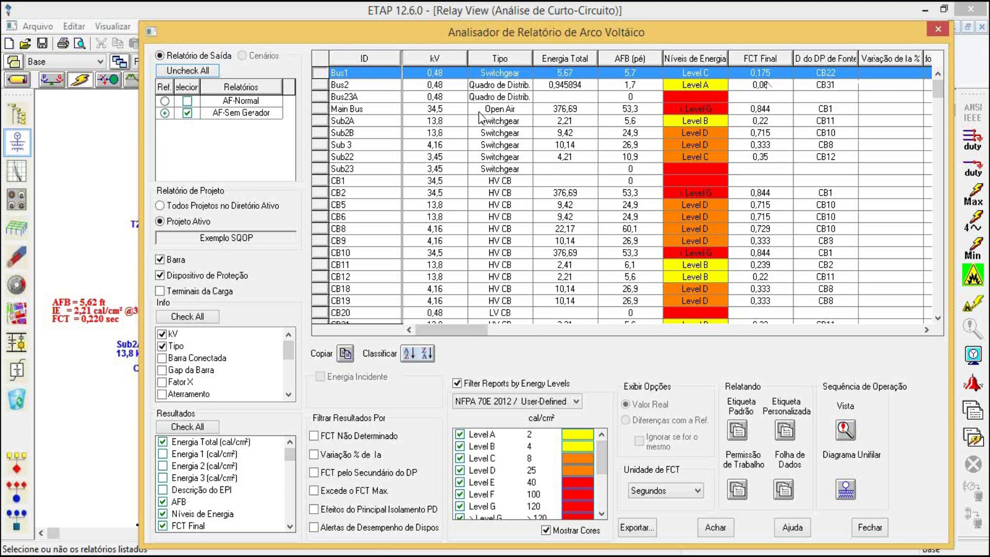
- Leave the report analyzer, switch the system configuration to Normal, and rerun the arc-flash analysis for the AF-Normal report
{"action": "left_click", "coordinate": [187, 102]}
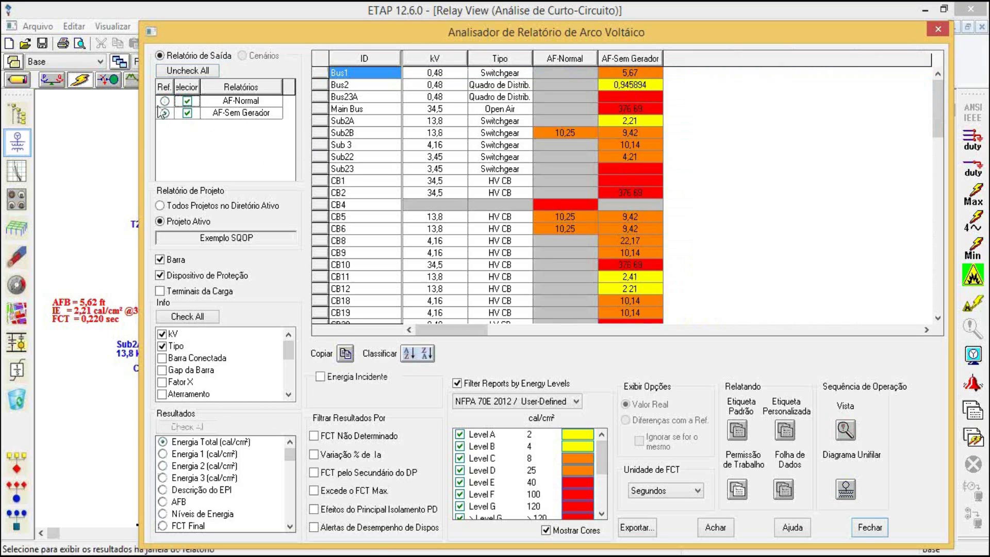
{"action": "left_click", "coordinate": [938, 29]}
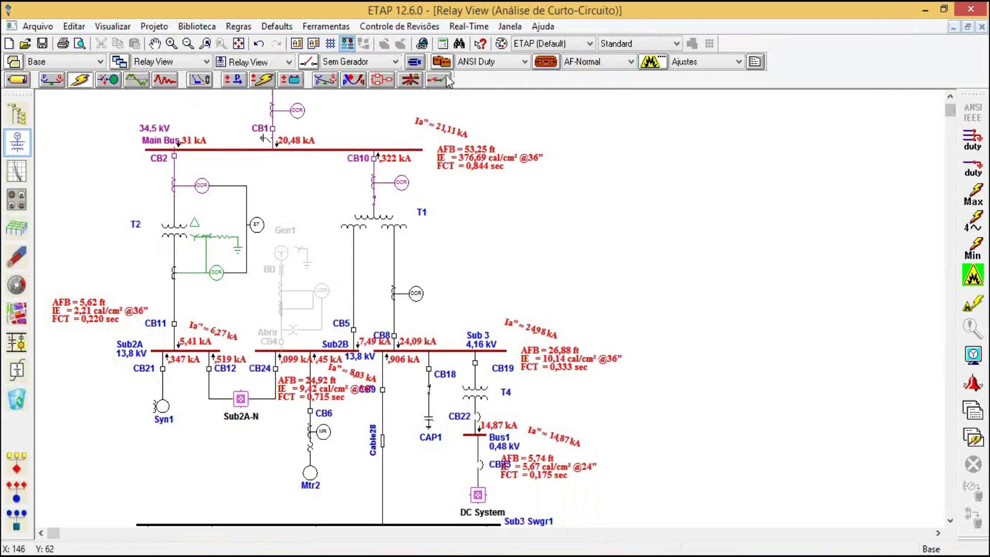
{"action": "left_click", "coordinate": [395, 61]}
{"action": "left_click", "coordinate": [340, 76]}
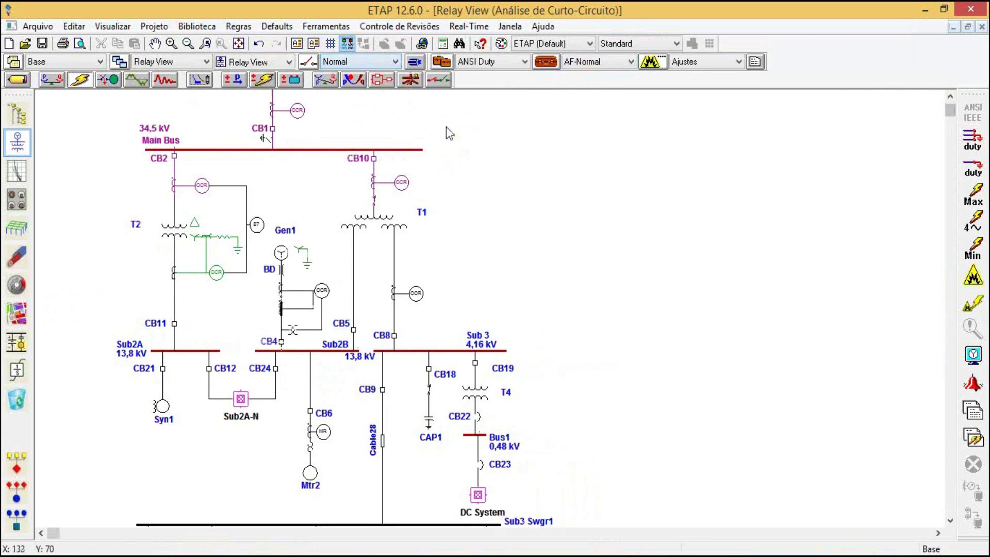
{"action": "left_click", "coordinate": [972, 278]}
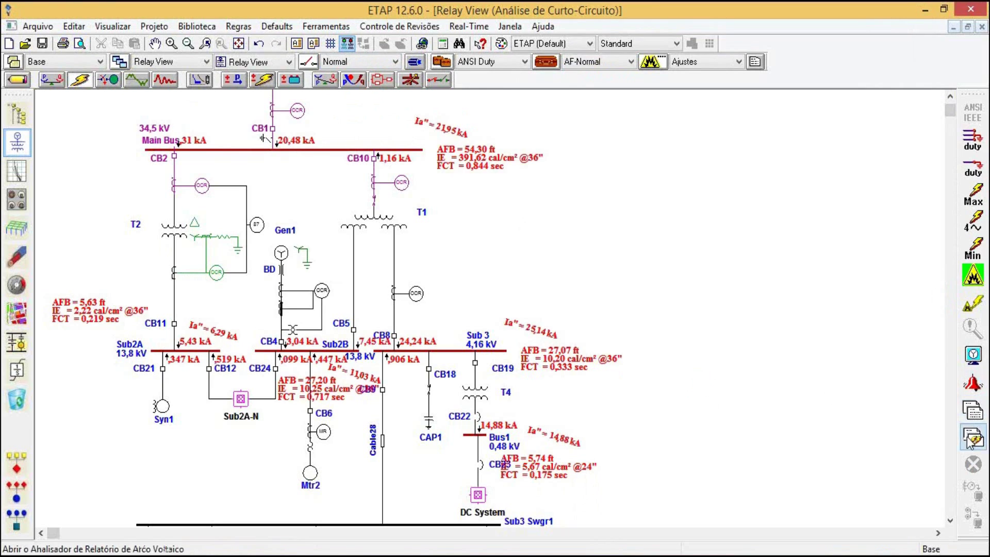
- Compare the total energy results of the AF-Sem Gerador and AF-Normal reports in the arc-flash report analyzer and close it
{"action": "left_click", "coordinate": [971, 438]}
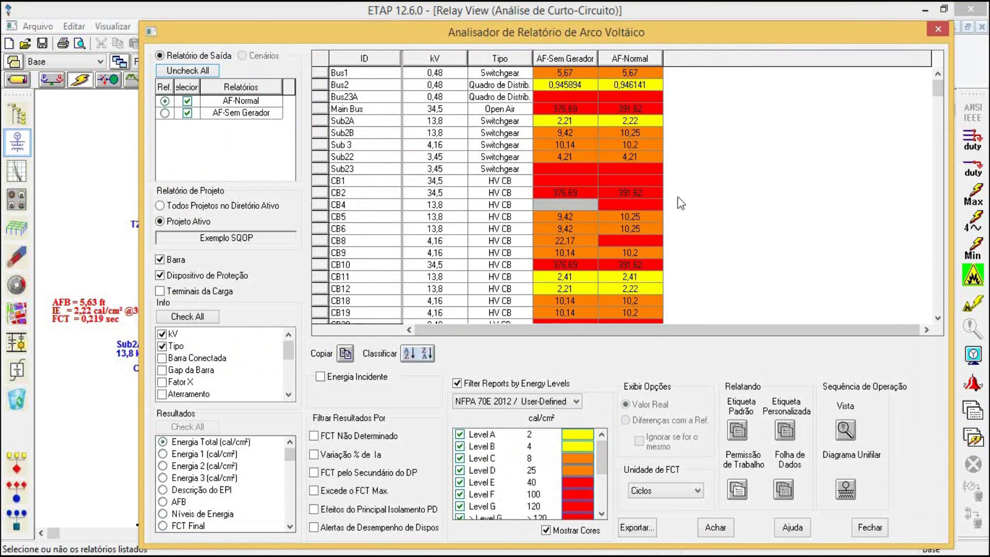
{"action": "left_click", "coordinate": [938, 29]}
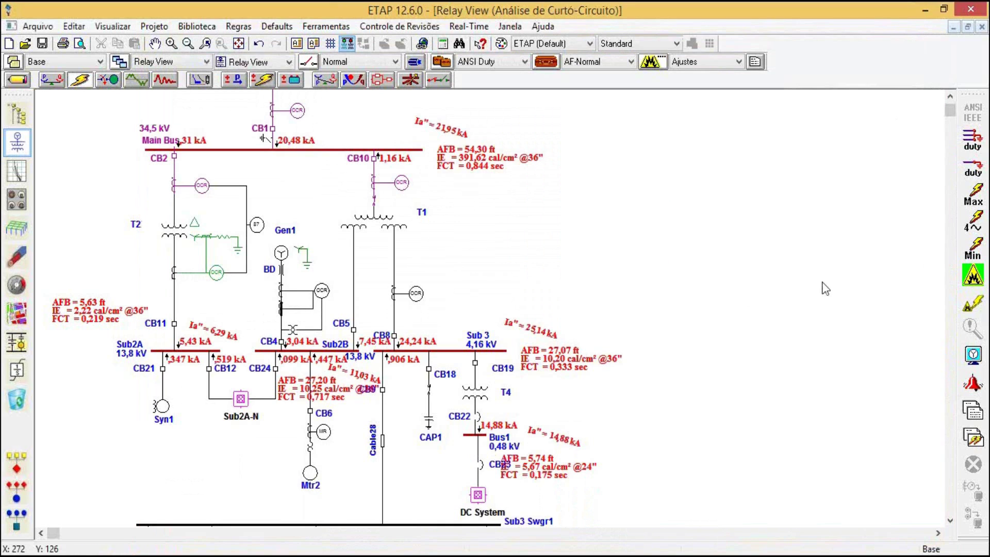